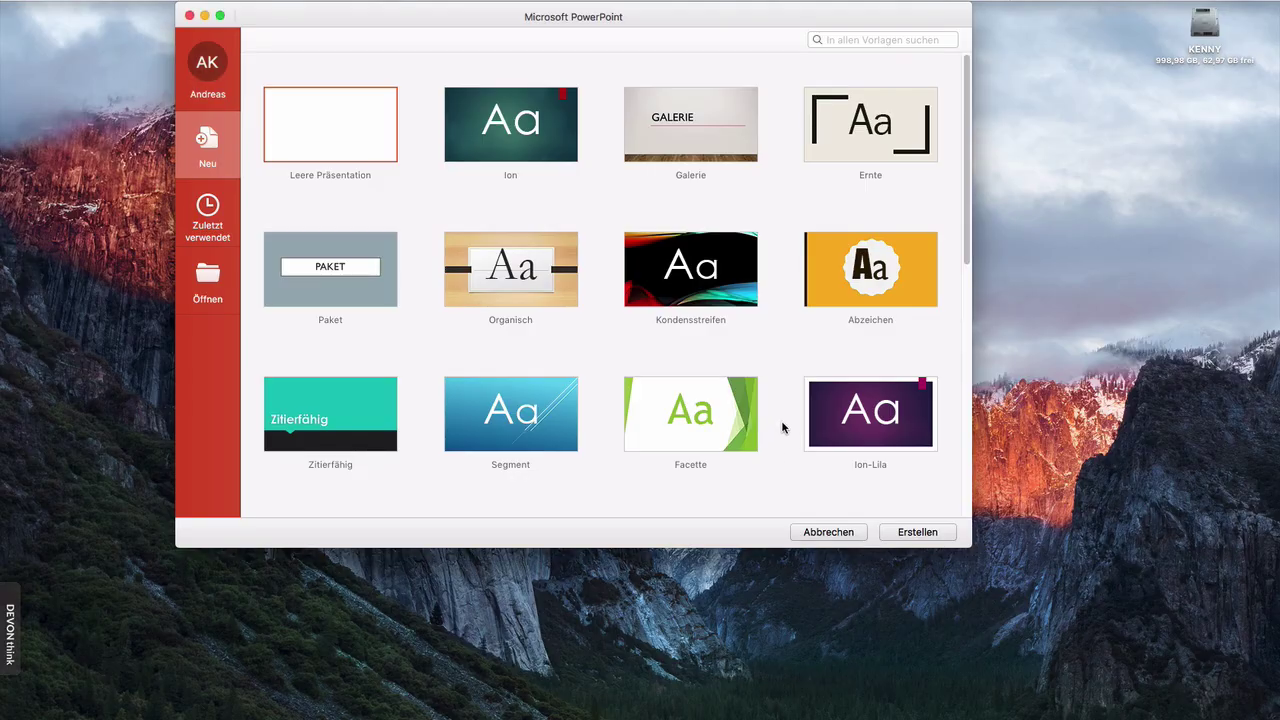
scroll(782, 427, down, 5)
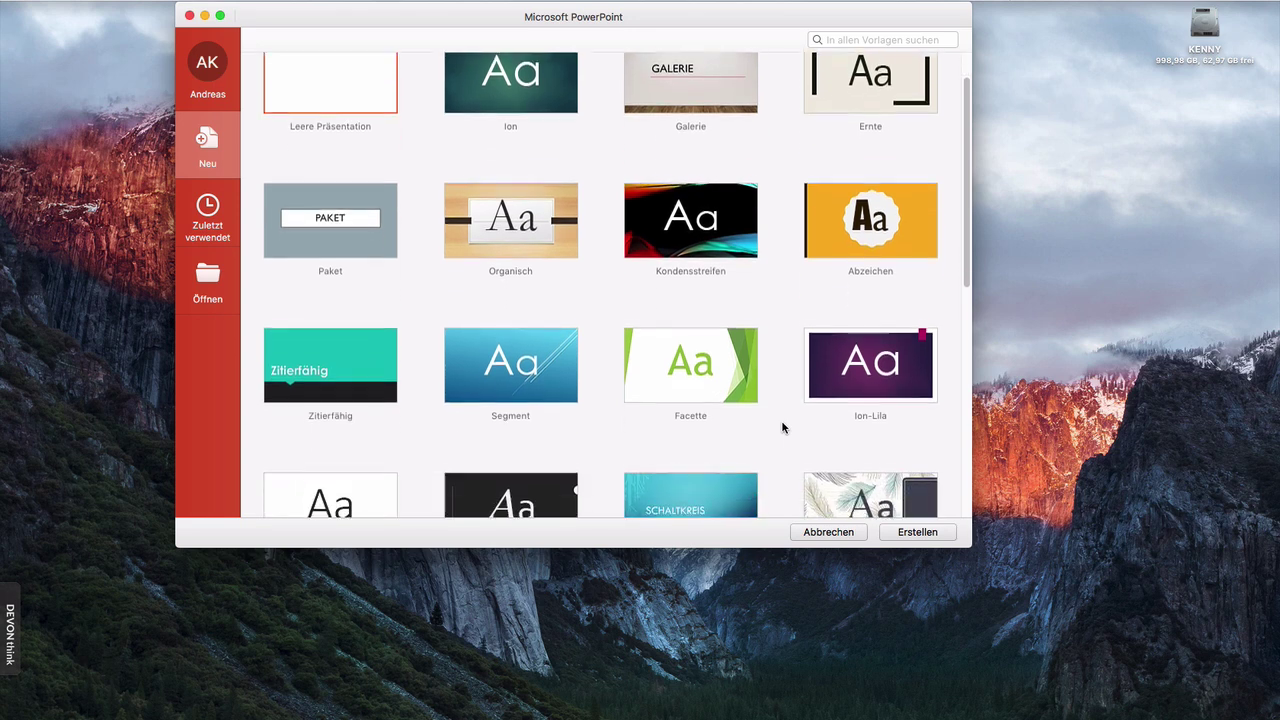
scroll(782, 427, down, 2)
scroll(782, 427, down, 3)
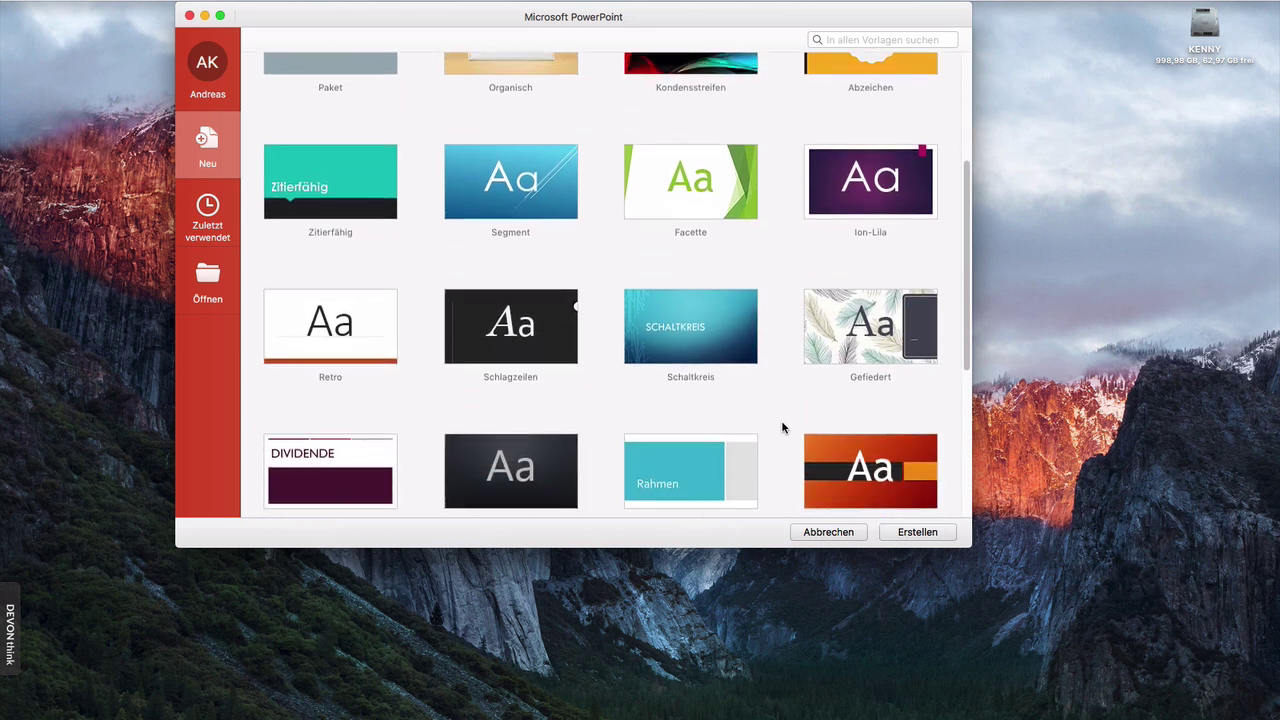
scroll(782, 427, down, 2)
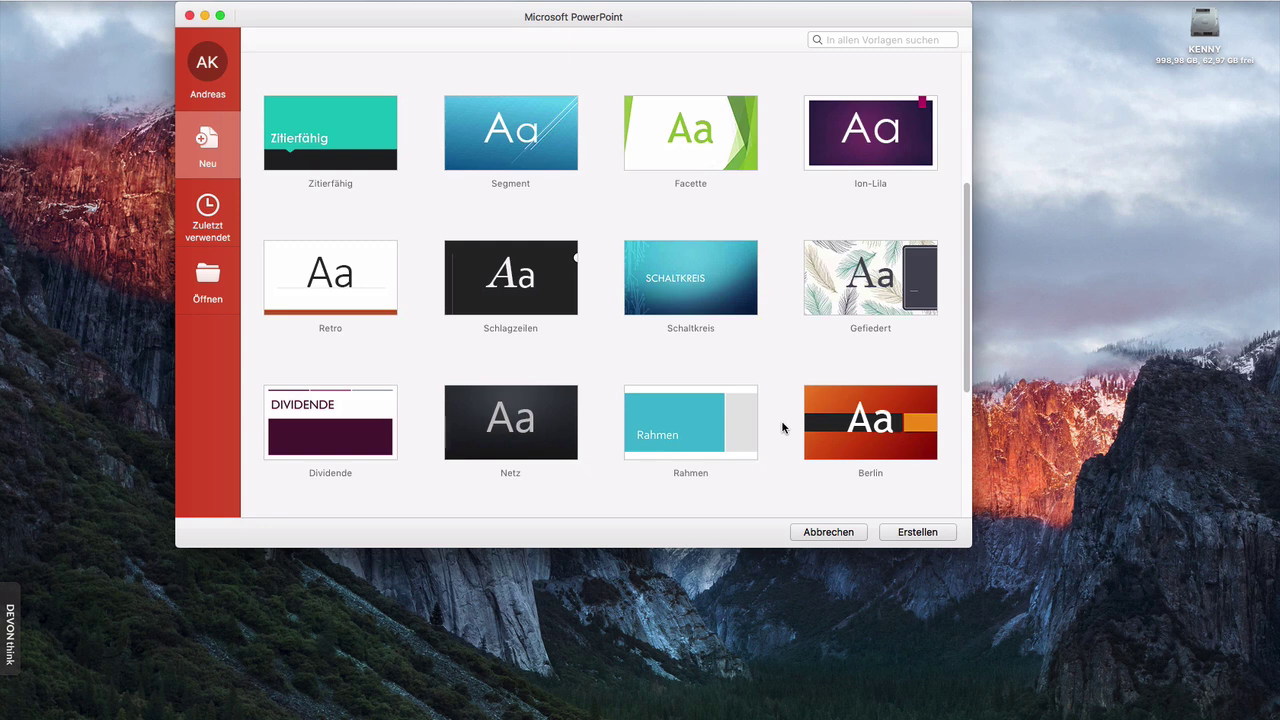
scroll(782, 427, down, 2)
scroll(782, 427, up, 3)
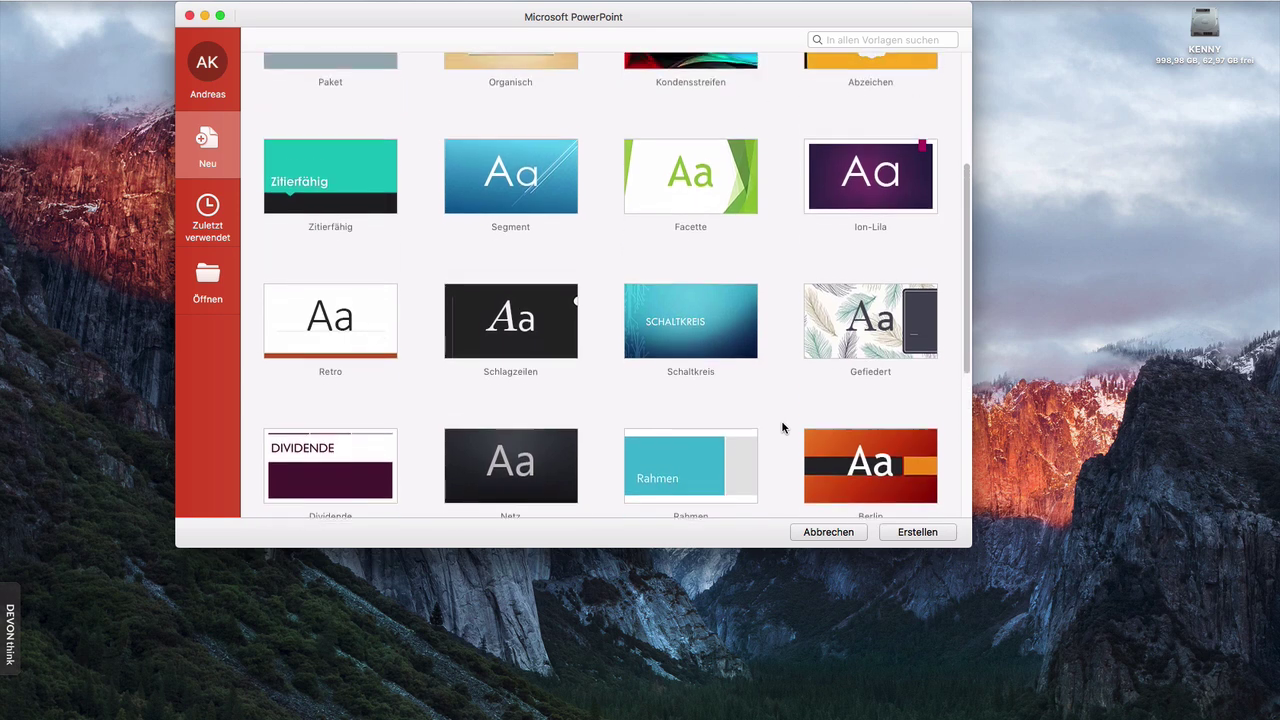
scroll(782, 427, up, 1)
scroll(782, 427, up, 1)
scroll(782, 427, up, 1)
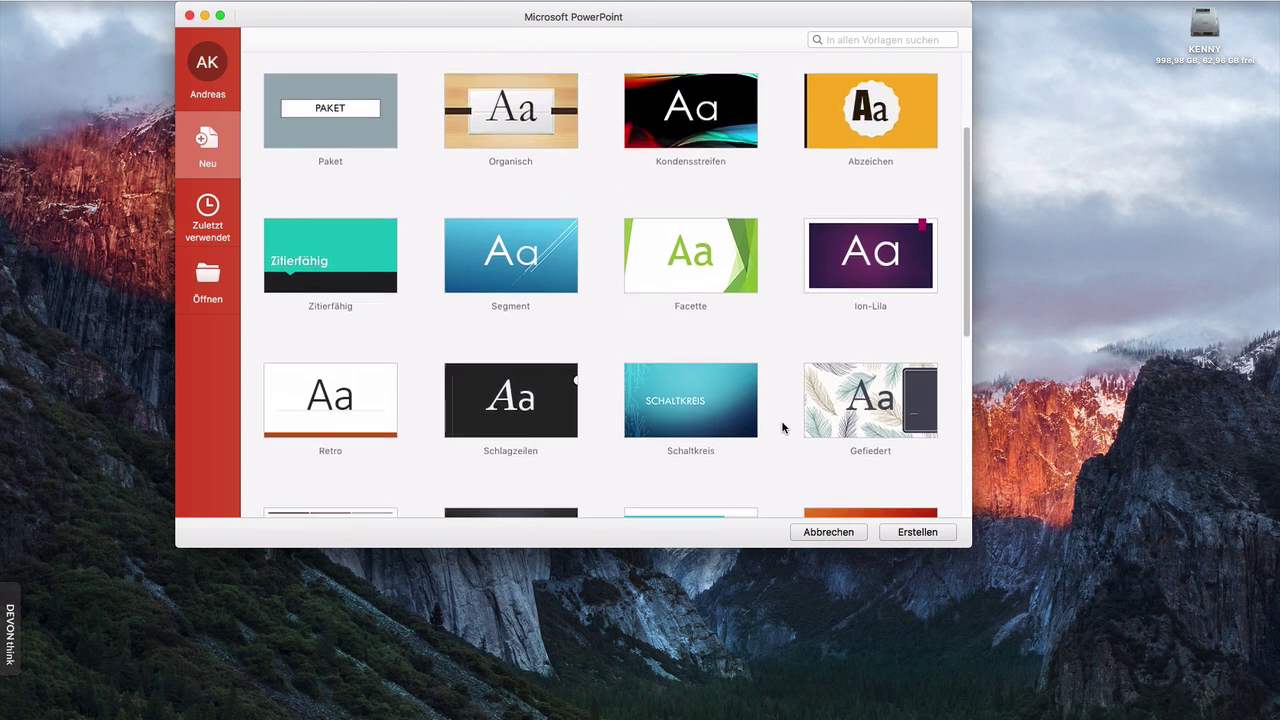
scroll(782, 427, up, 1)
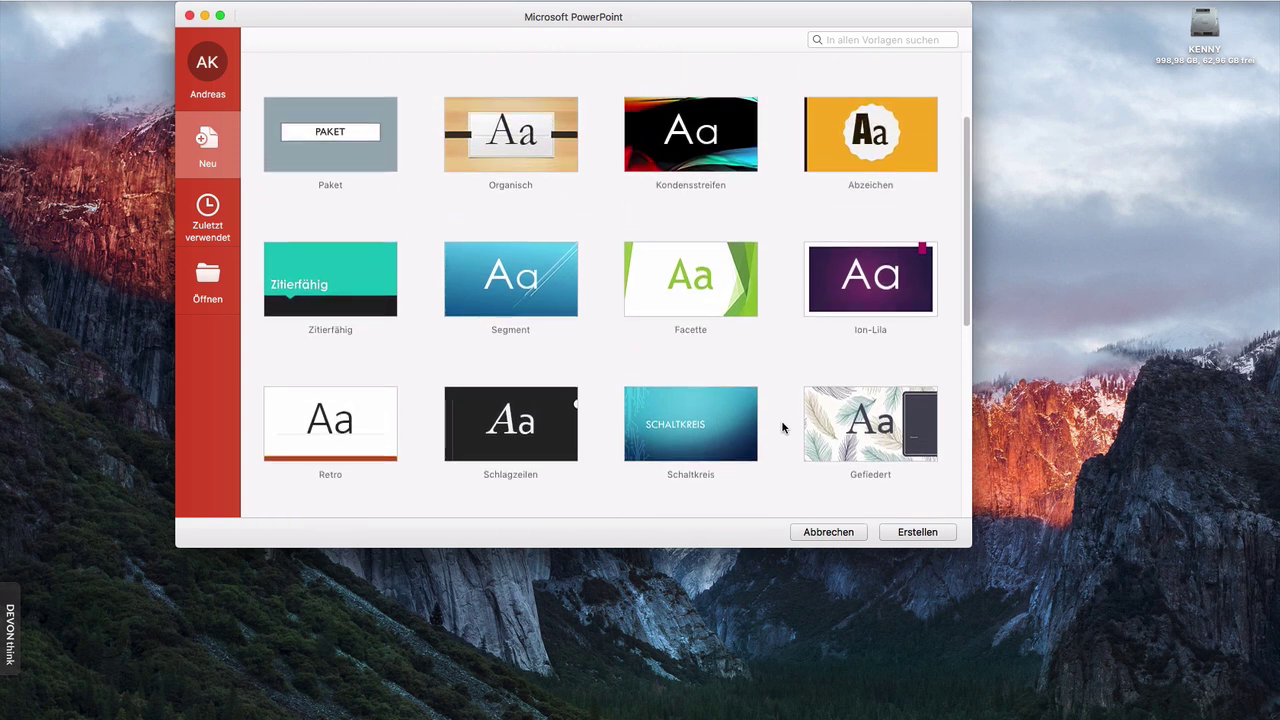
scroll(782, 427, down, 1)
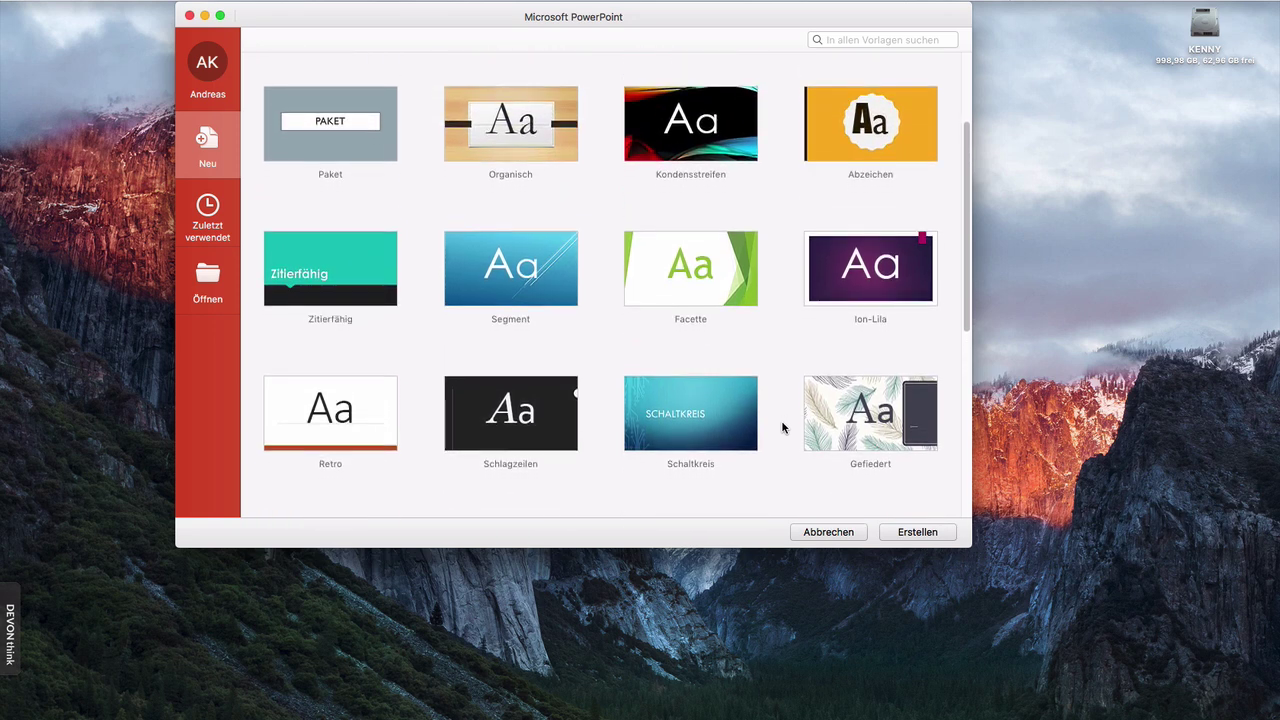
scroll(782, 427, up, 3)
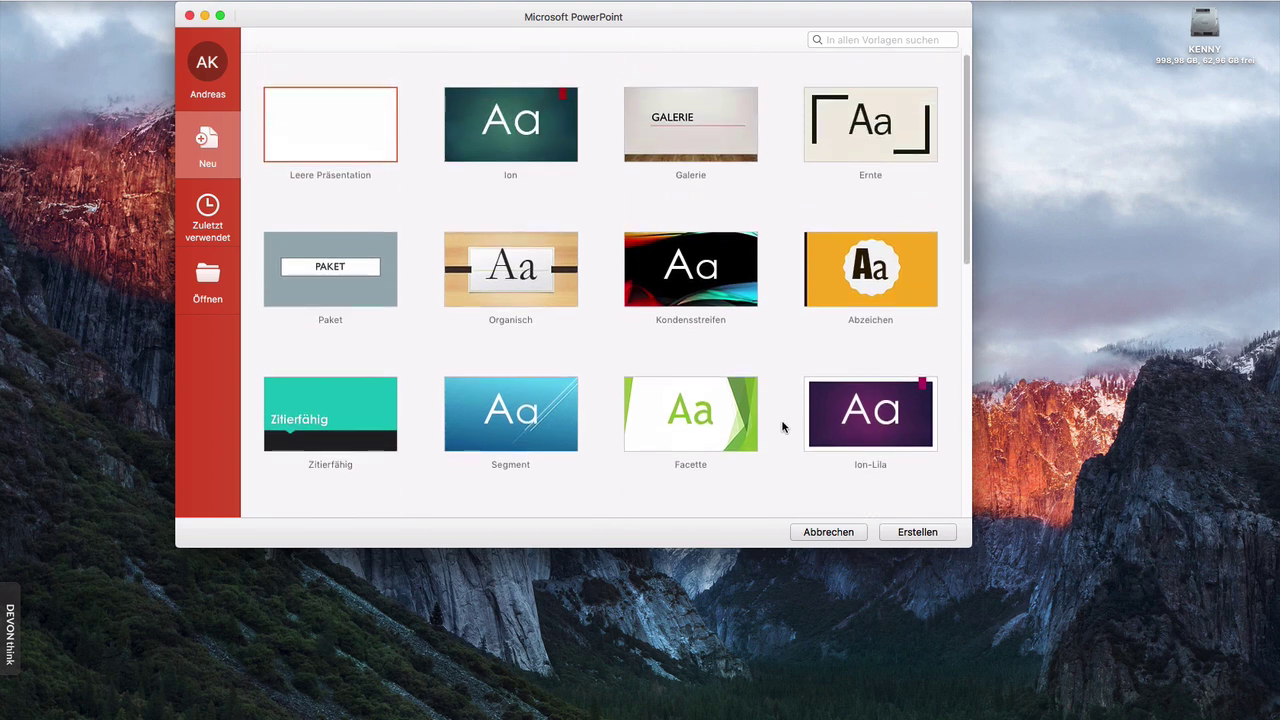
scroll(782, 427, down, 1)
scroll(780, 425, down, 5)
scroll(770, 425, down, 2)
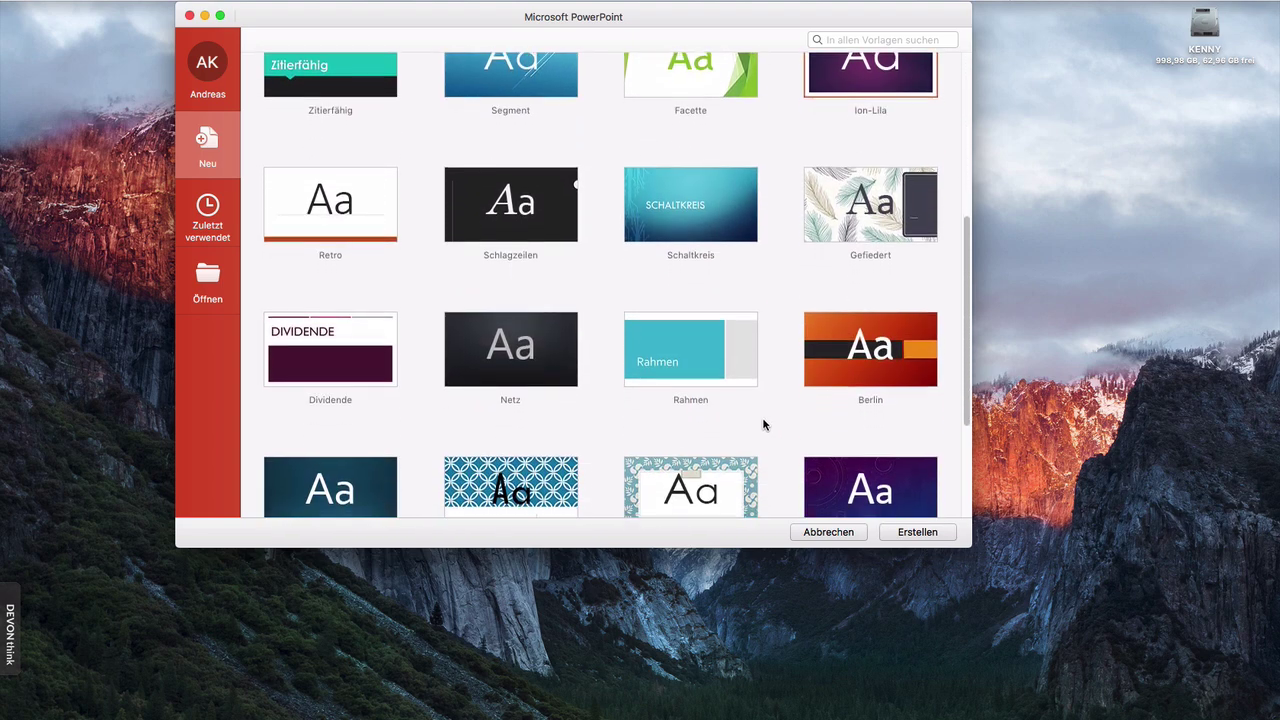
Step: Create a full-screen presentation from the Netz design and save it as 'Vortrag Golden Gate Bridge'
double_click(523, 356)
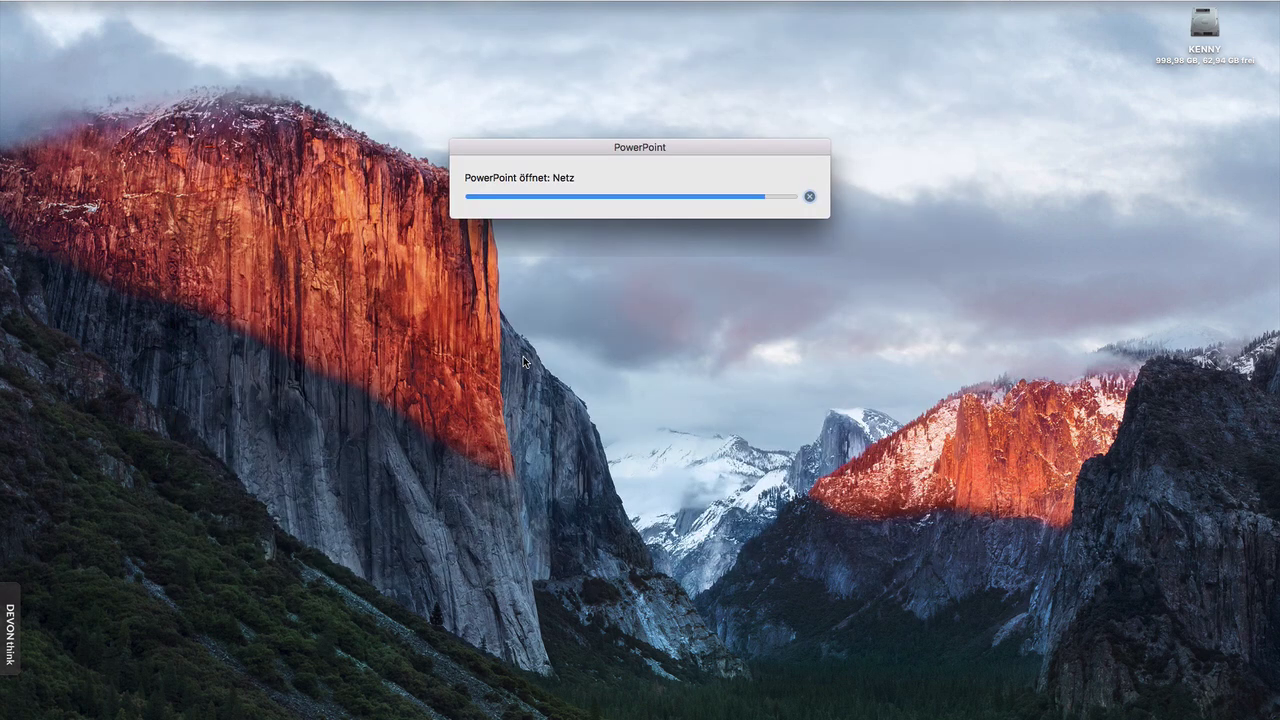
key(ctrl+super+f)
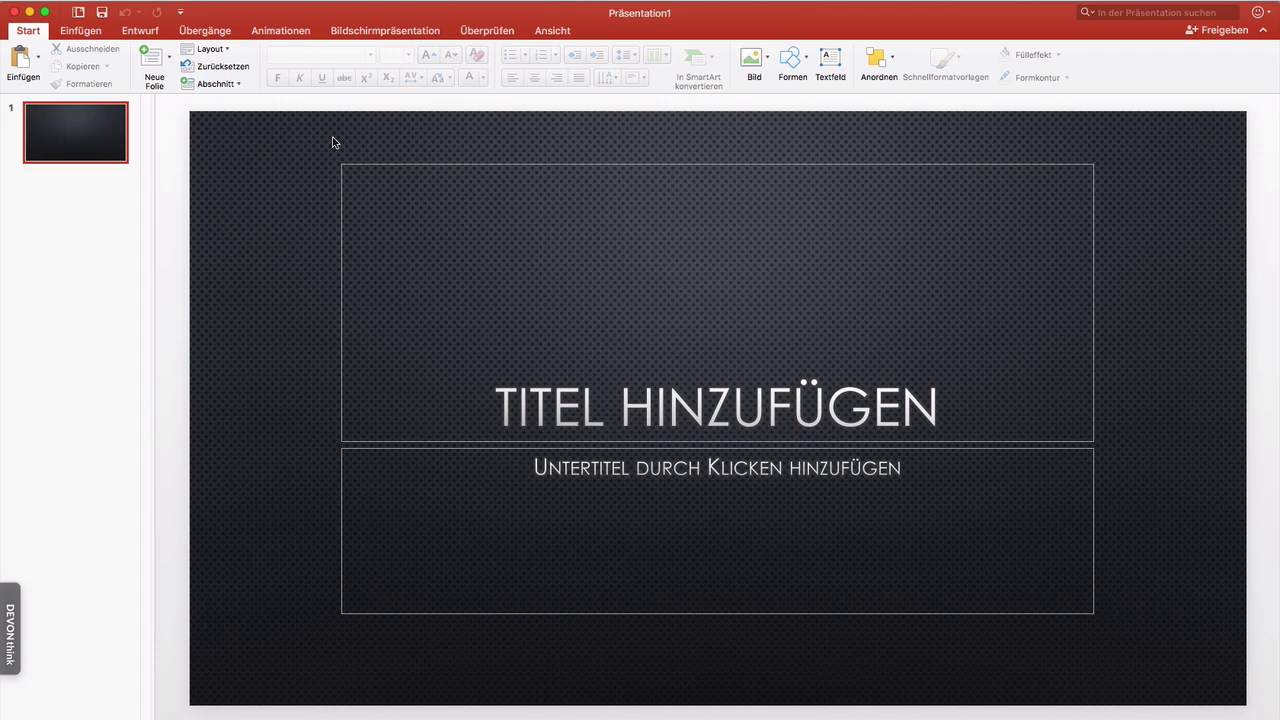
click(103, 13)
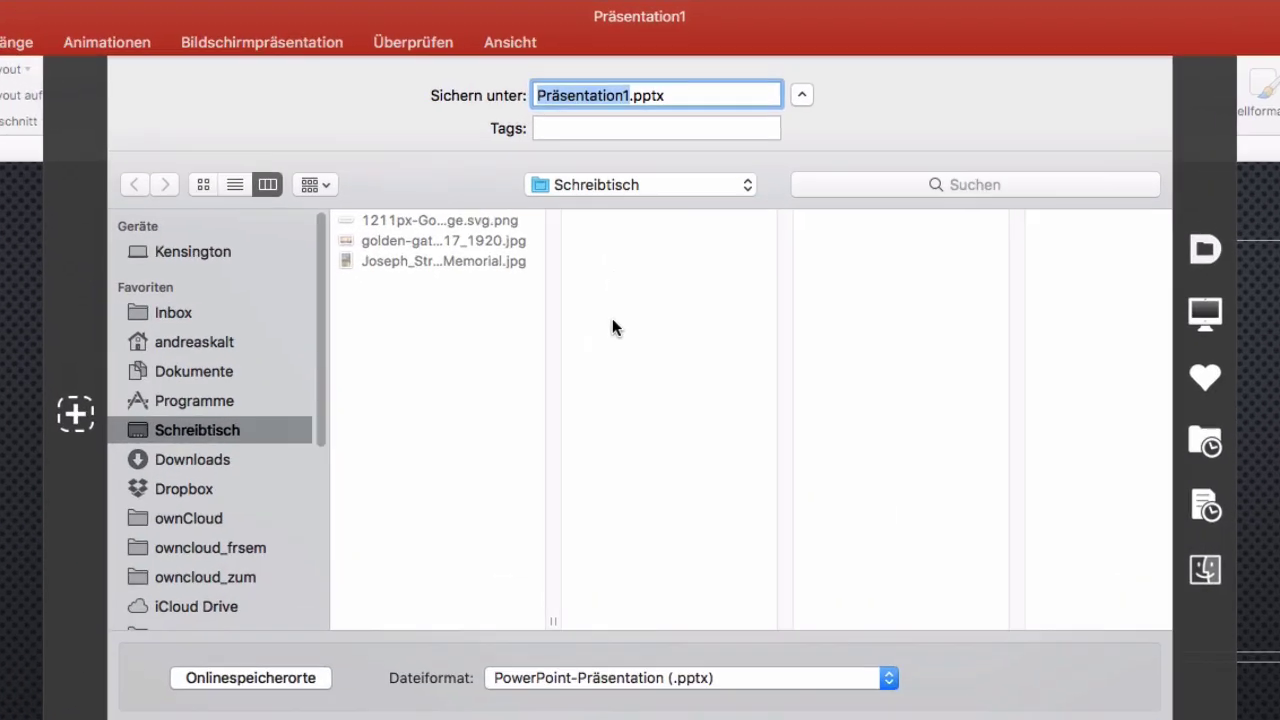
text(Vortrag )
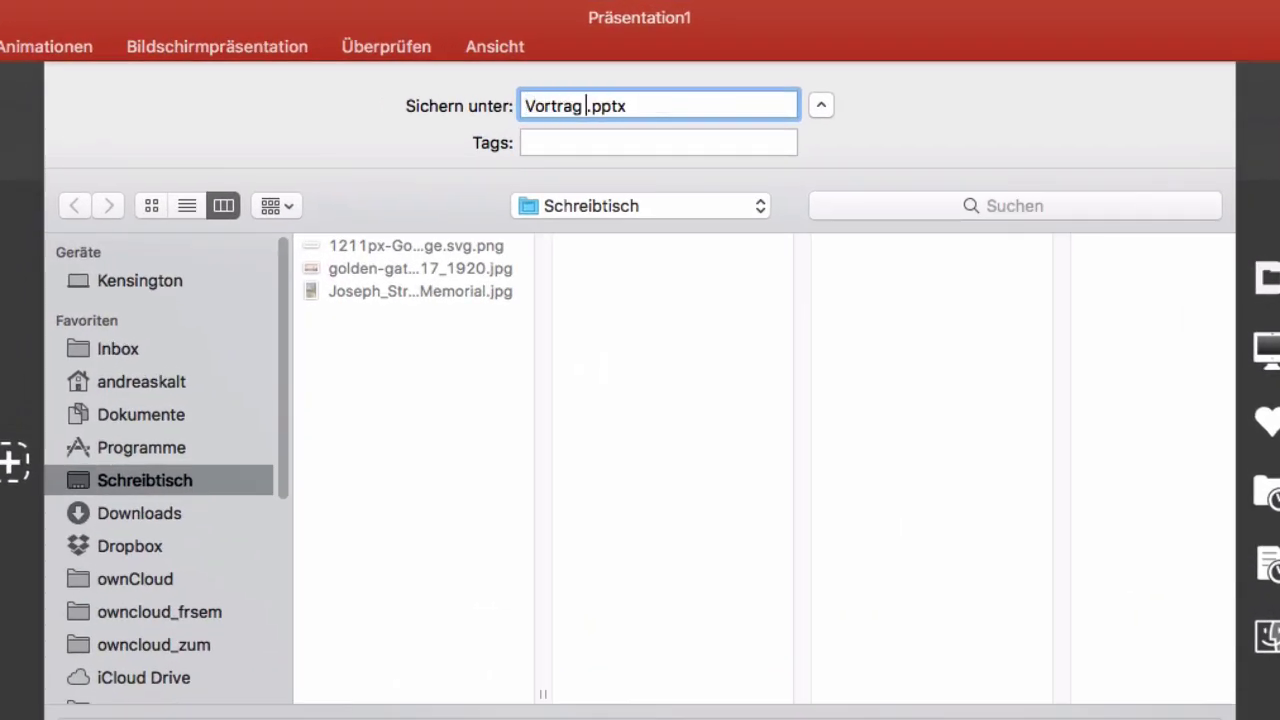
text(Golden Gate)
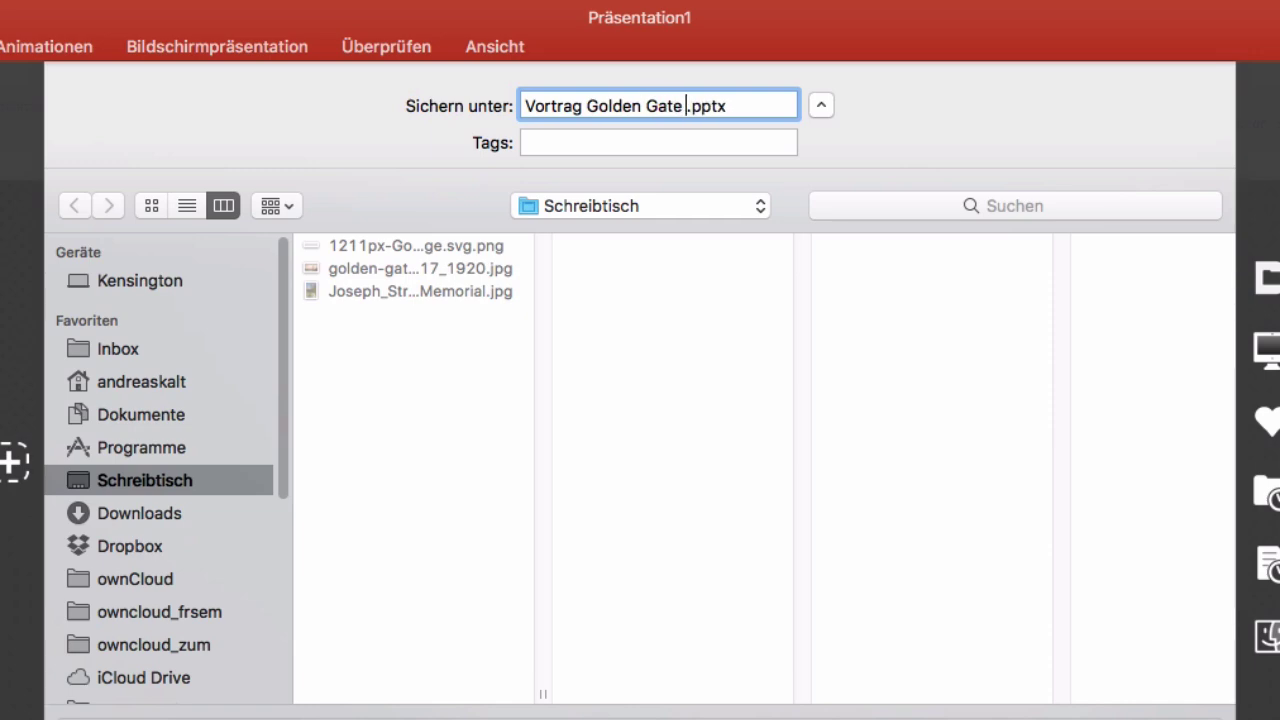
text( Bridge)
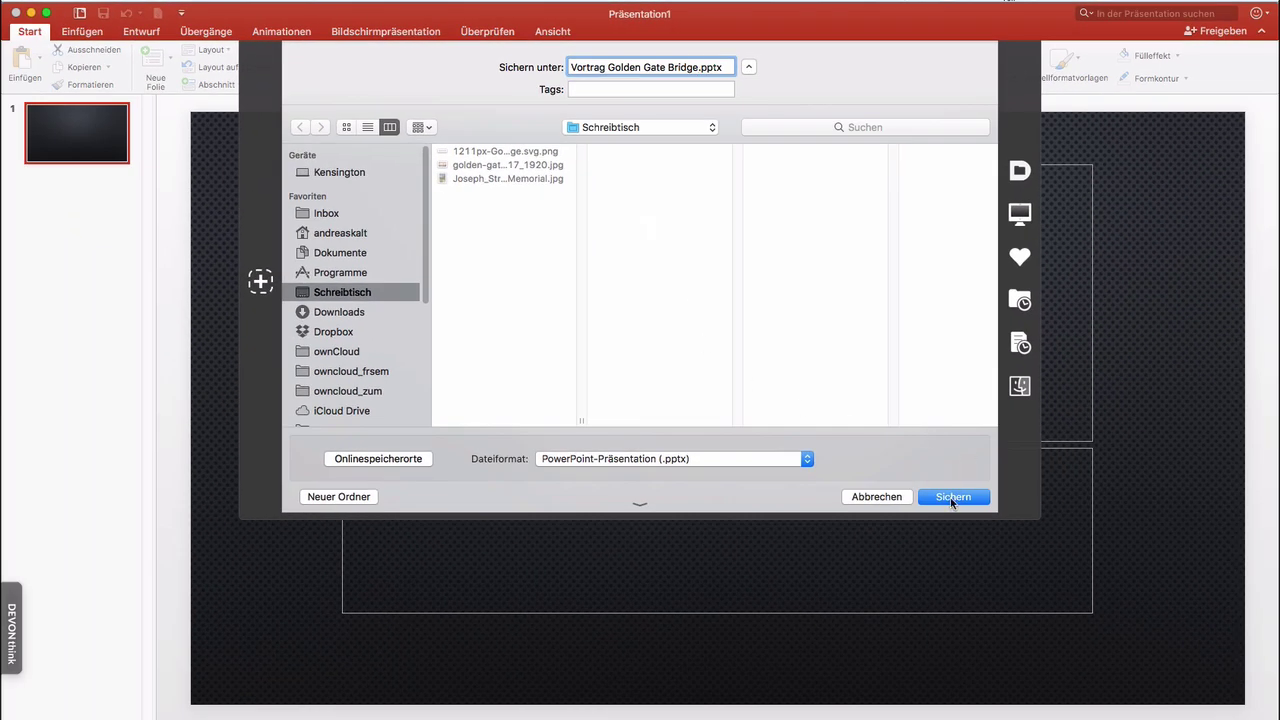
click(950, 497)
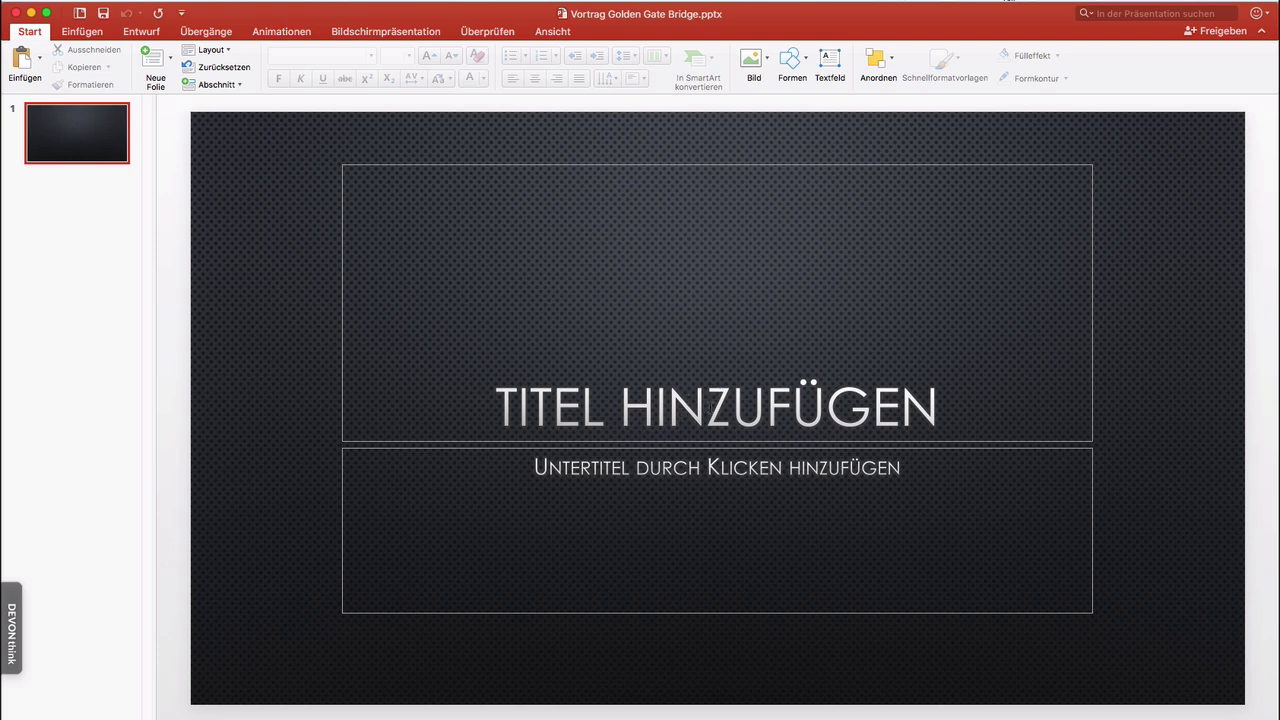
Step: Enter 'Golden Gate Bridge' as the title and 'Wahrzeichen San Franciscos' as the subtitle
click(706, 403)
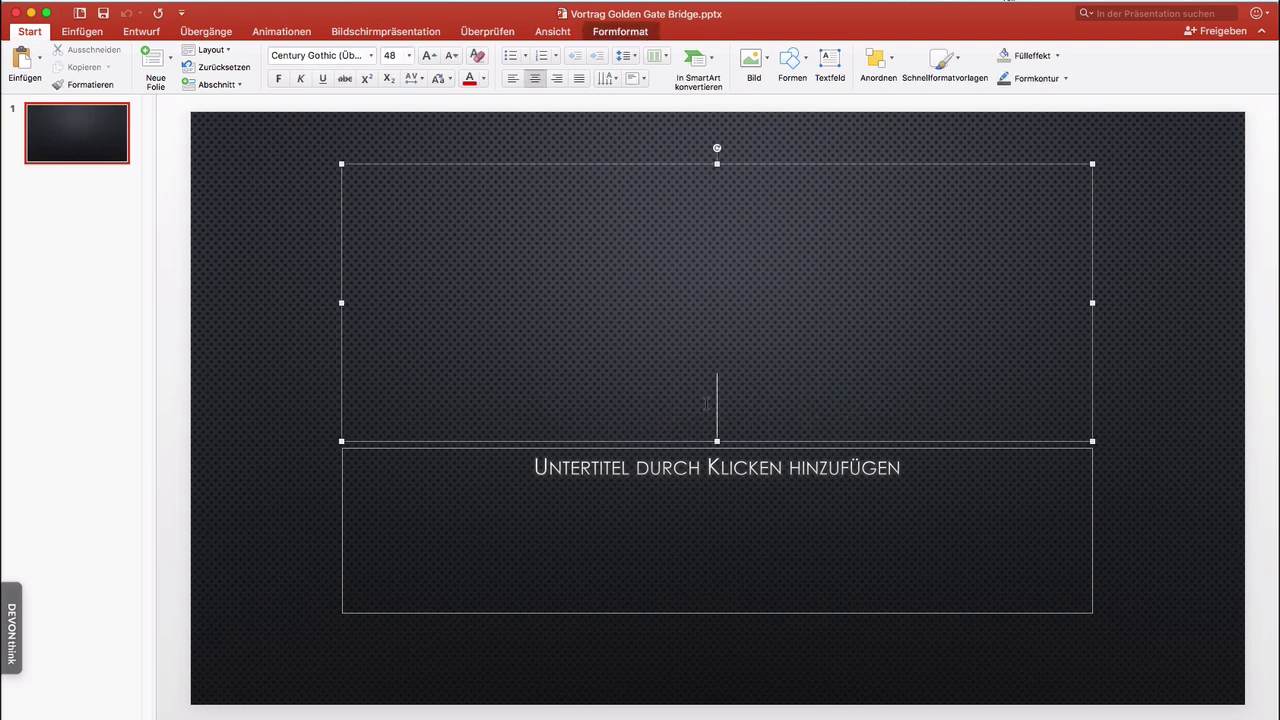
text(Gol)
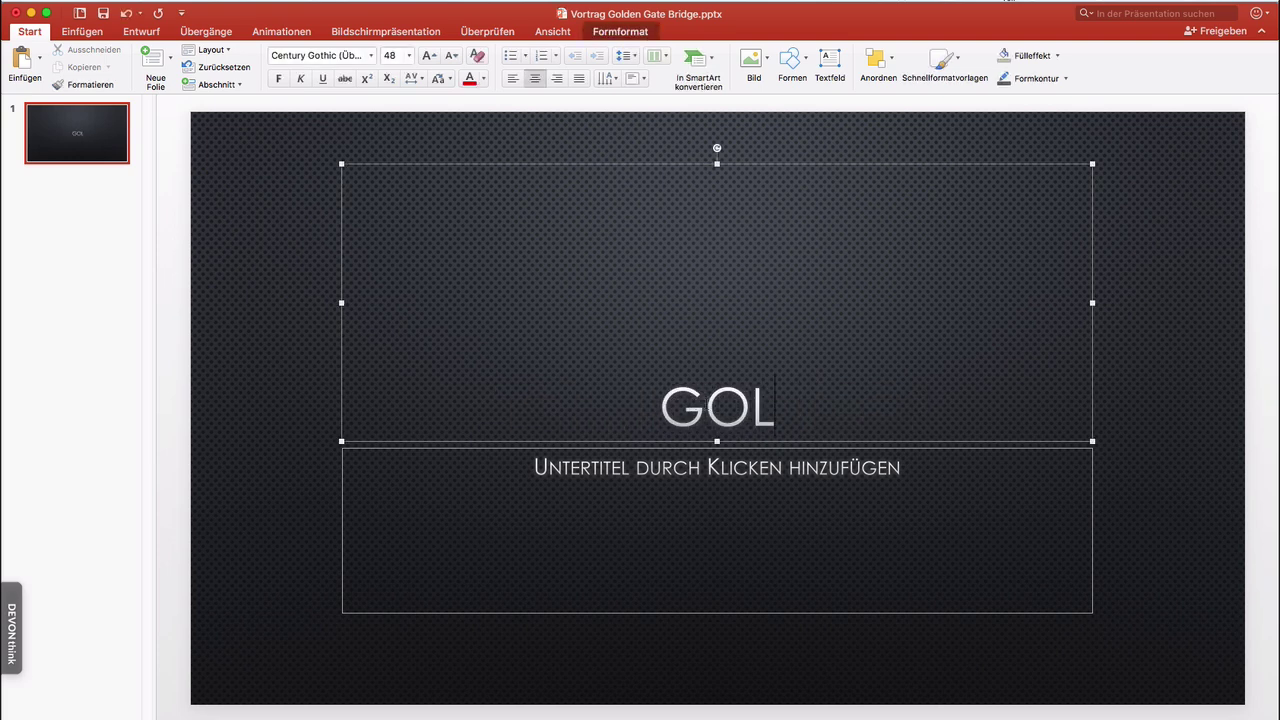
text(den Gate Bri)
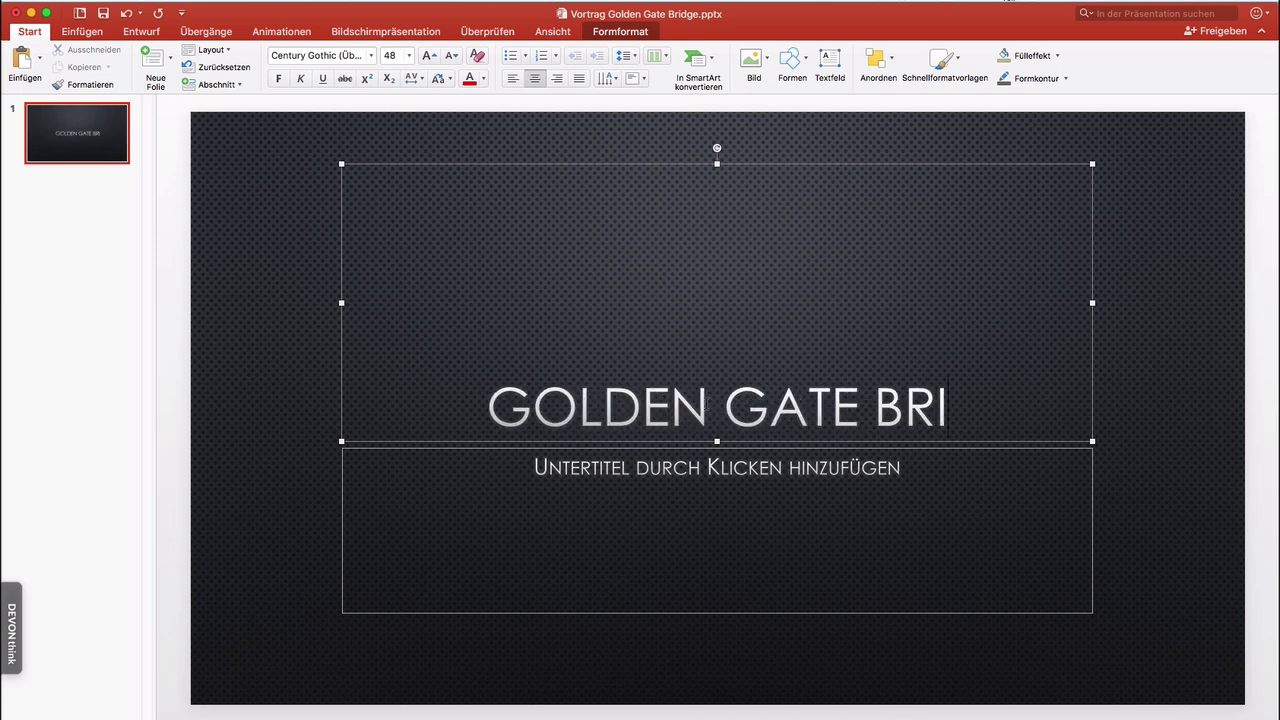
text(dge)
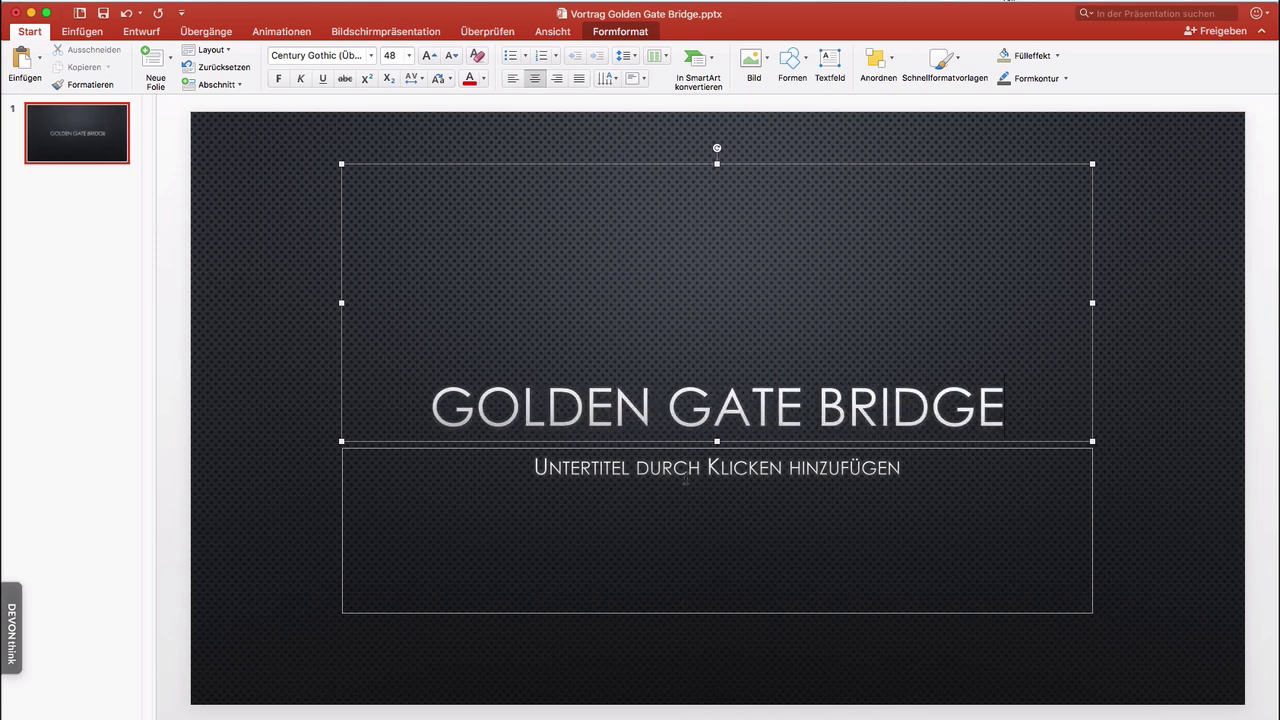
click(676, 474)
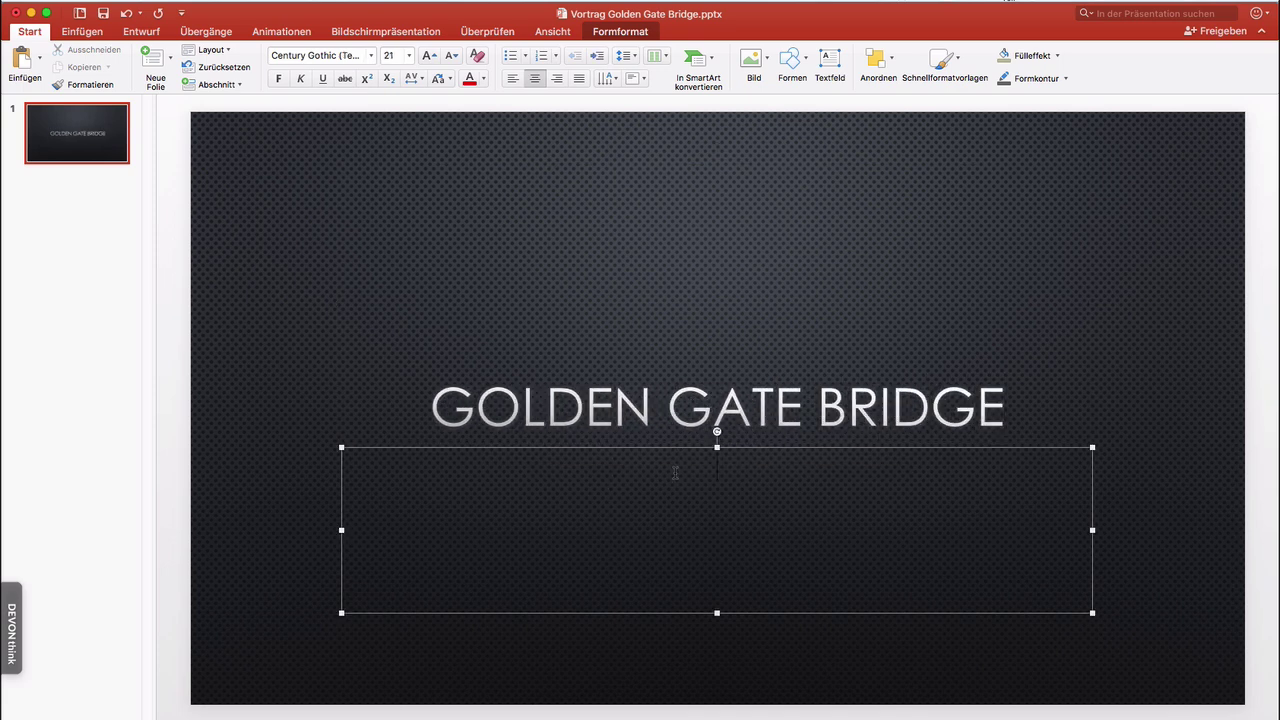
text(Wahrzeich)
text(en San Franci)
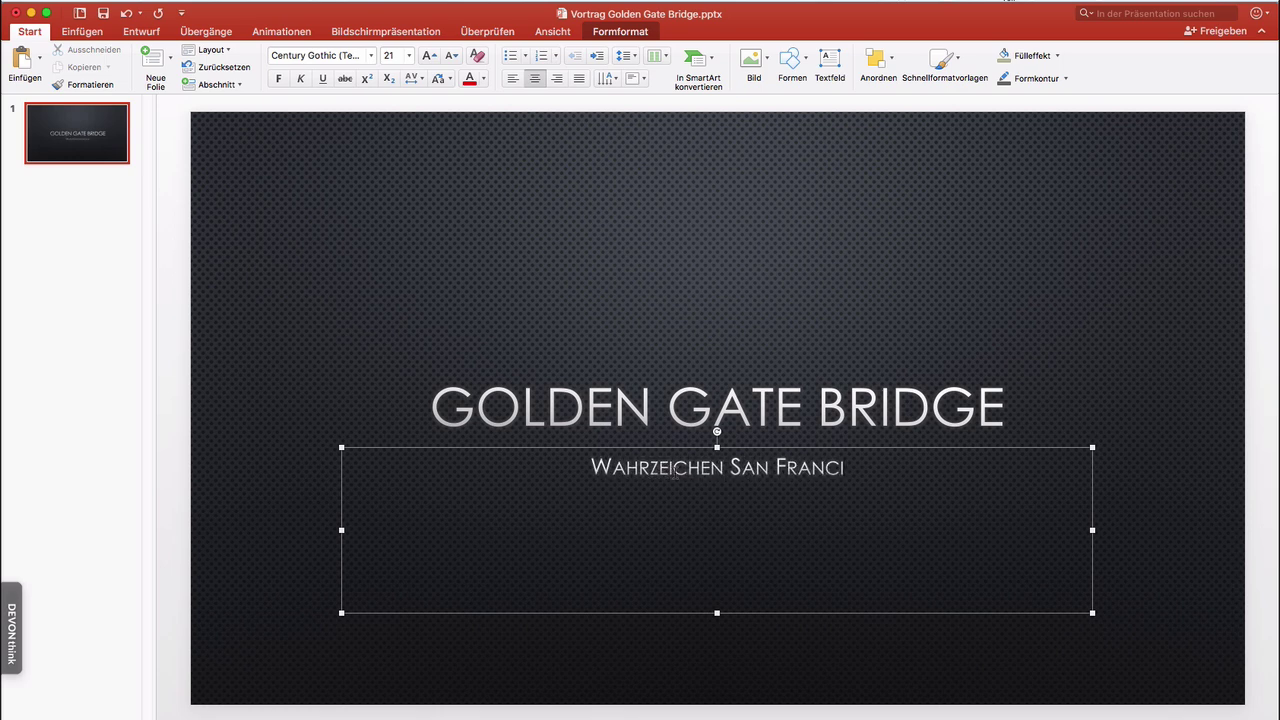
text(scos)
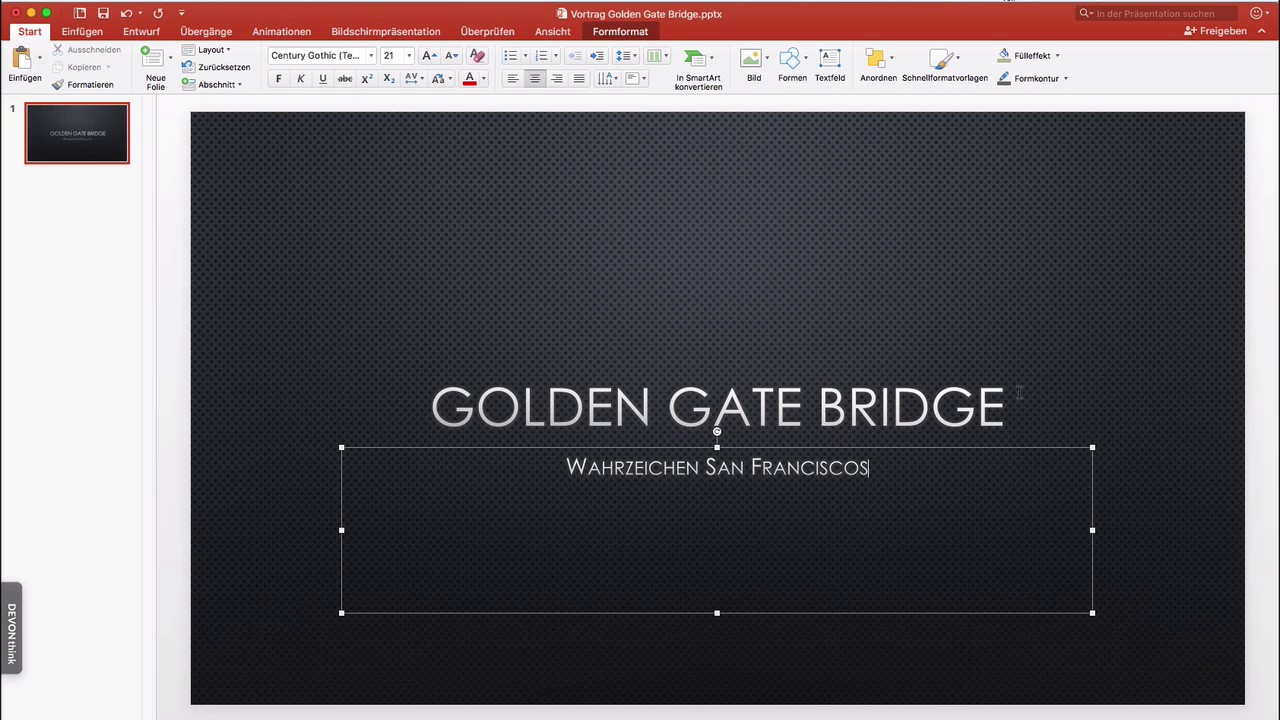
click(1066, 374)
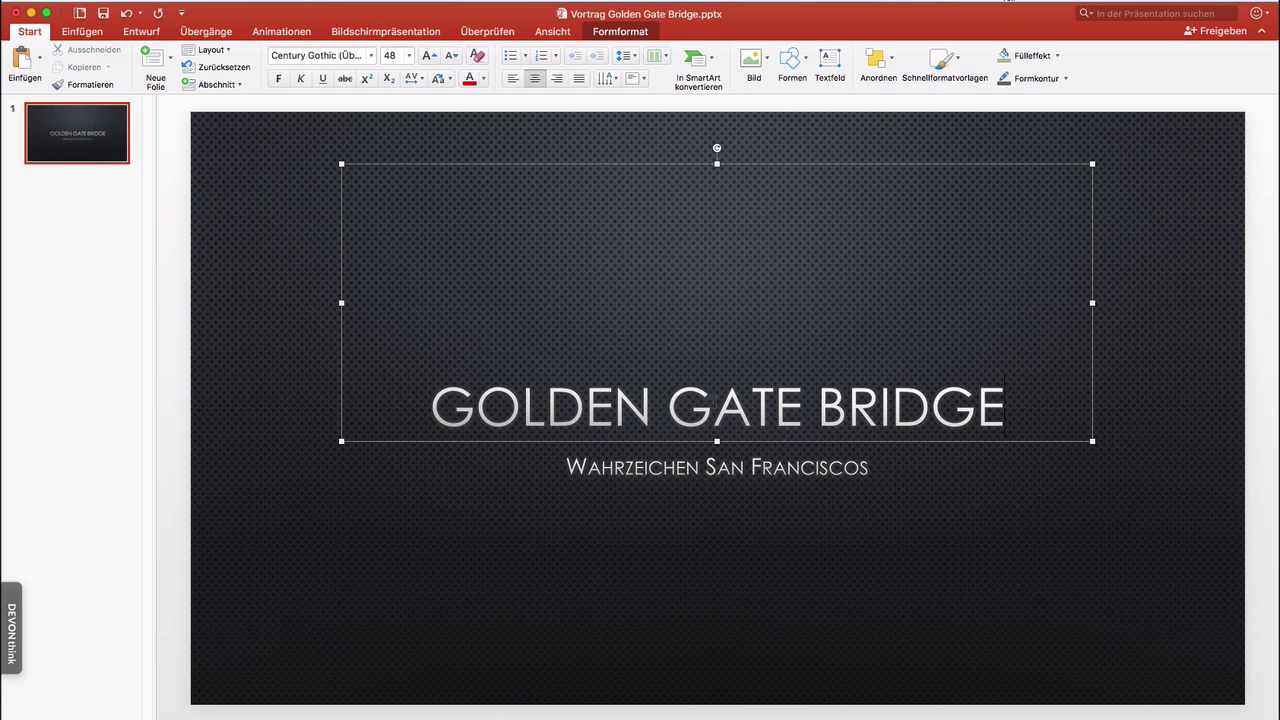
Step: Select the 'Golden Gate Bridge' text inside the title placeholder
click(713, 400)
drag(533, 398, 853, 412)
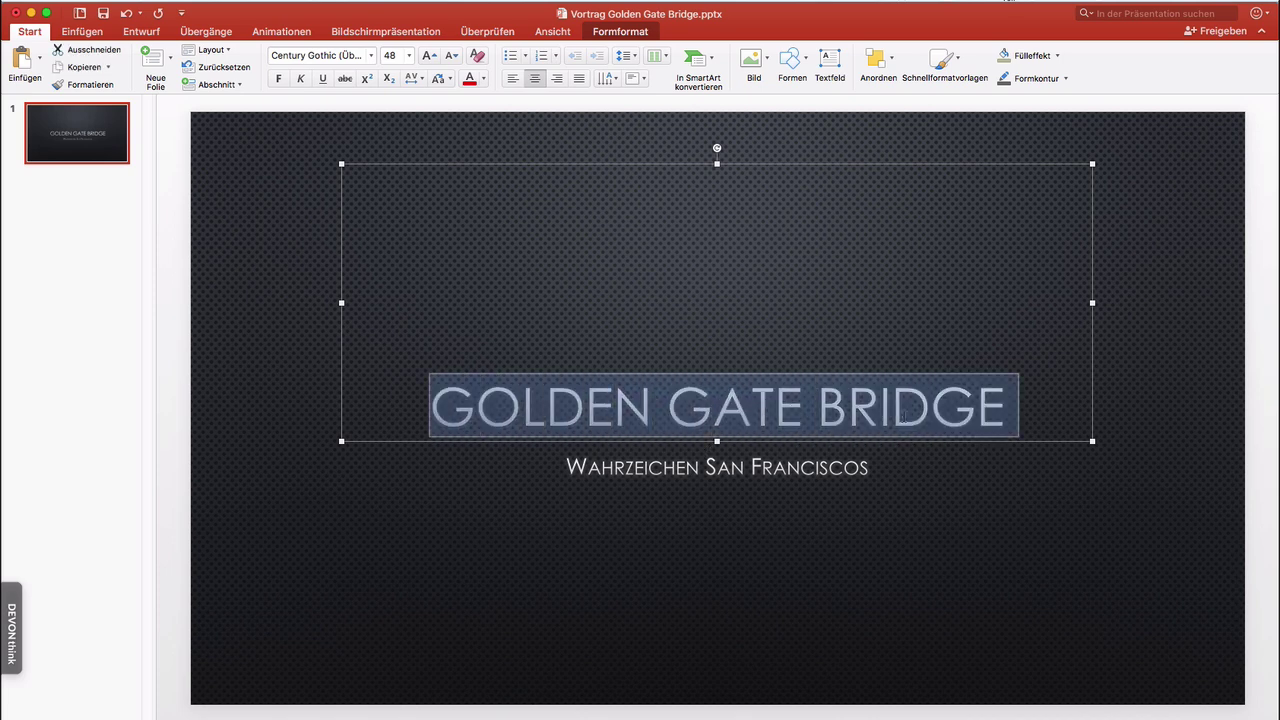
click(850, 412)
key(Left)
key(Left)
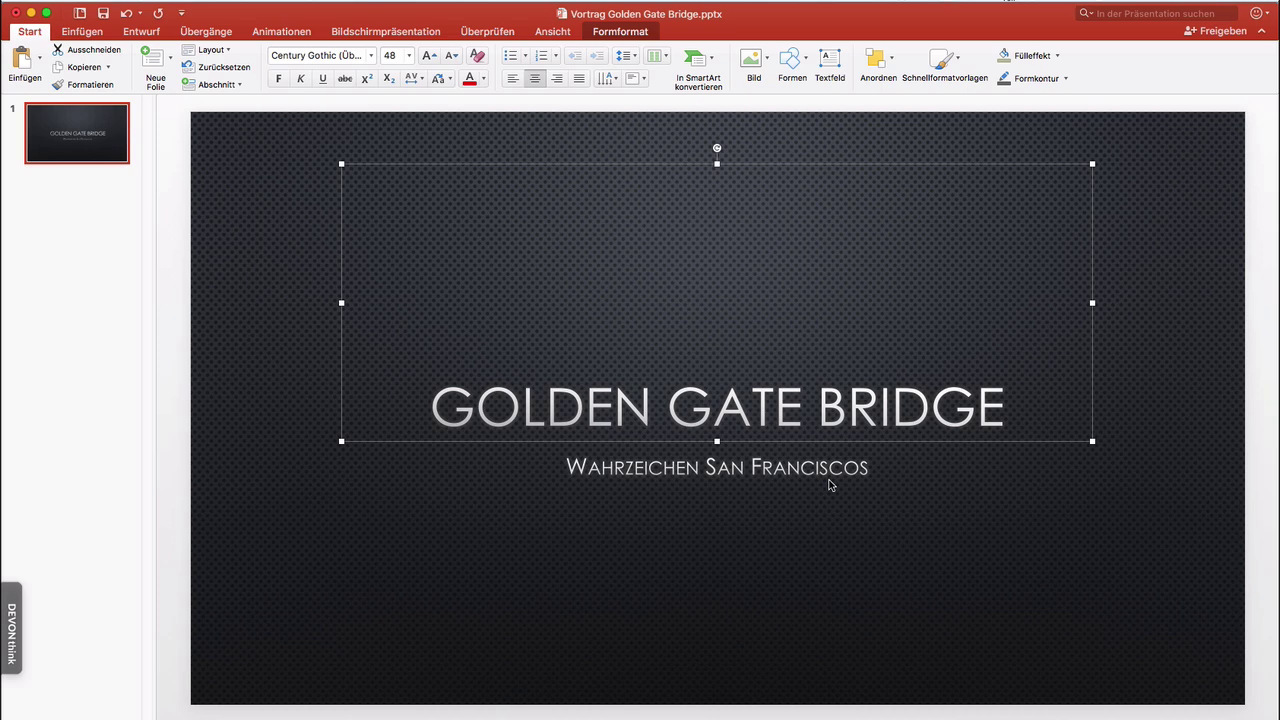
Step: Delete the title text and its placeholder, then undo to restore GOLDEN GATE BRIDGE
key(BackSpace)
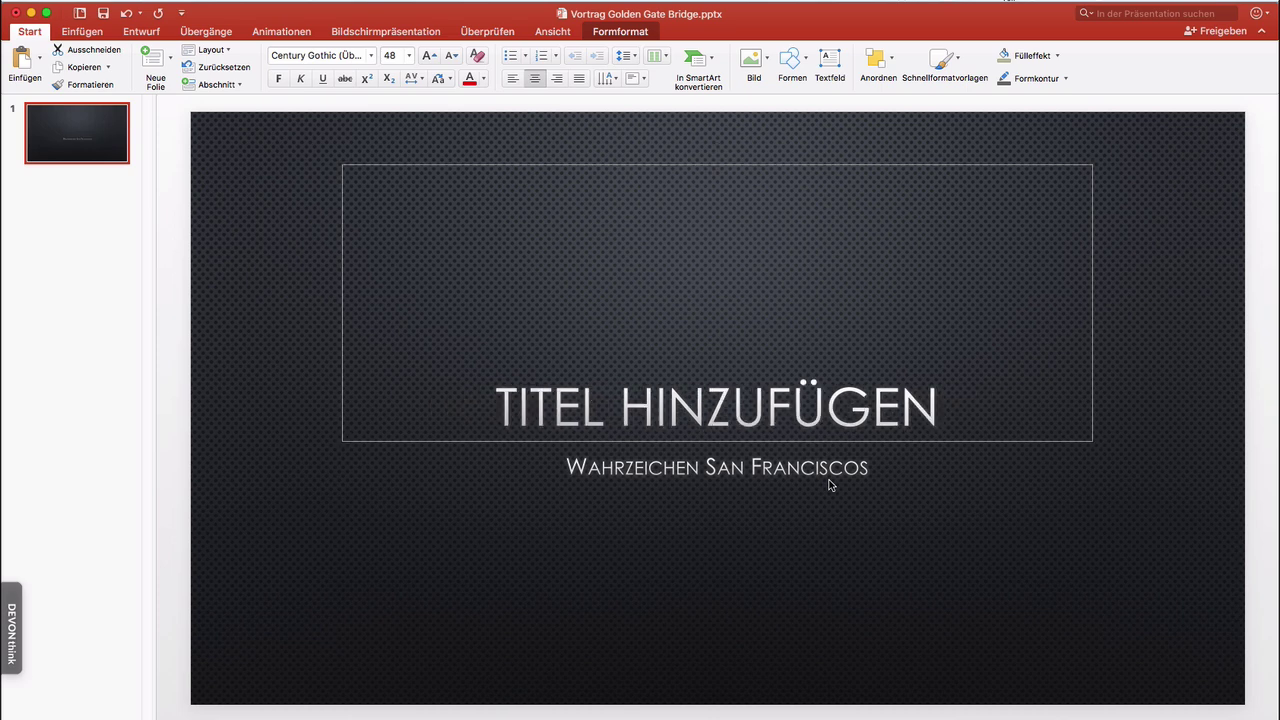
click(910, 448)
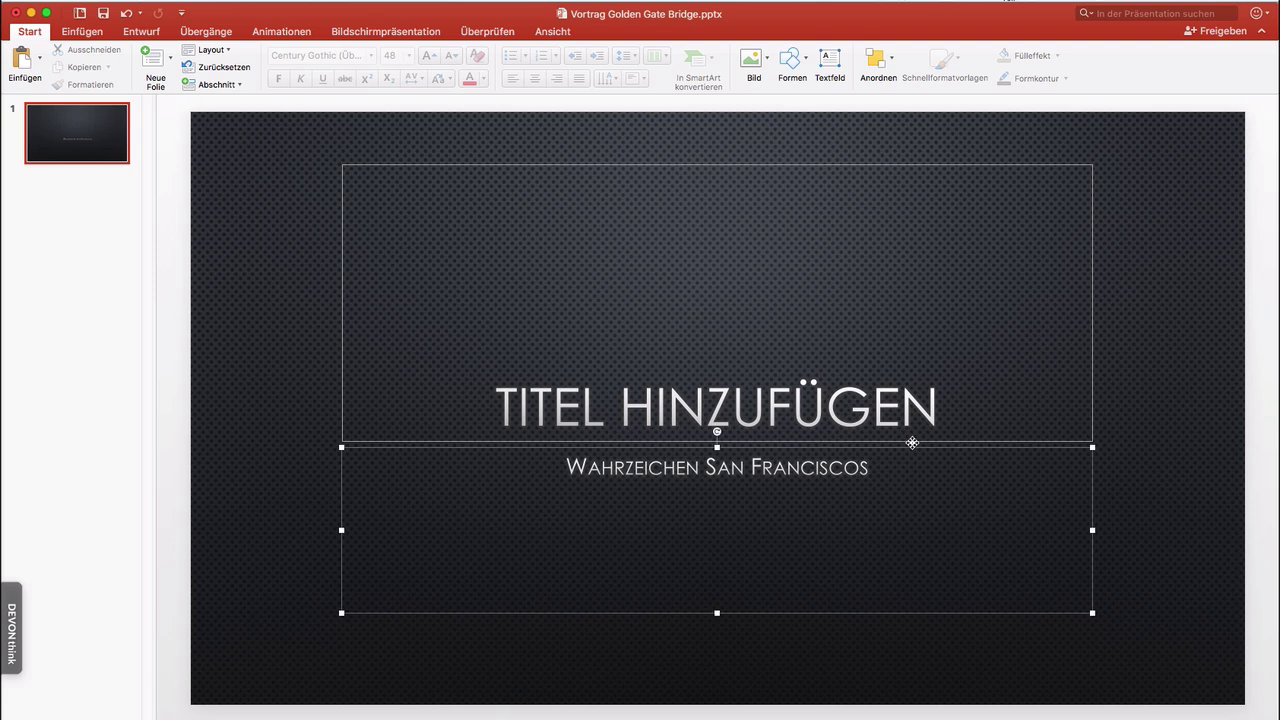
click(1094, 408)
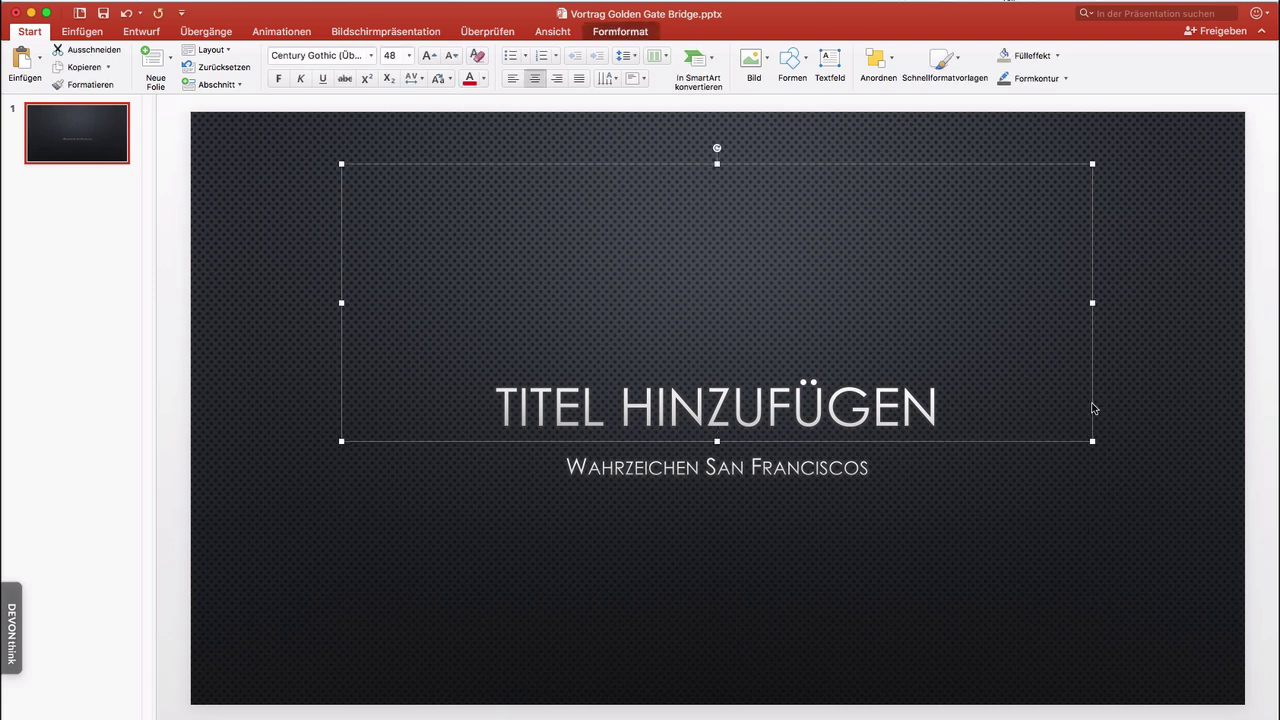
key(Delete)
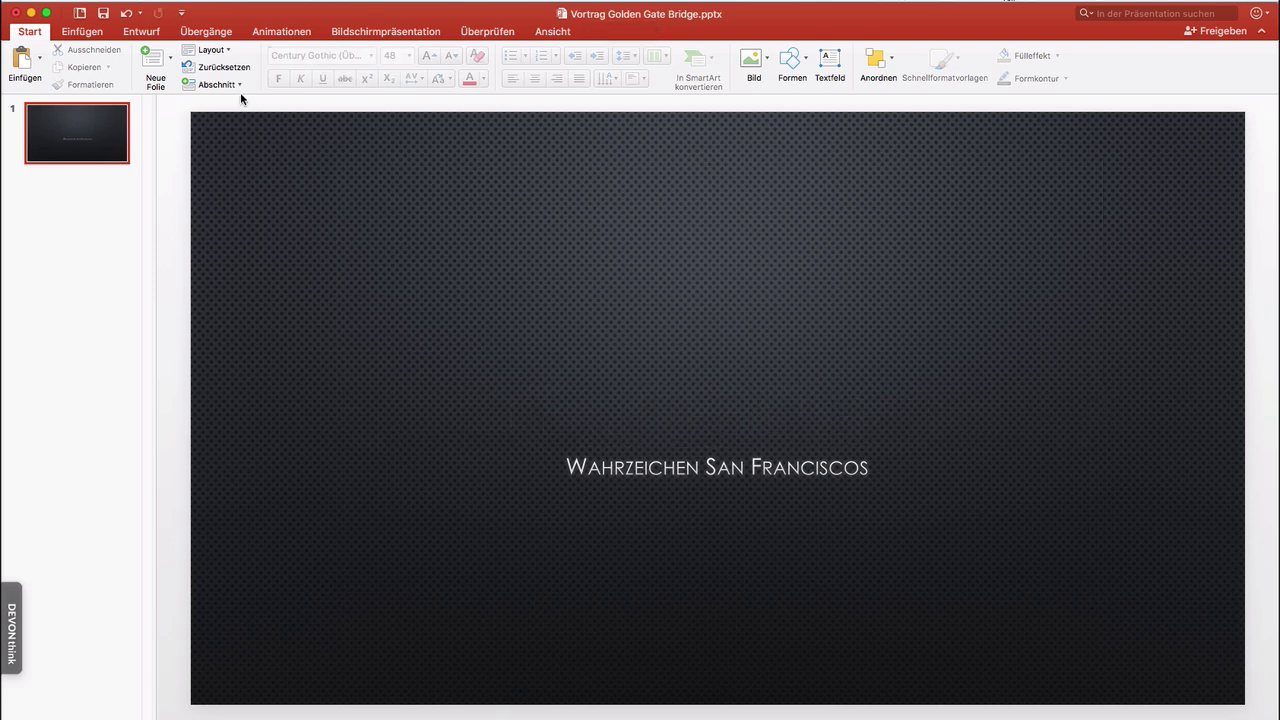
click(126, 16)
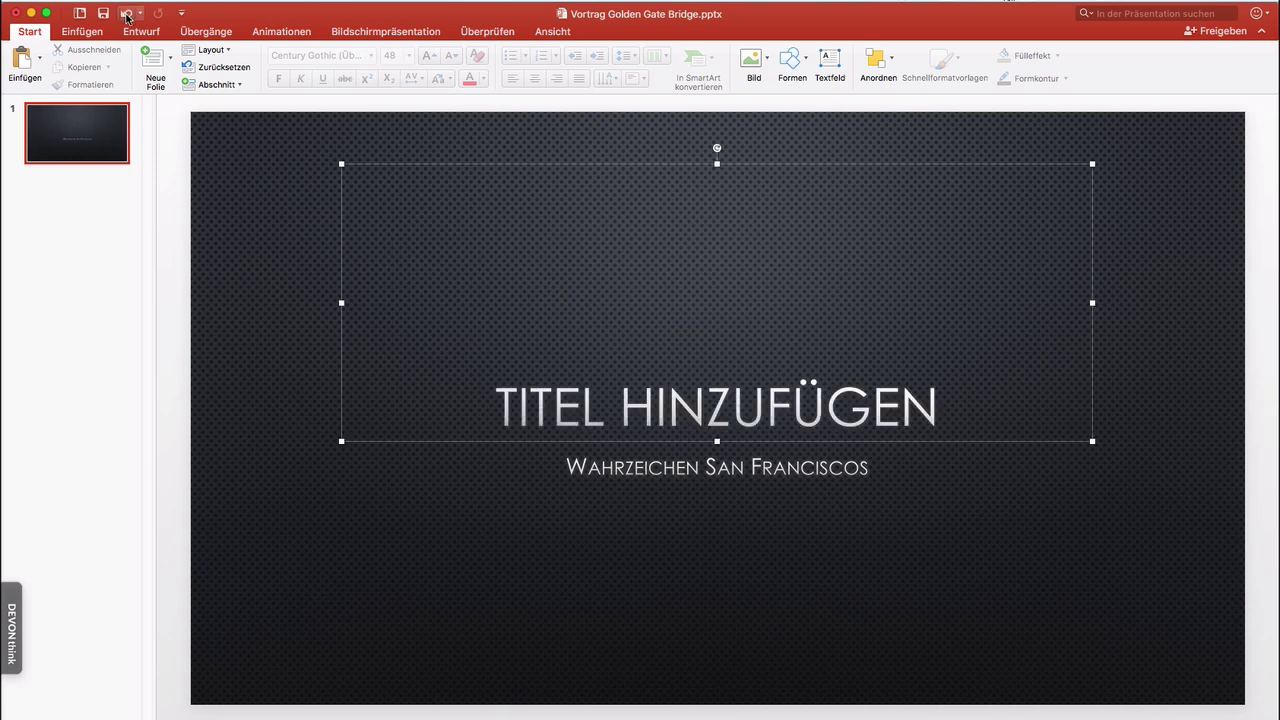
click(126, 16)
click(237, 288)
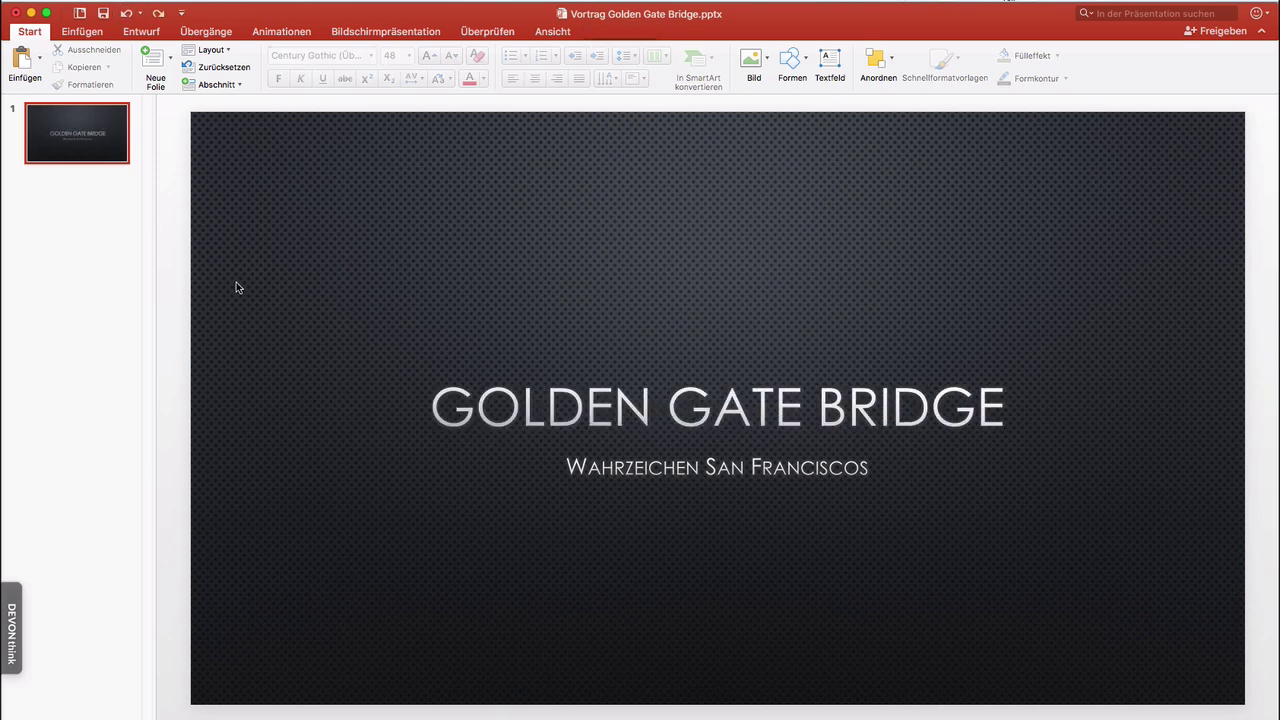
Step: Retype the word 'Golden' in the title, fixing the missing L
click(614, 412)
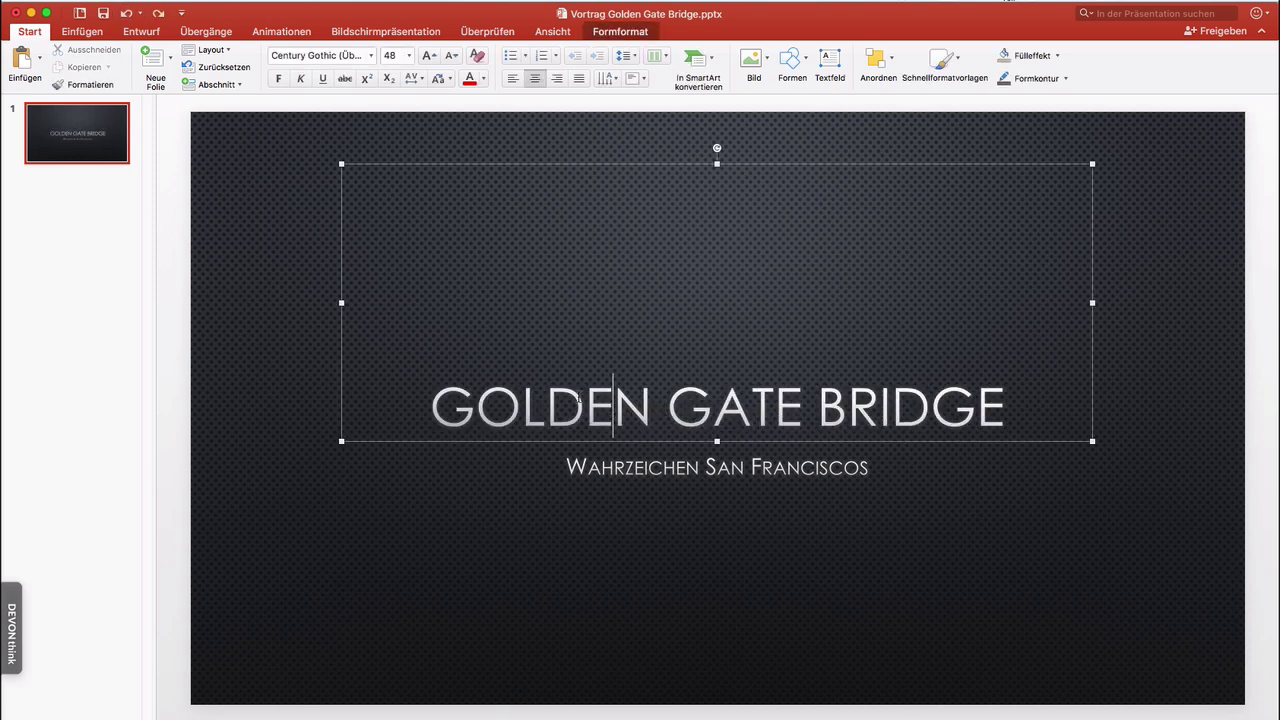
double_click(614, 412)
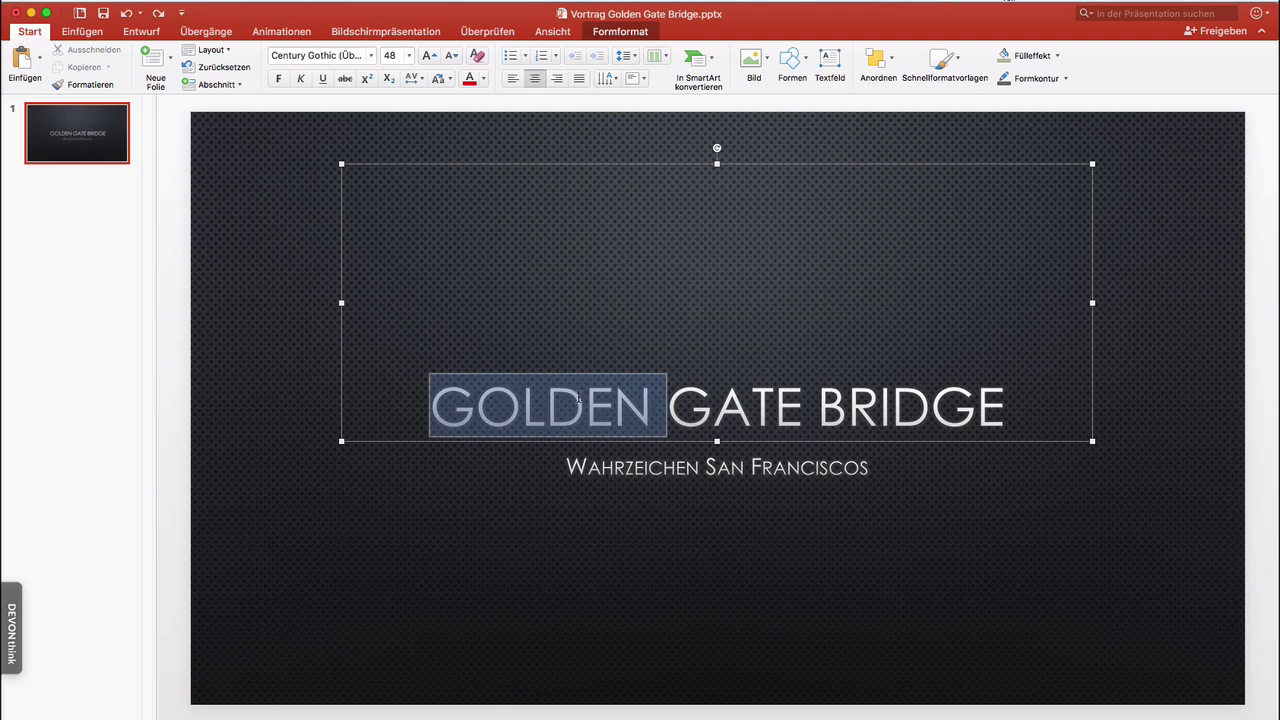
click(655, 390)
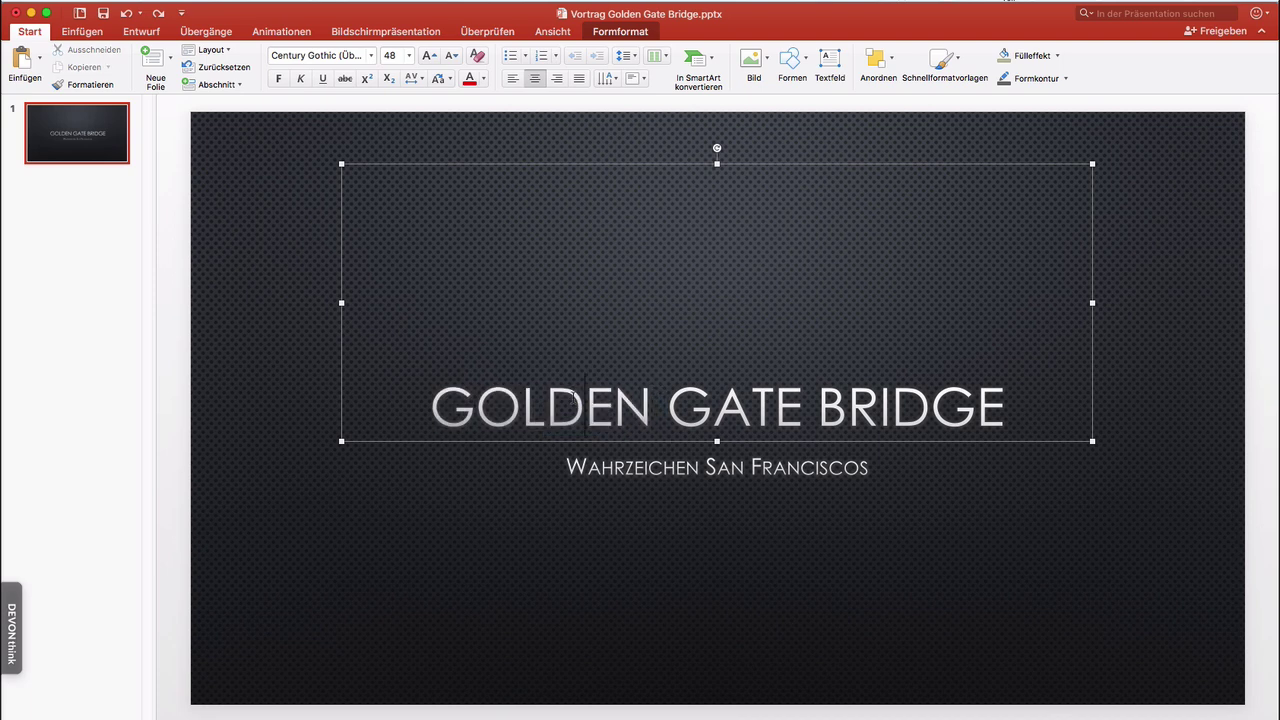
double_click(574, 396)
key(BackSpace)
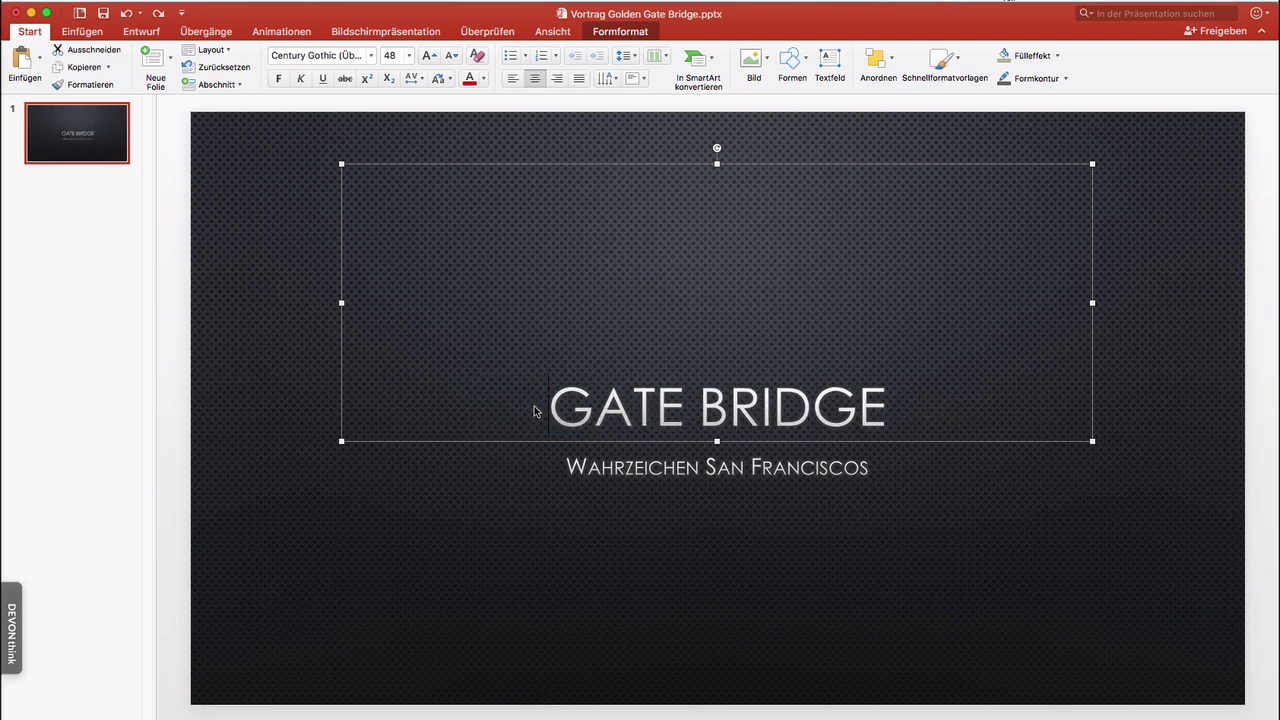
text(God)
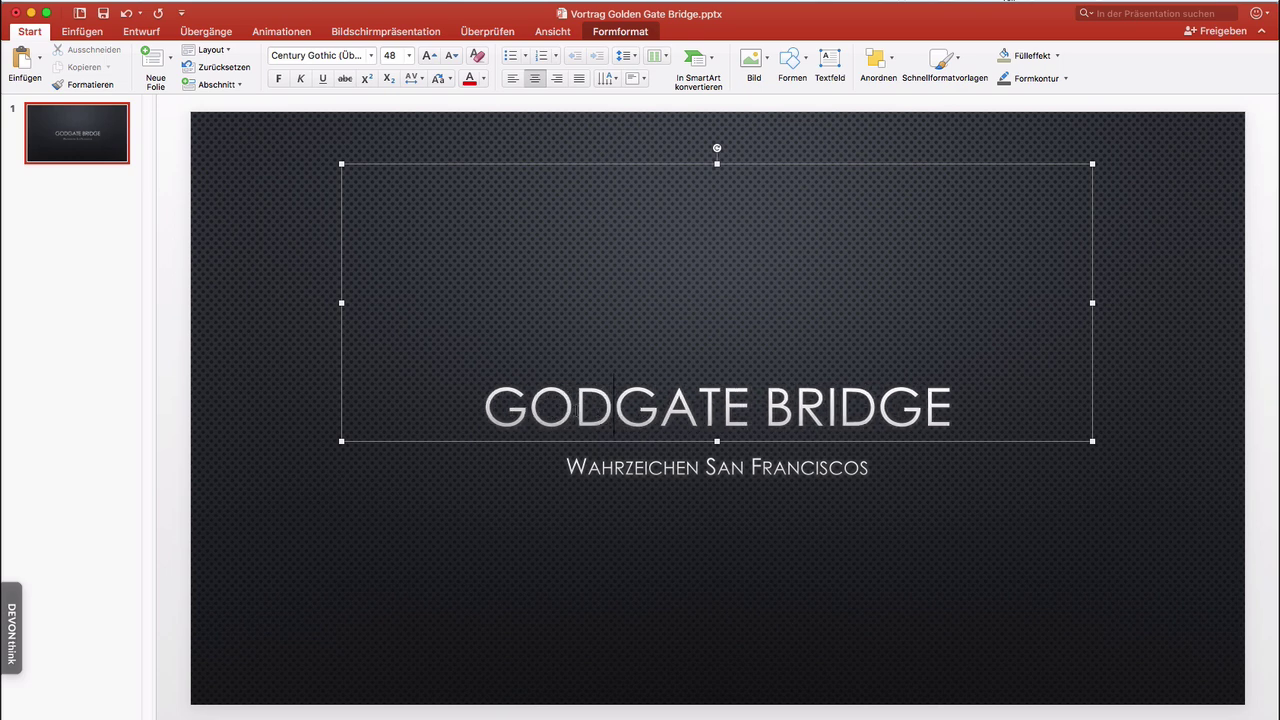
text(en)
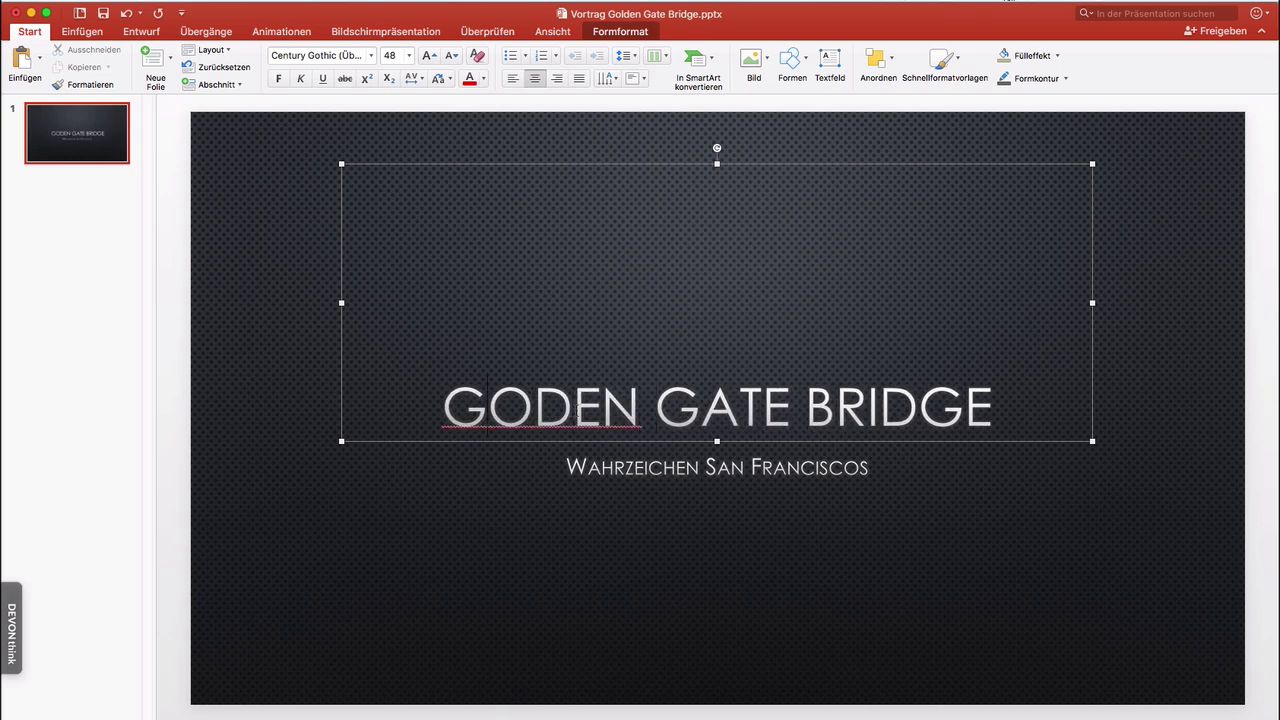
click(533, 407)
text(l)
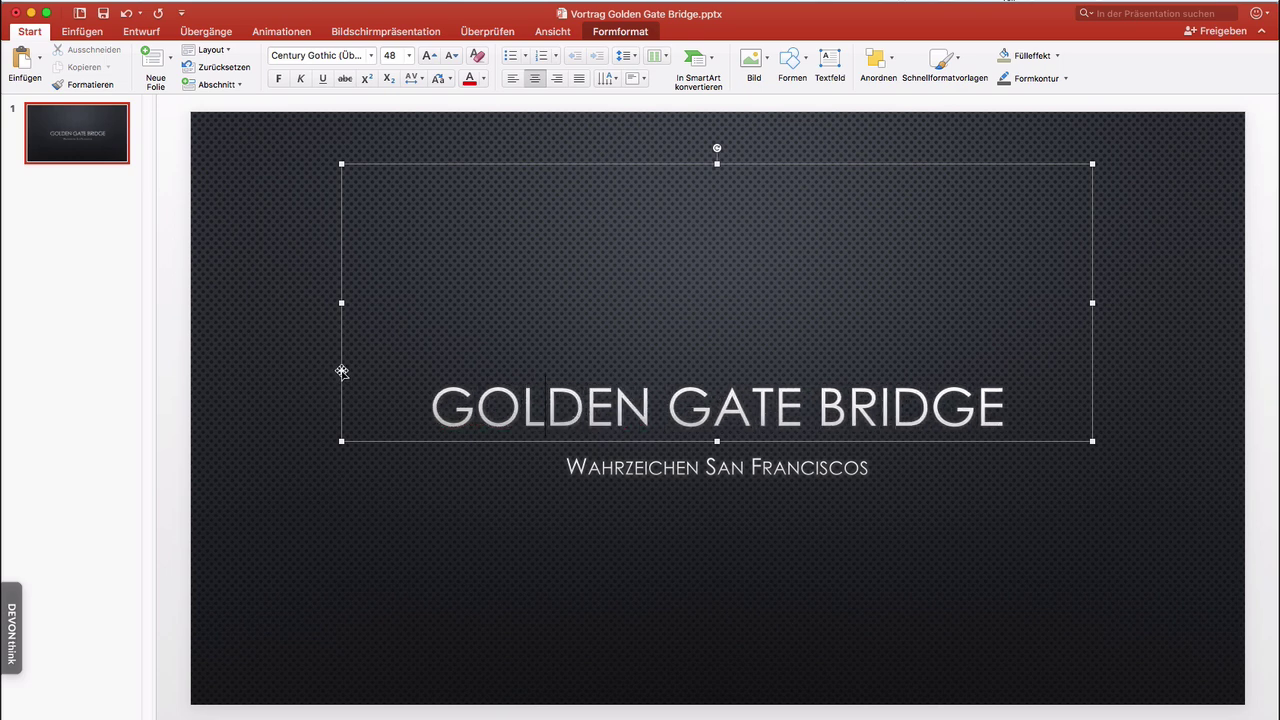
Step: Nudge the title box slightly left and down
click(341, 368)
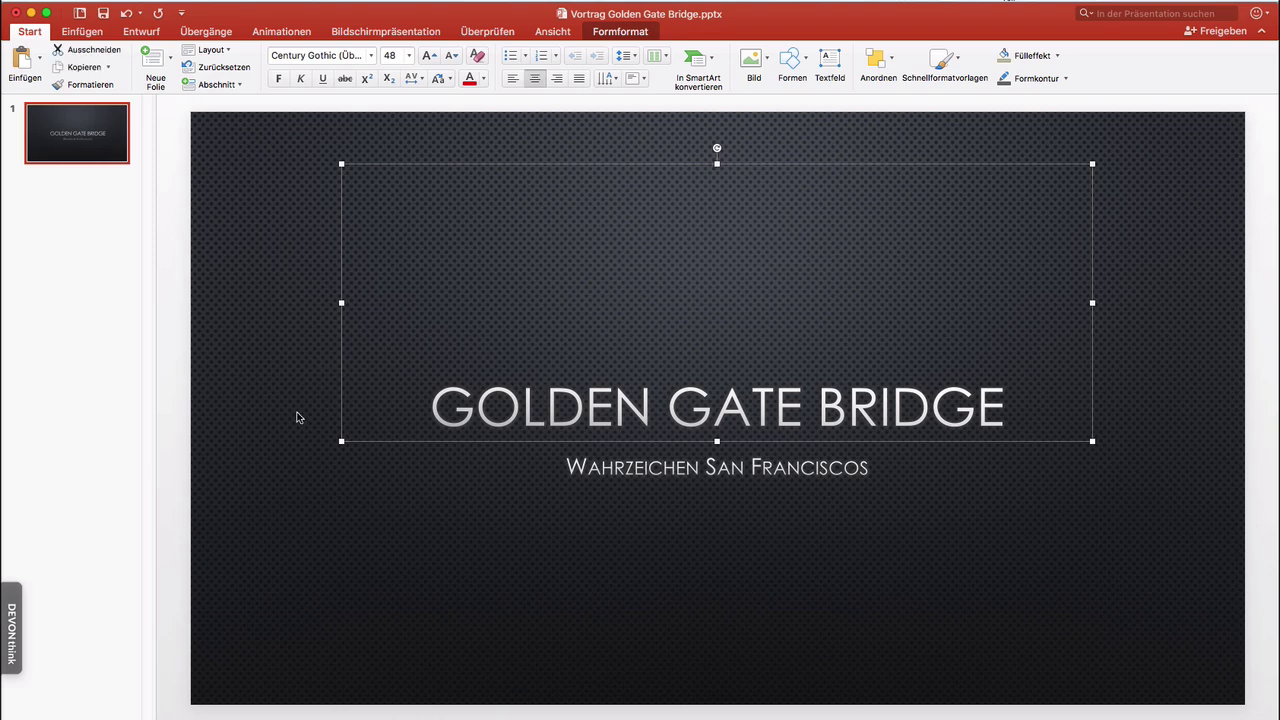
mouse_move(341, 378)
mouse_down()
mouse_move(296, 410)
mouse_move(414, 360)
mouse_move(340, 383)
mouse_up()
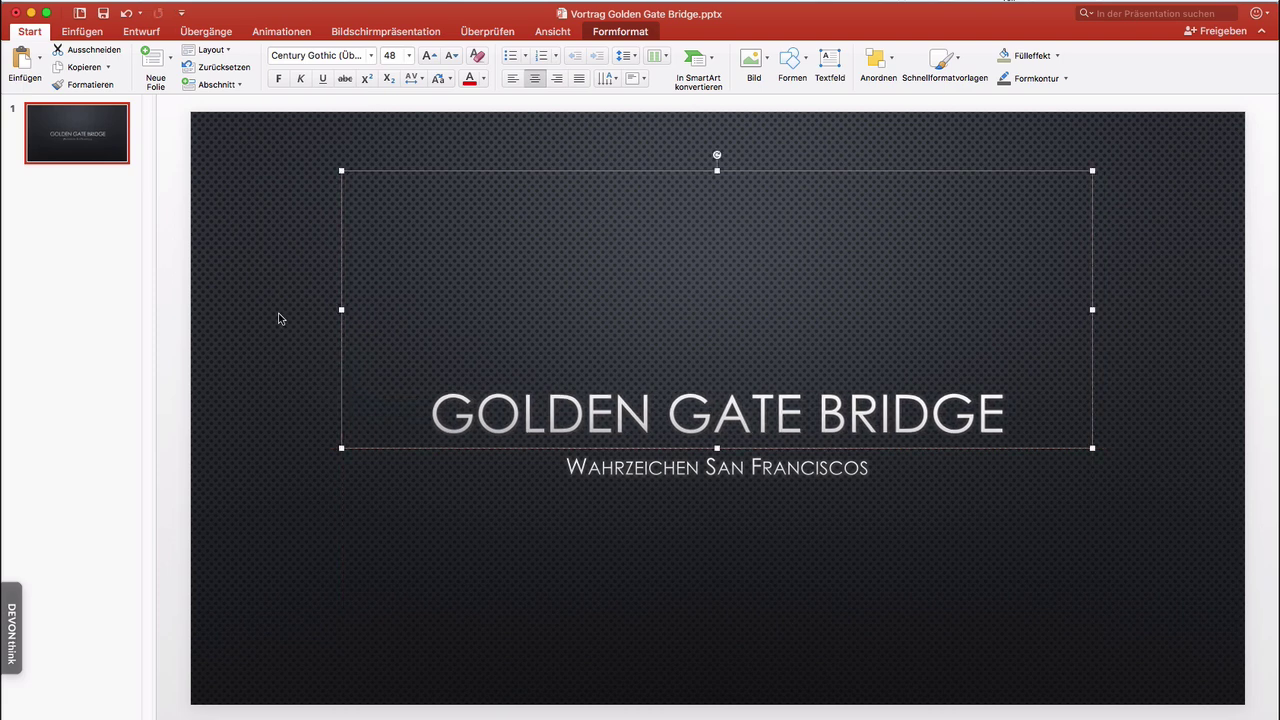
click(279, 318)
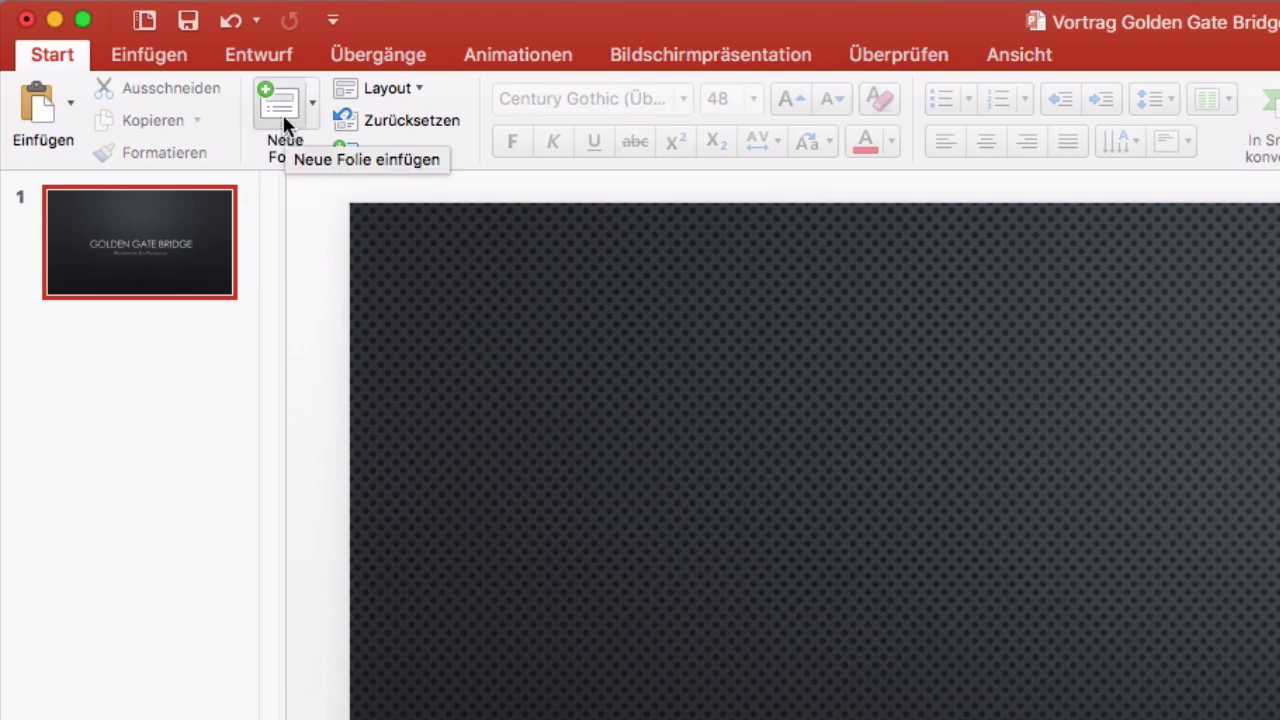
Step: Insert a second title-and-content slide titled 'ECKDATEN DER BRÜCKE'
click(283, 114)
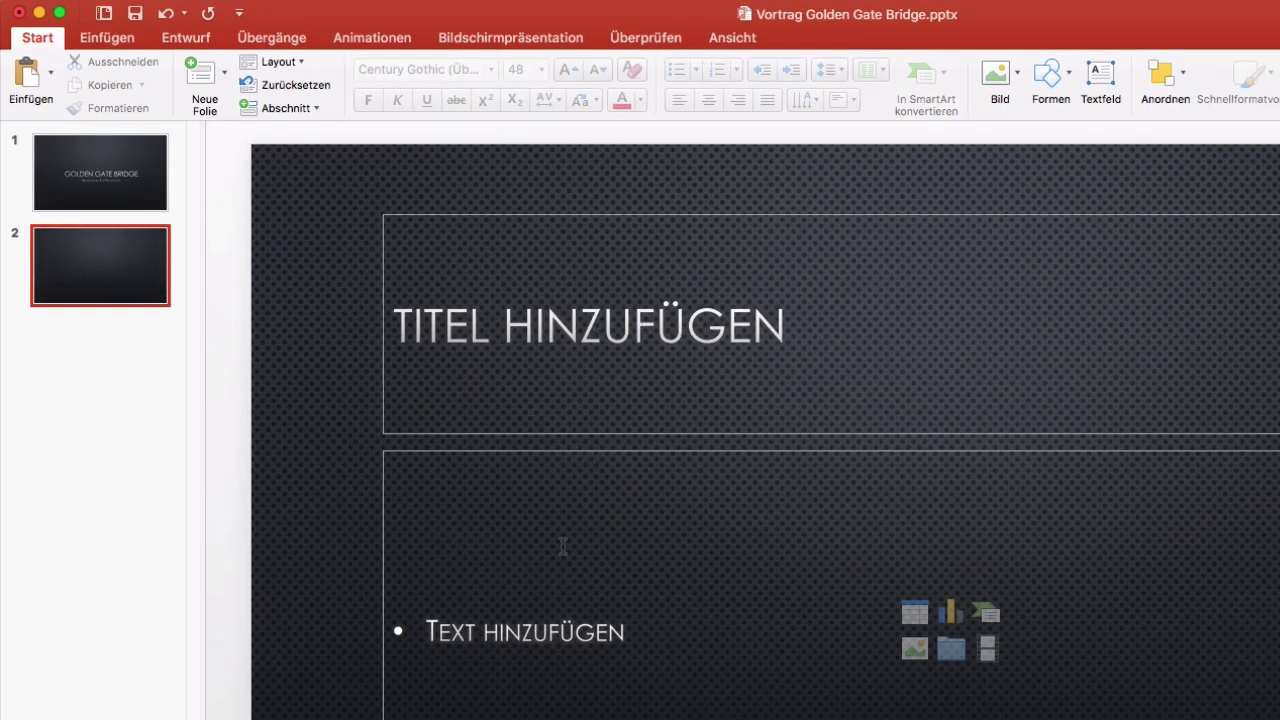
click(225, 76)
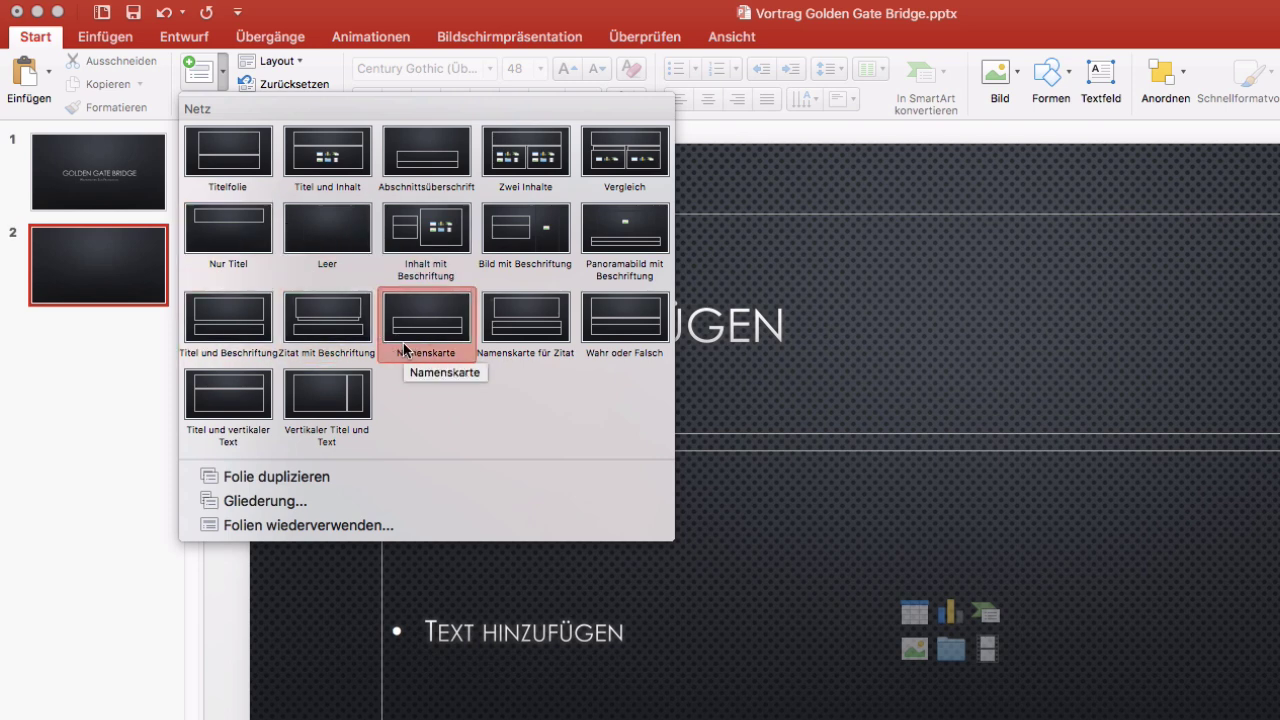
click(346, 605)
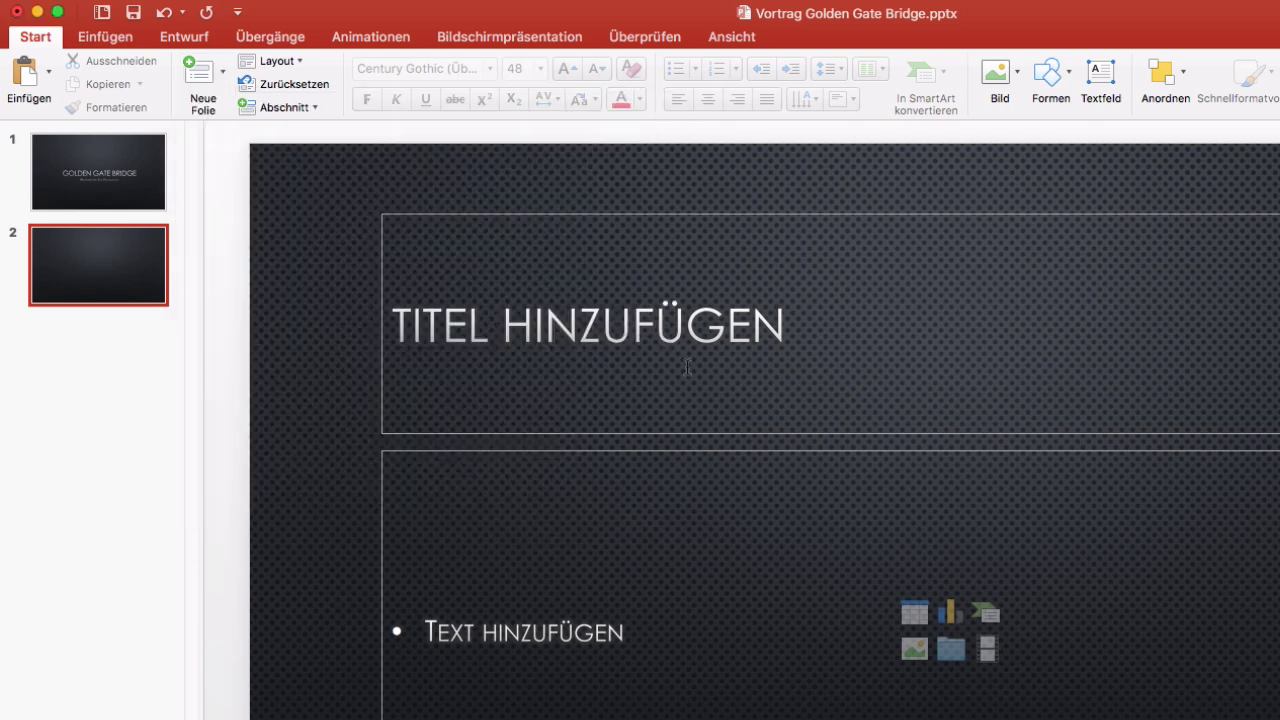
click(658, 337)
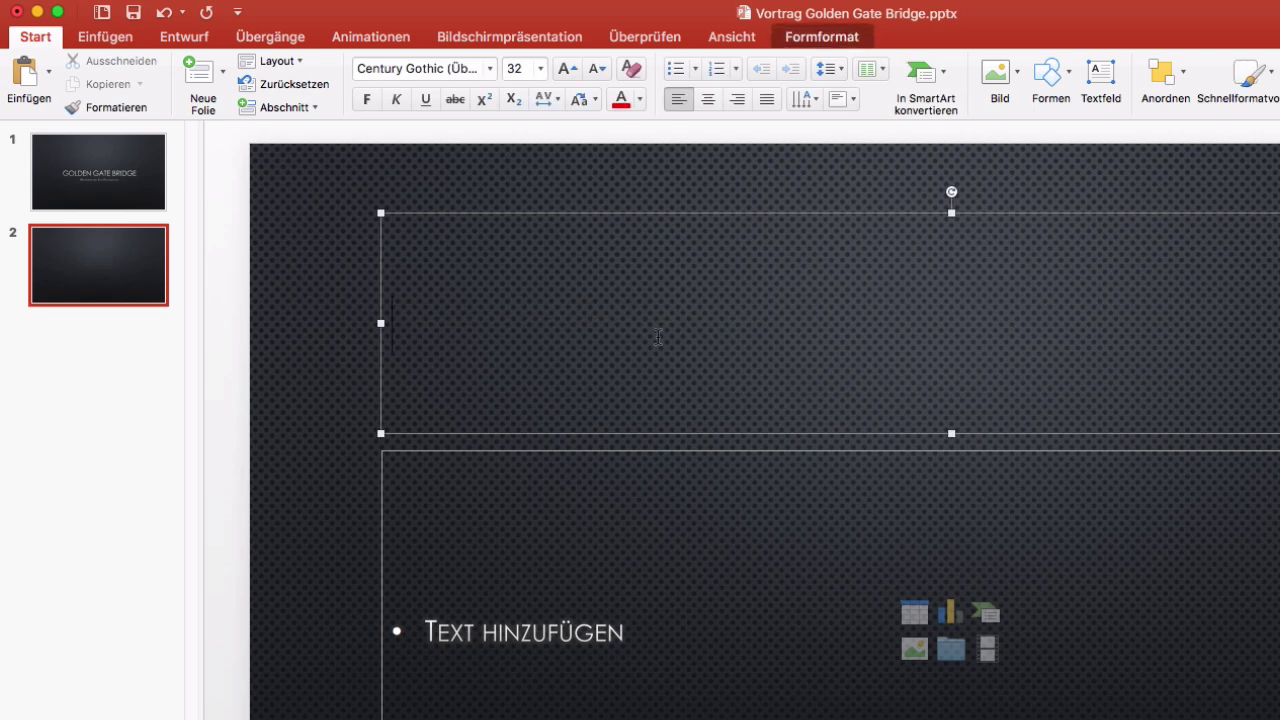
text(ECKDATEN D)
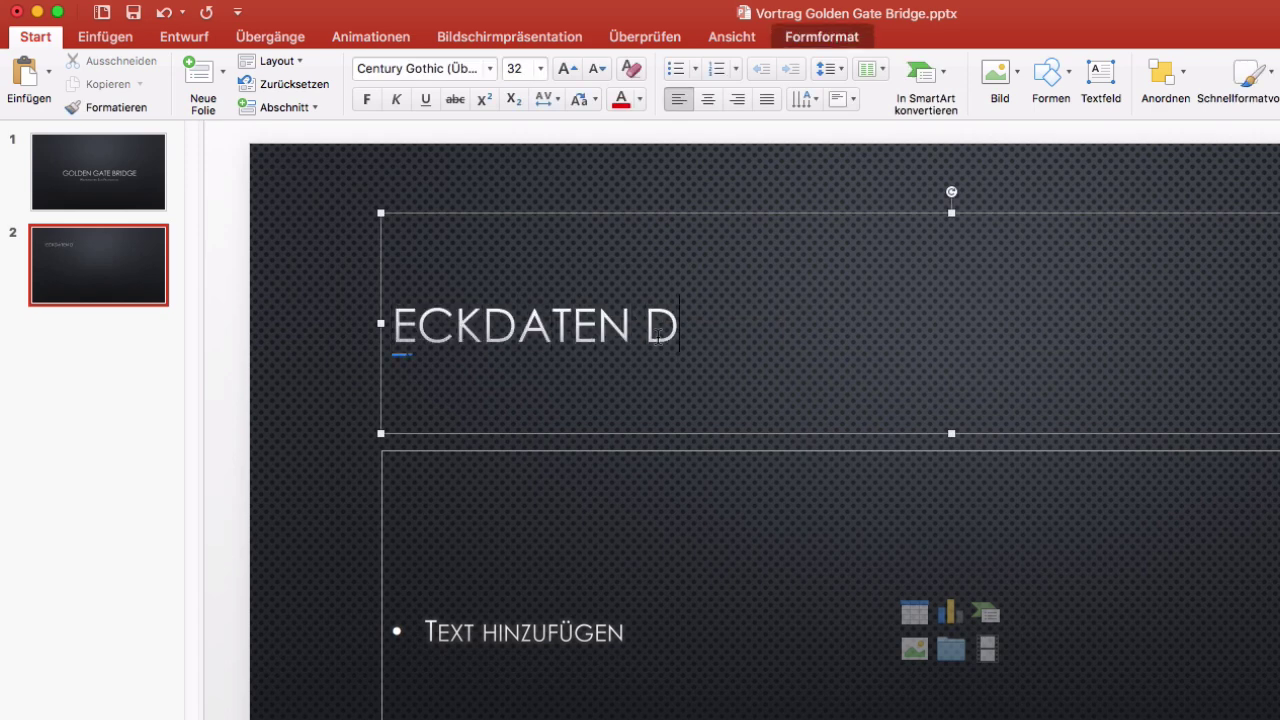
text(ER BRÜCKE)
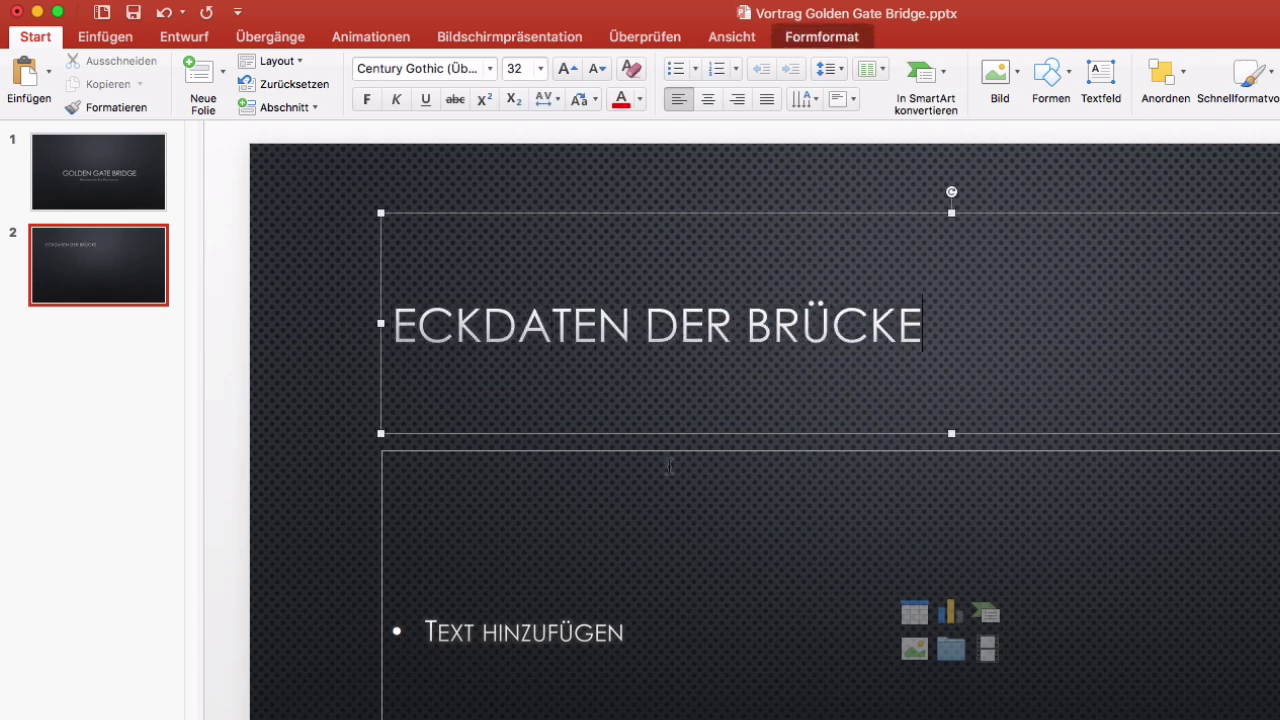
click(654, 602)
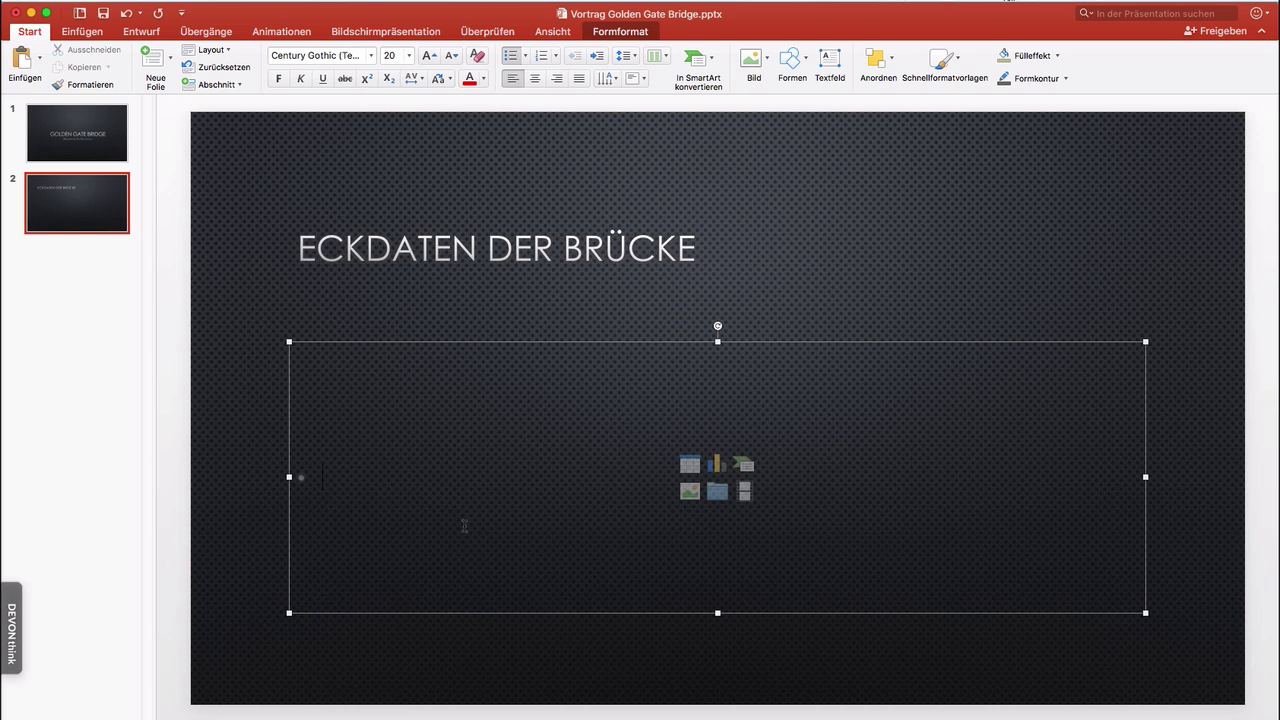
Step: Paste the seven bridge facts, Erbaut: 1933 – 1937 to Durchfahrtshöhe: 67 m bei Flut, into the body
text(Erbaut: 1933 – 1937 Planer: Joseph B. Strauss Länge: 2737 m Breite: 27 m Längste Stützweite: 1280 m Höhe: 227 m Durchfahrtshöhe: 67 m bei Flut)
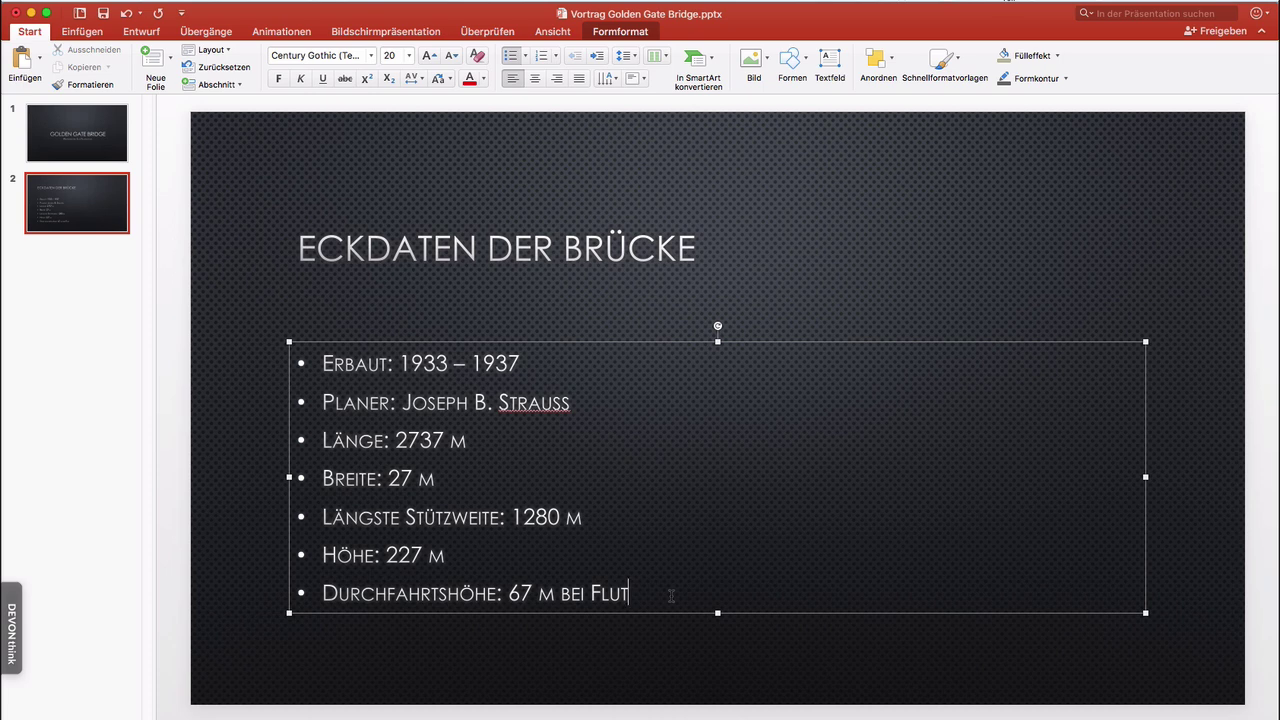
click(840, 300)
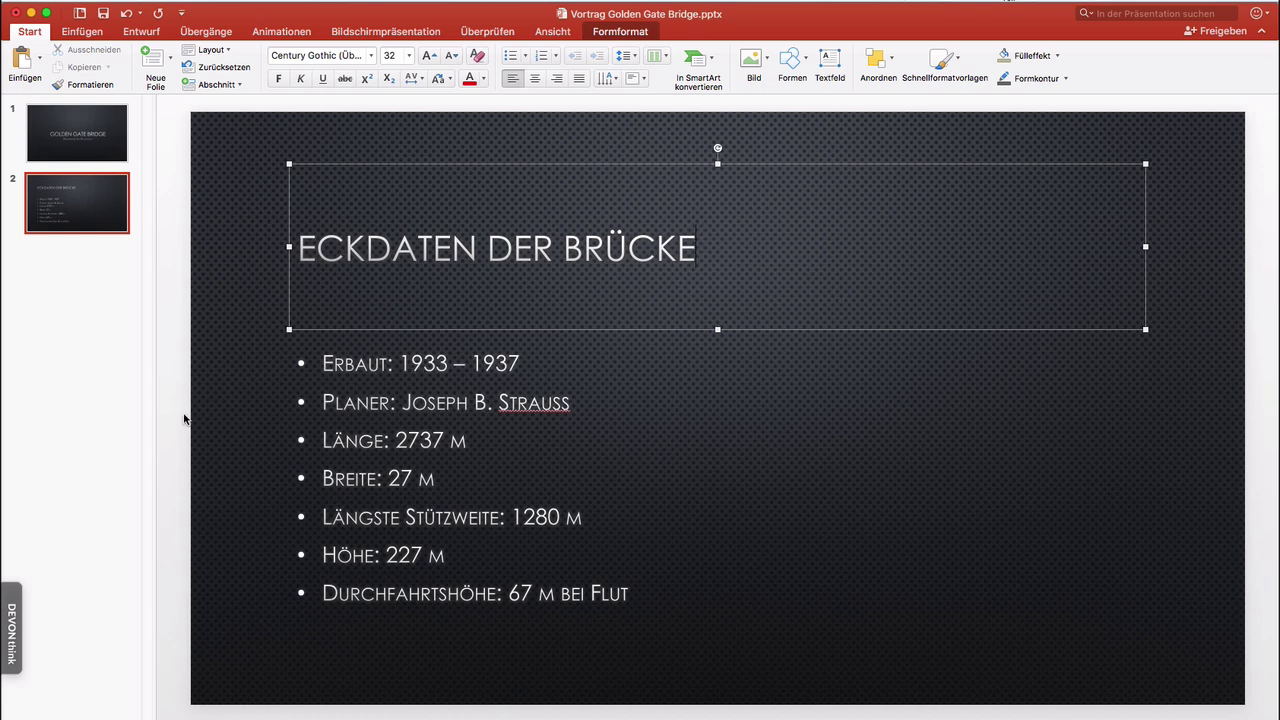
click(255, 437)
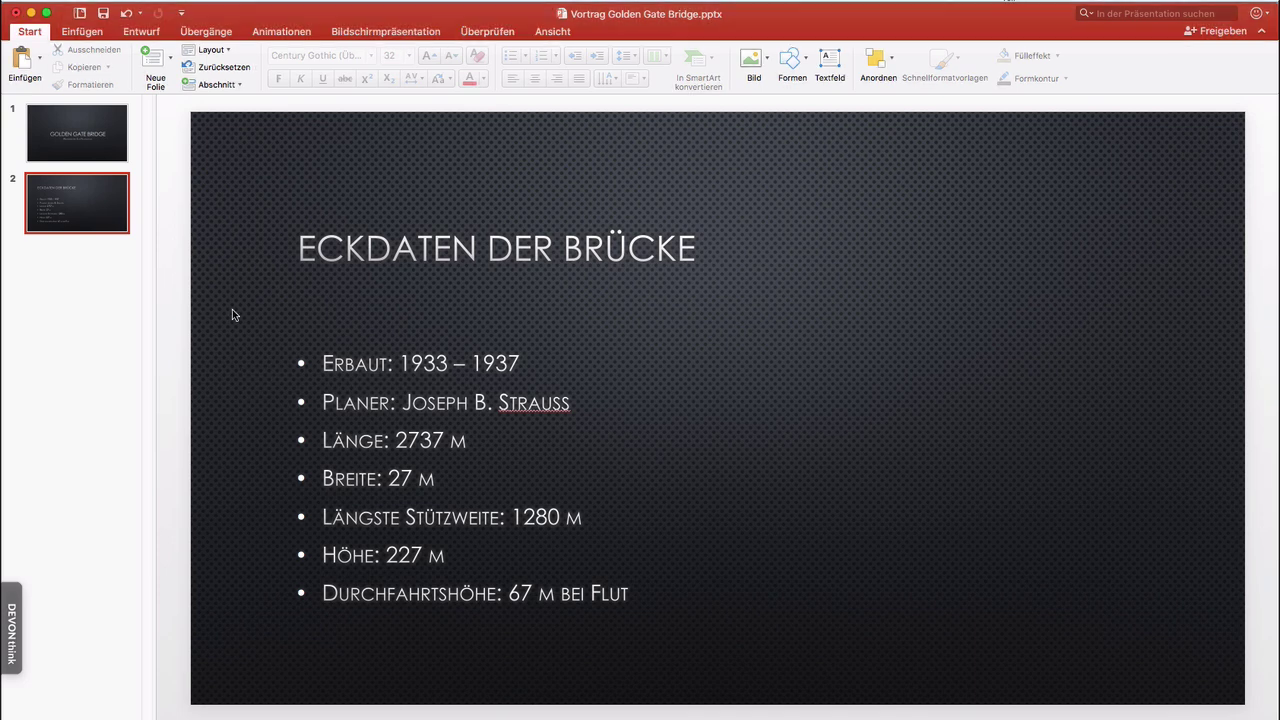
Step: Add a blank slide and insert the picture 1211px-Golden-Gate-Bridge.svg.png from the desktop
click(171, 60)
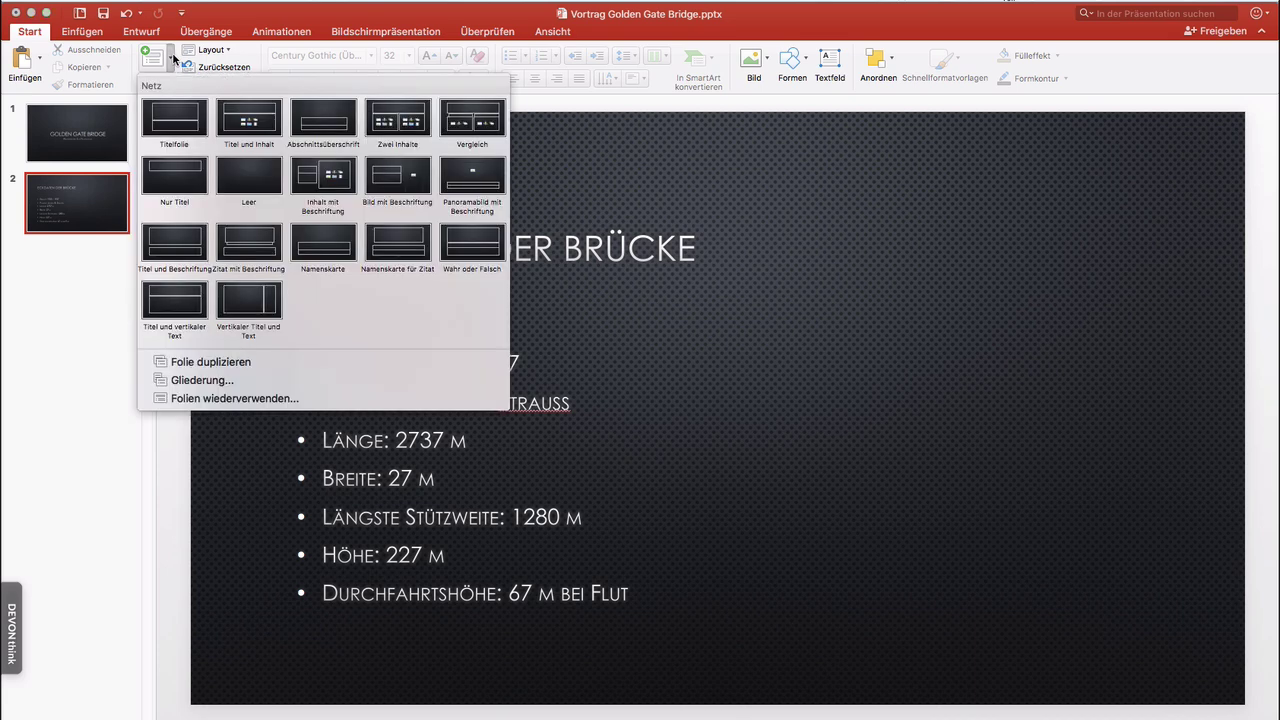
click(266, 184)
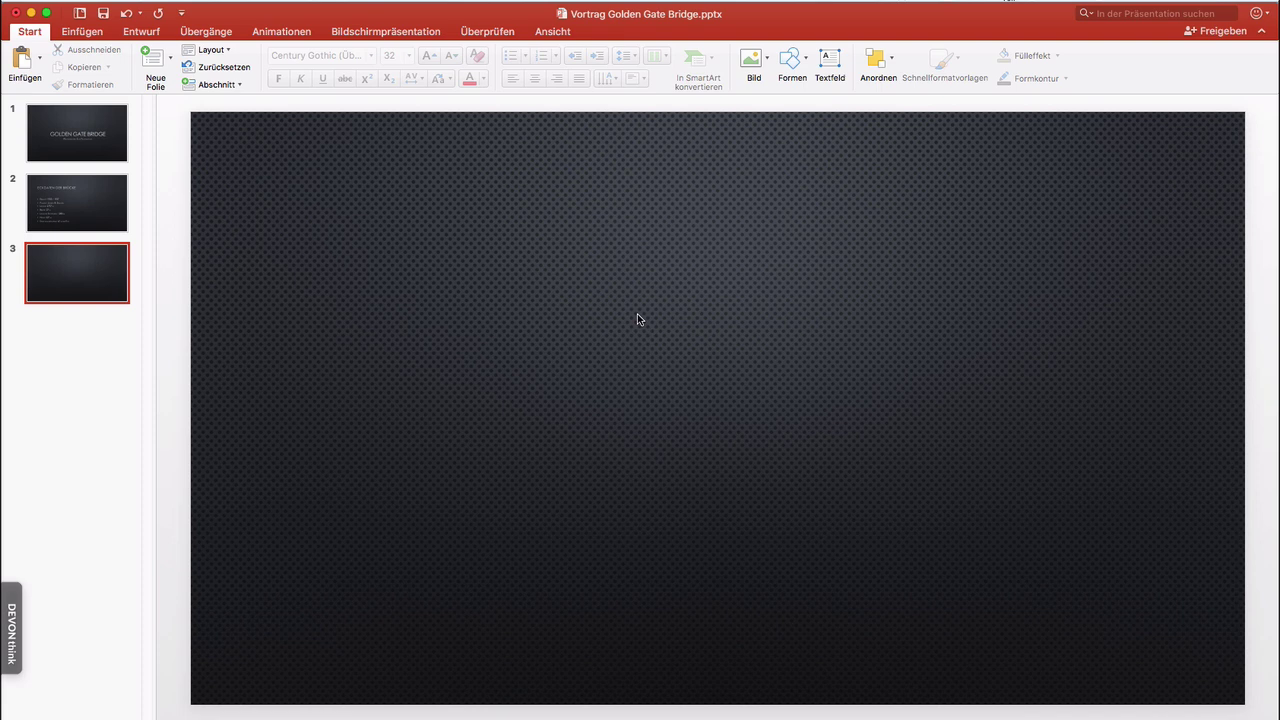
click(767, 60)
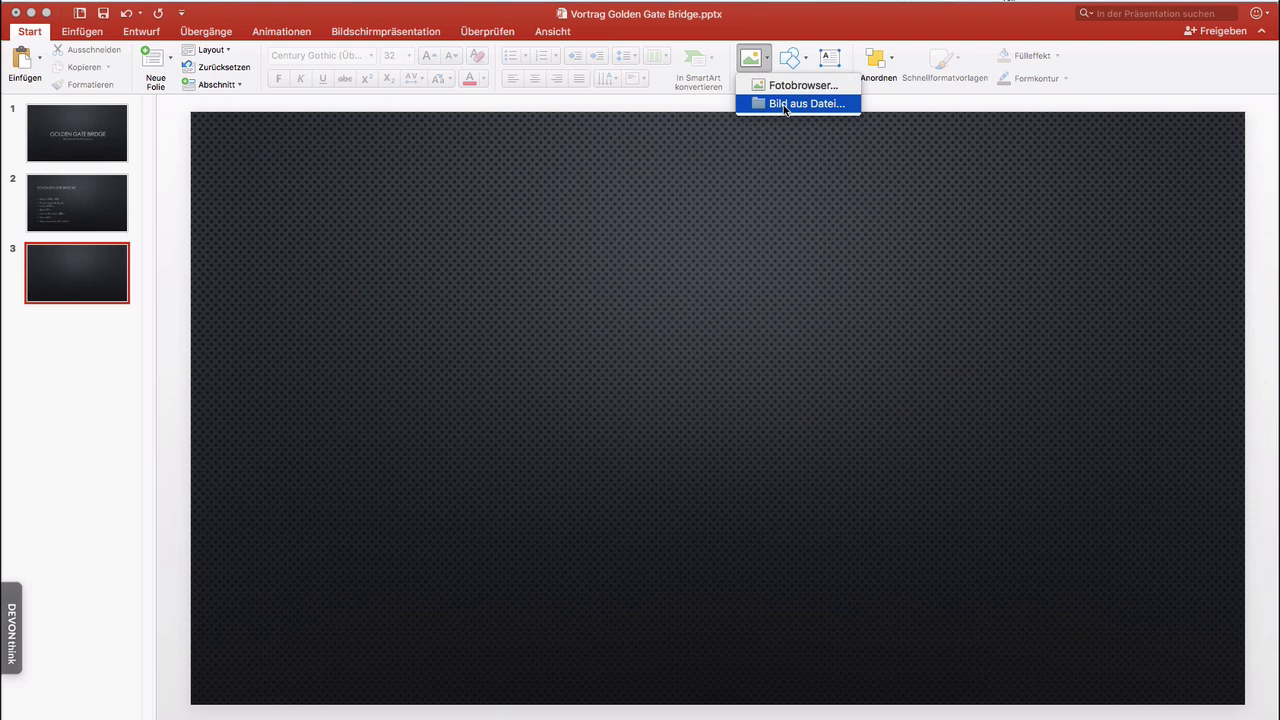
click(786, 104)
click(594, 180)
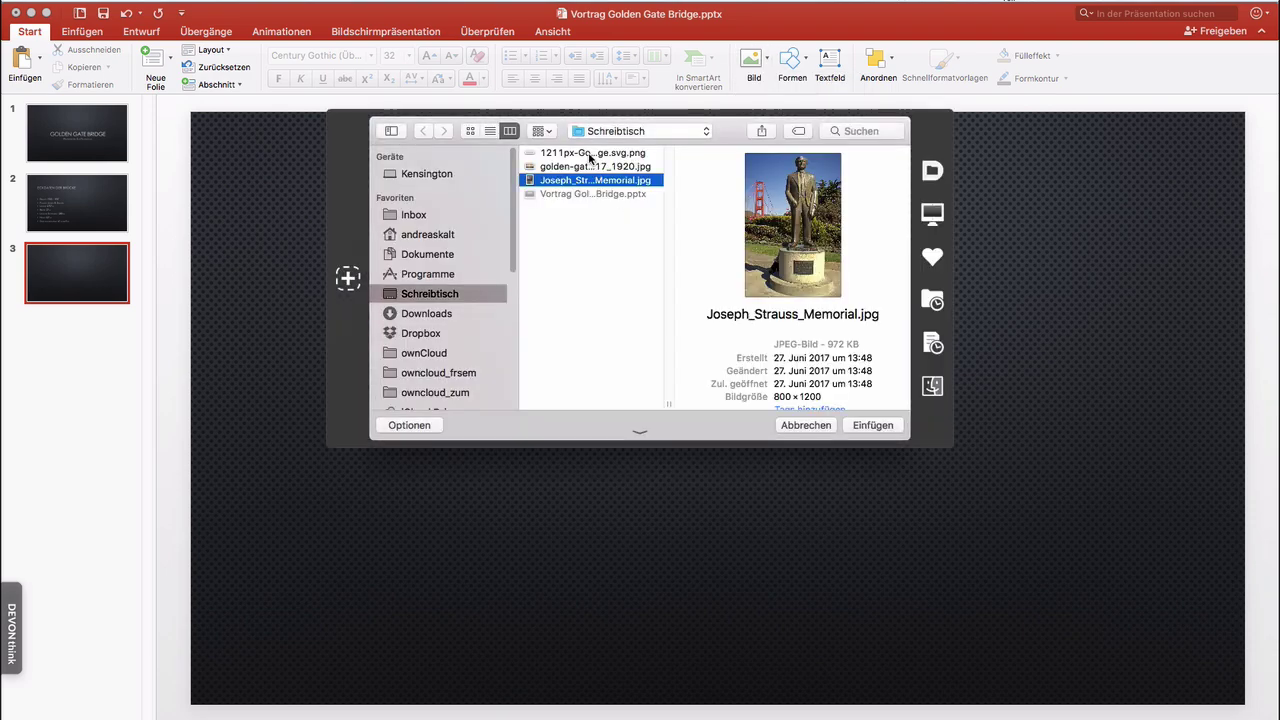
click(589, 155)
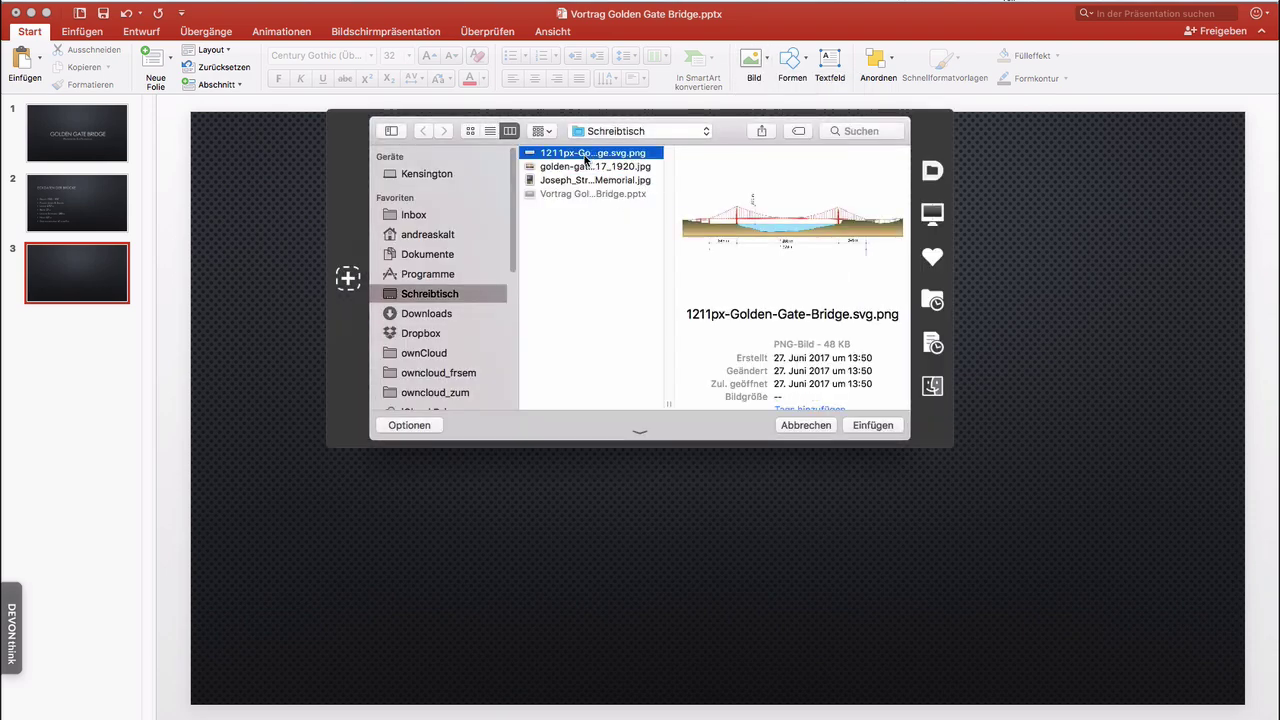
click(878, 427)
Step: Move the bridge diagram slightly right and up
click(678, 610)
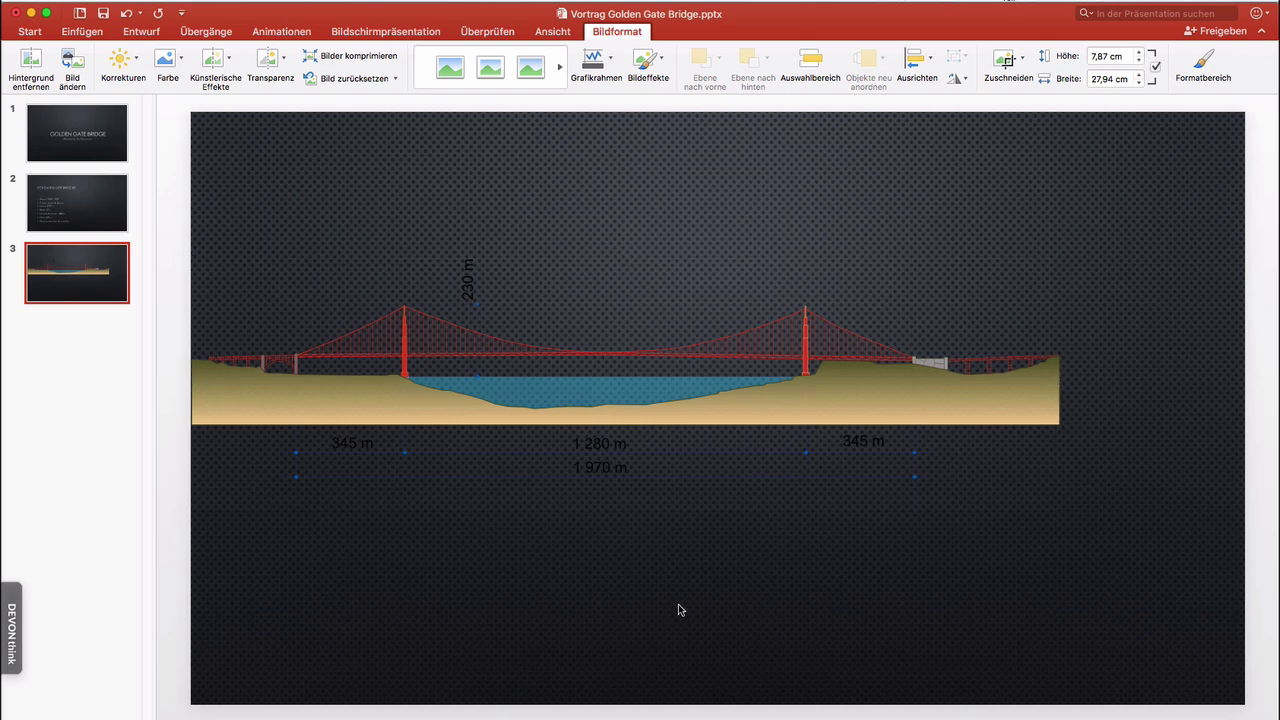
click(674, 429)
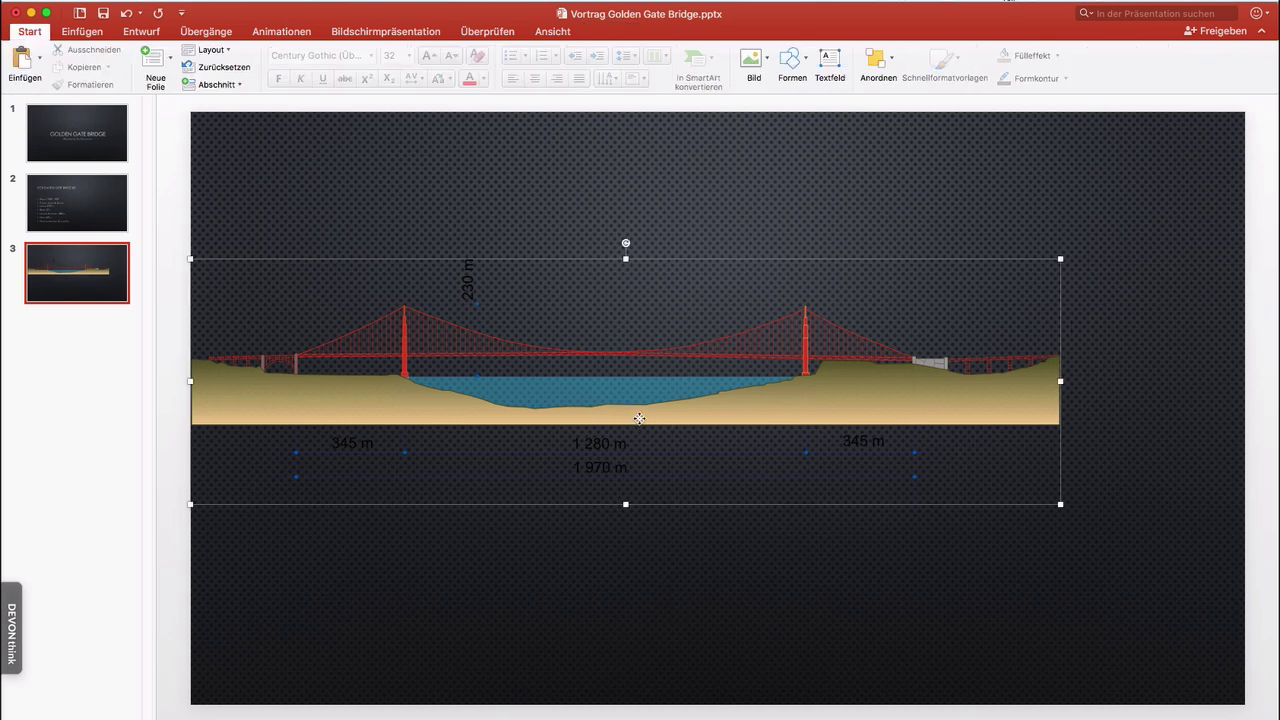
drag(638, 420, 681, 408)
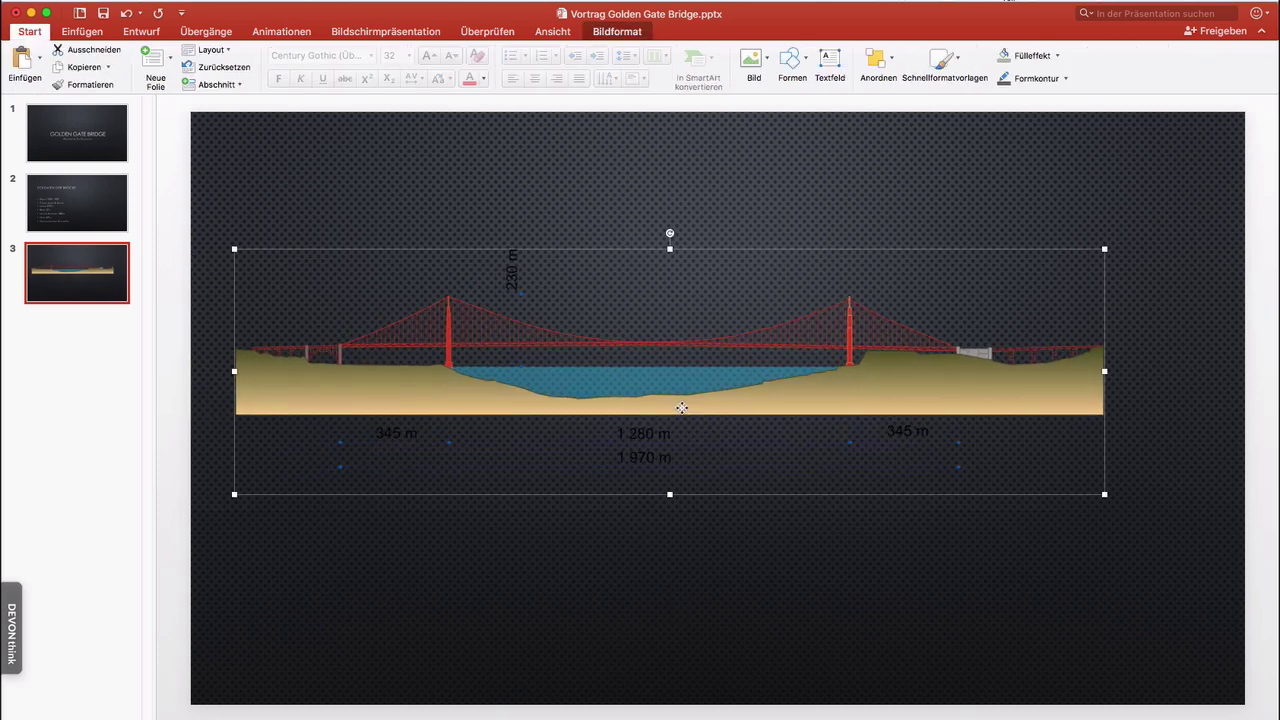
click(606, 547)
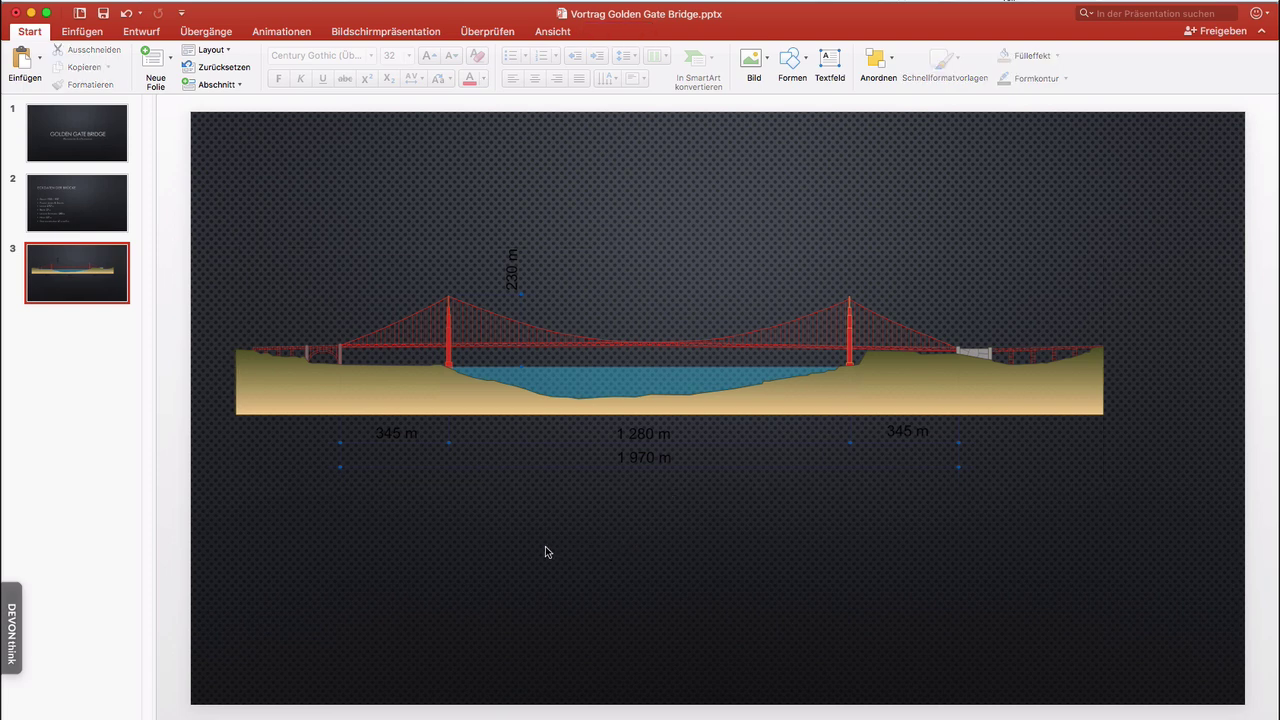
Step: Give slide 3 a solid white fill via Hintergrund formatieren
right_click(297, 214)
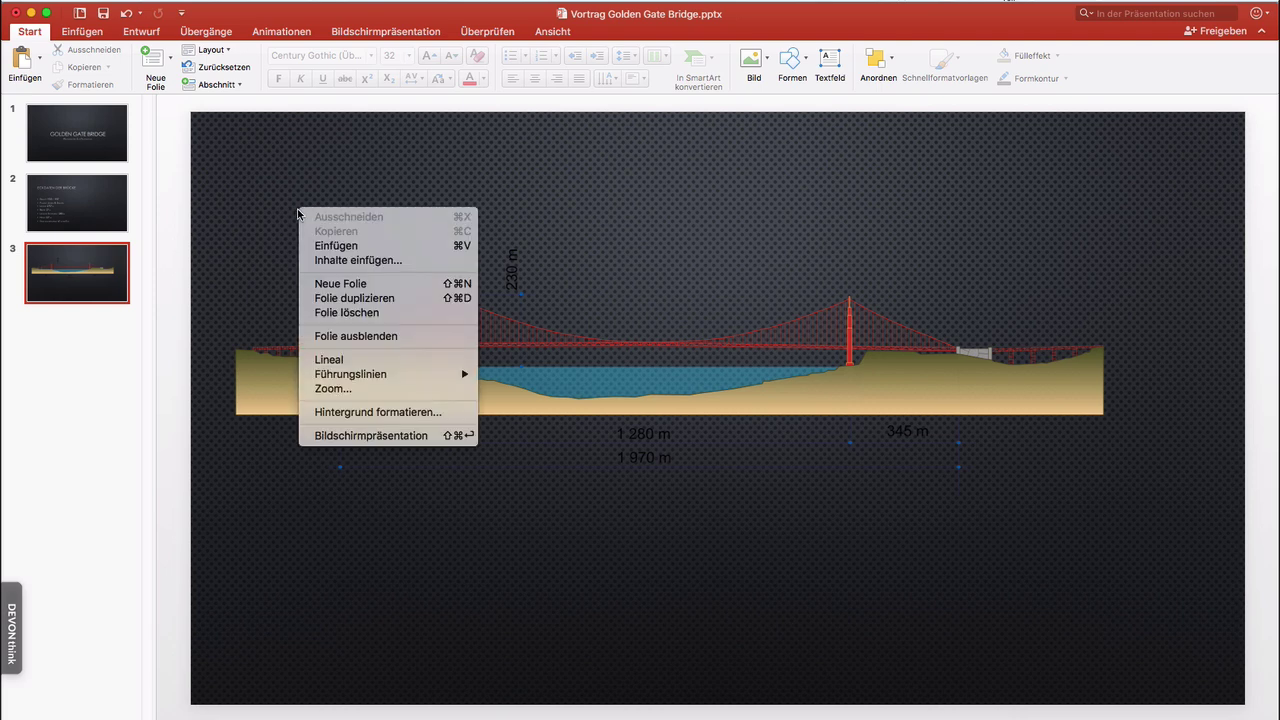
click(396, 414)
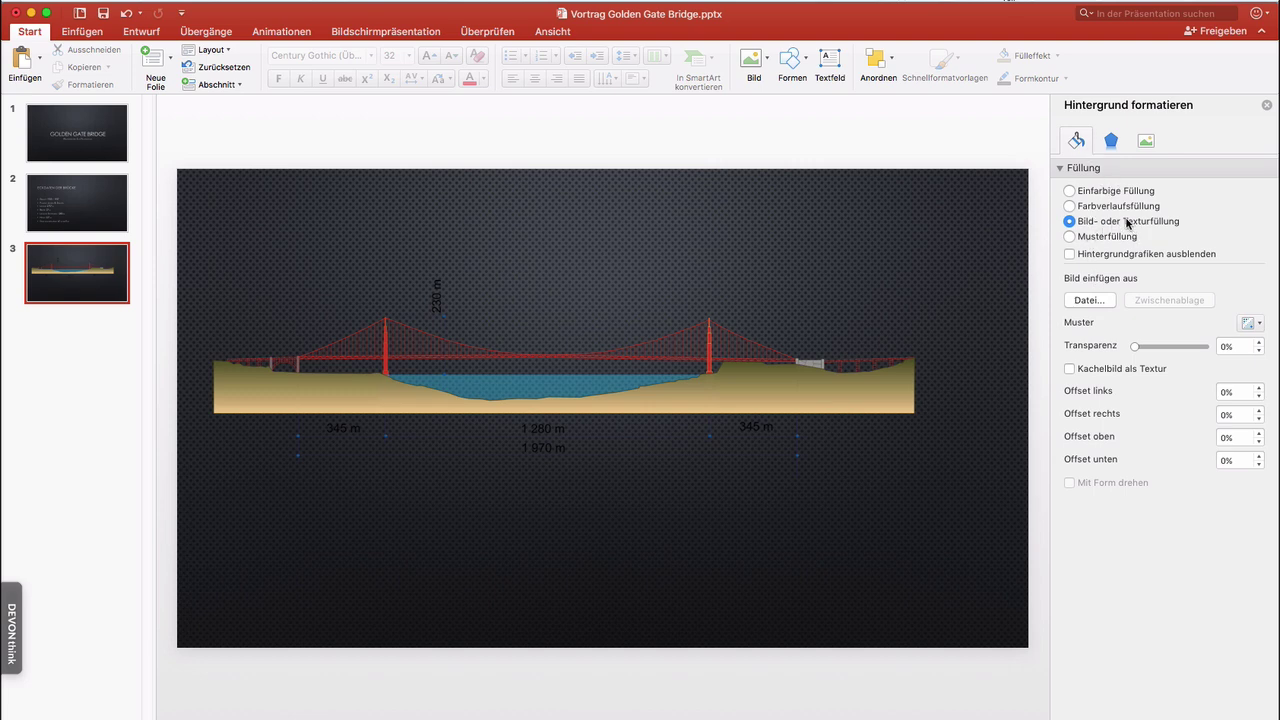
click(1097, 192)
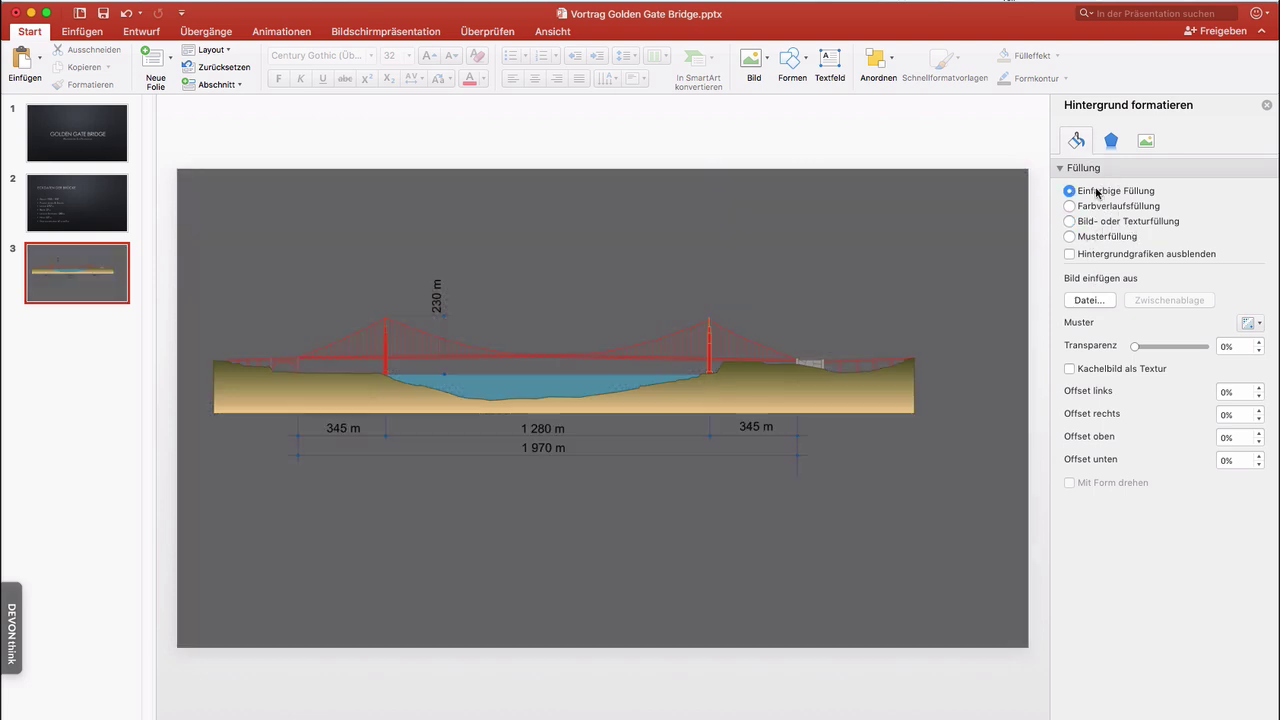
click(1258, 281)
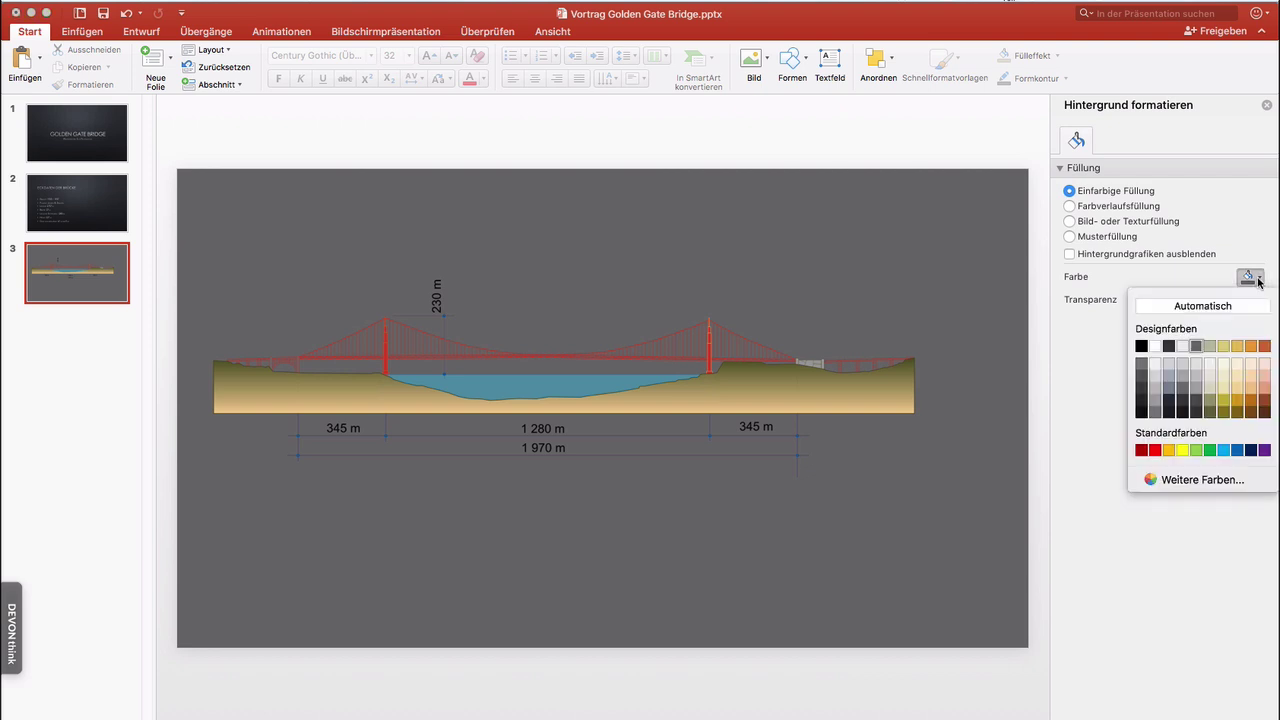
click(1156, 346)
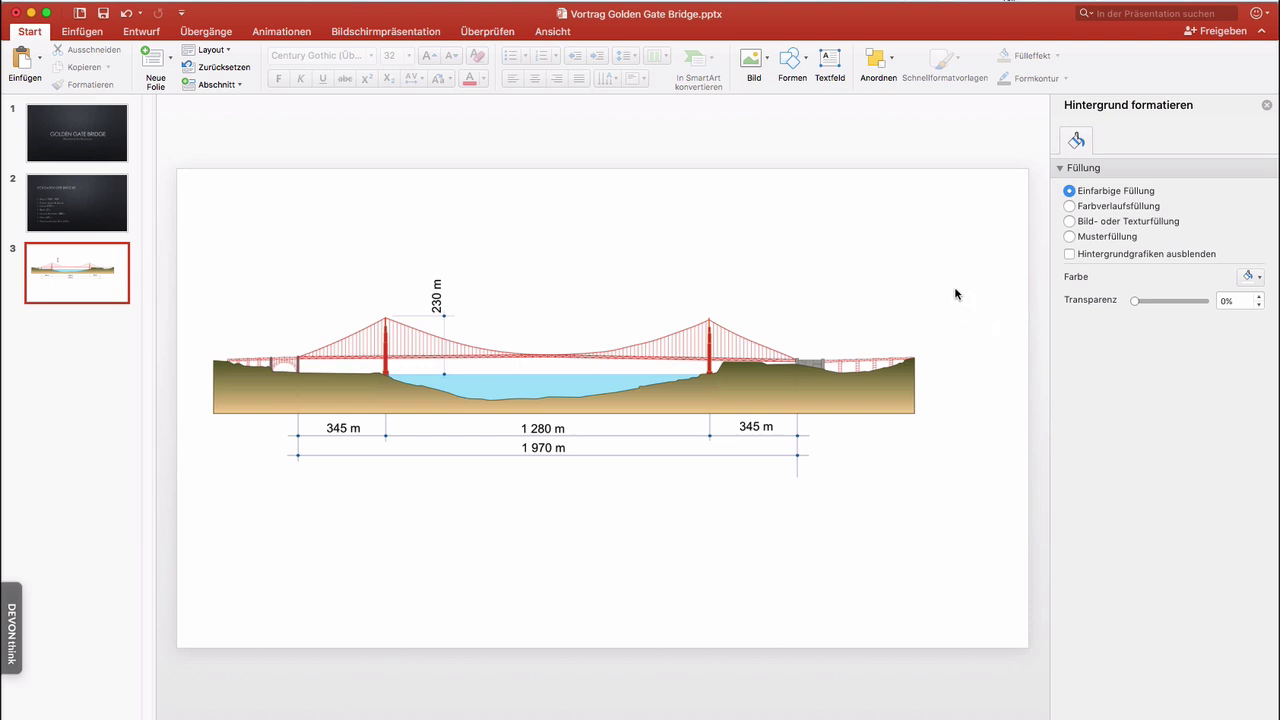
Step: Move the bridge diagram to the upper left and scale it proportionally to the full slide width
click(630, 392)
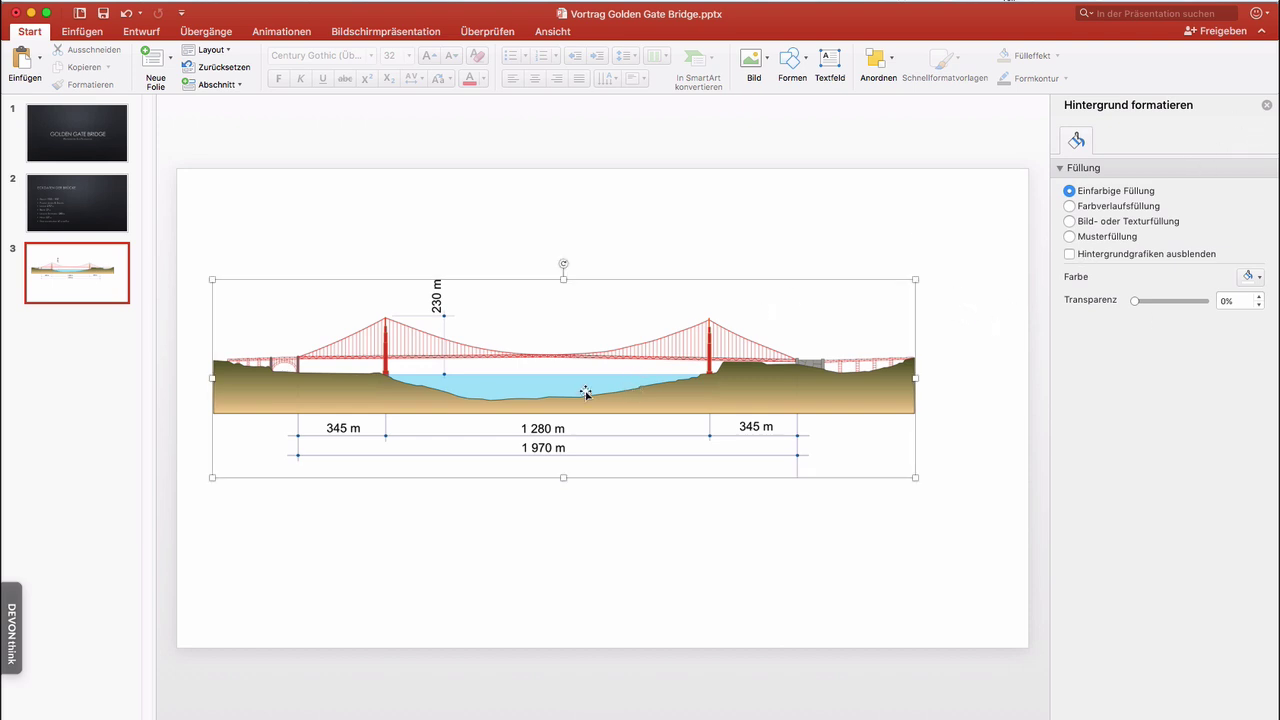
drag(585, 392, 493, 344)
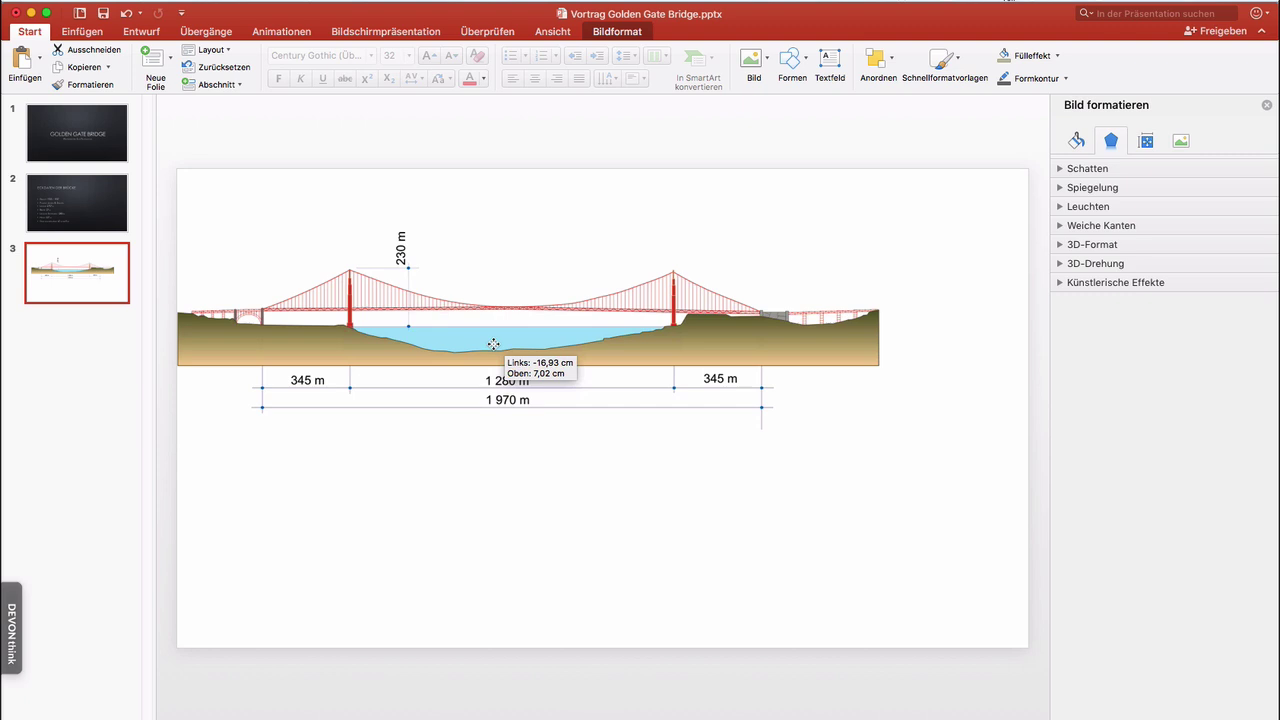
drag(878, 426, 941, 472)
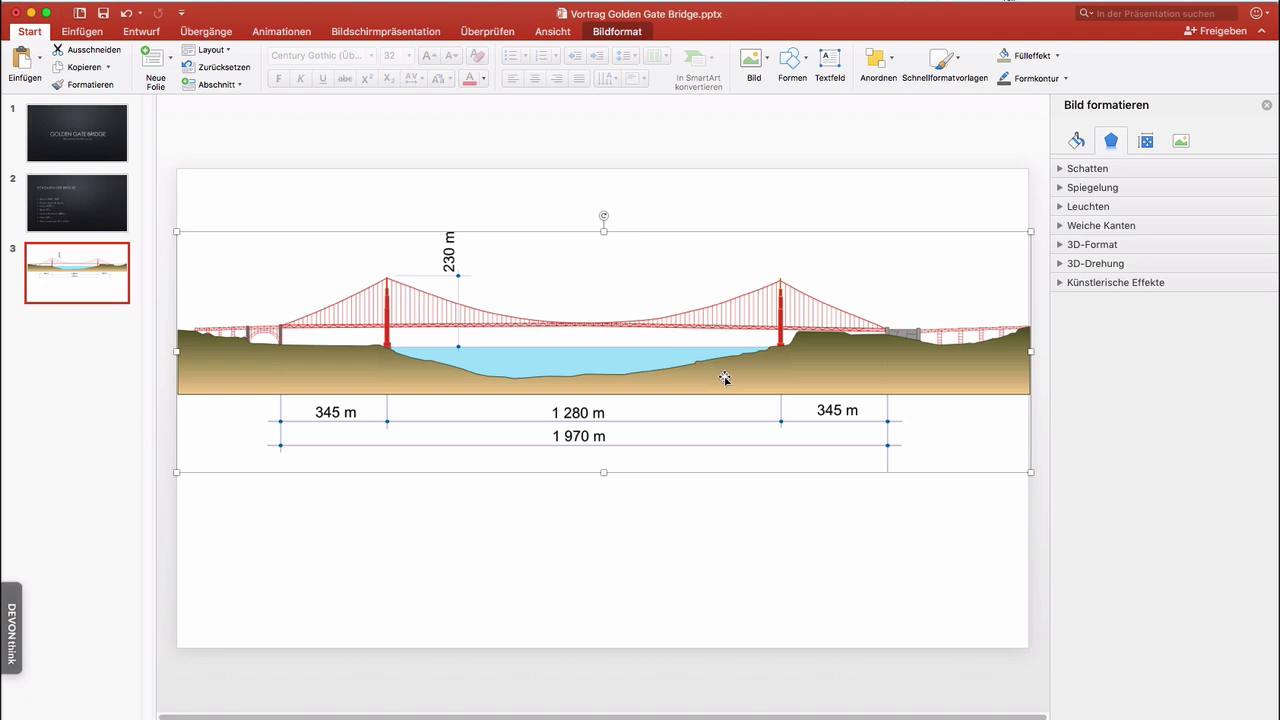
mouse_move(1027, 470)
mouse_down()
mouse_move(855, 446)
mouse_move(817, 420)
mouse_move(946, 523)
mouse_move(749, 380)
mouse_move(794, 417)
mouse_move(783, 427)
mouse_move(737, 374)
mouse_move(660, 349)
mouse_move(864, 515)
mouse_move(753, 427)
mouse_move(785, 457)
mouse_up()
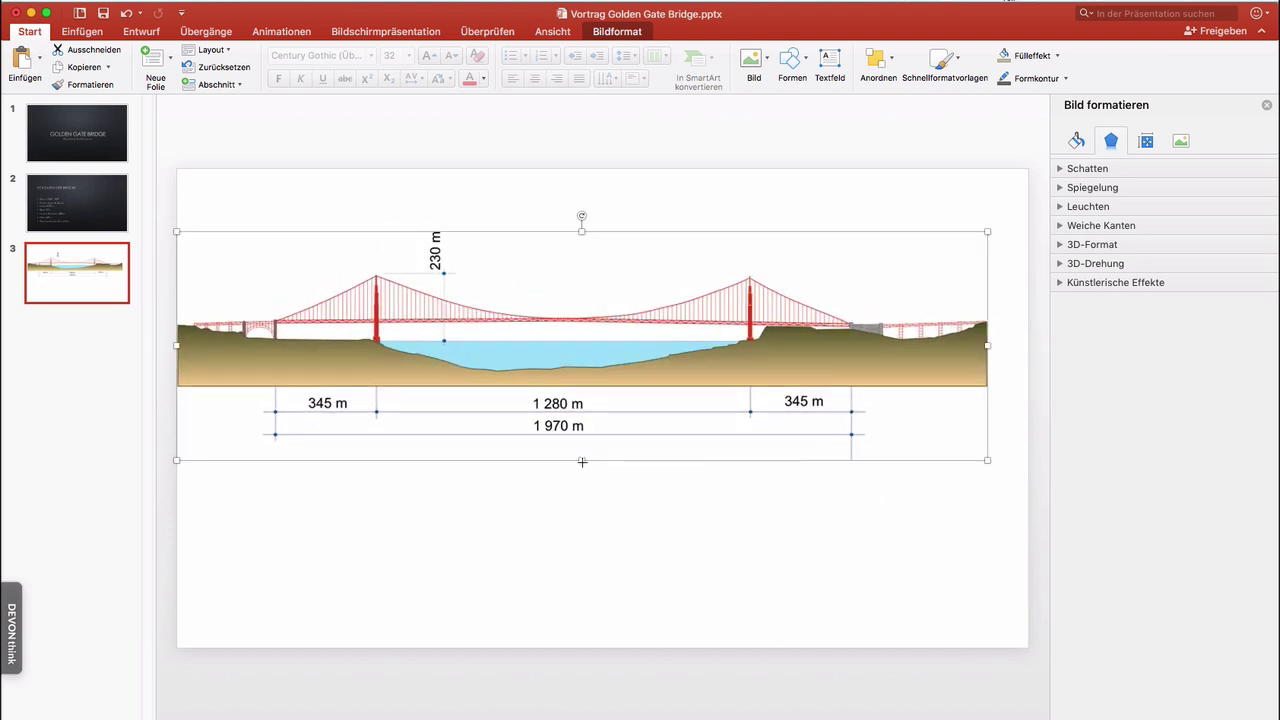
mouse_move(582, 461)
mouse_down()
mouse_move(590, 540)
mouse_move(594, 429)
mouse_move(604, 501)
mouse_up()
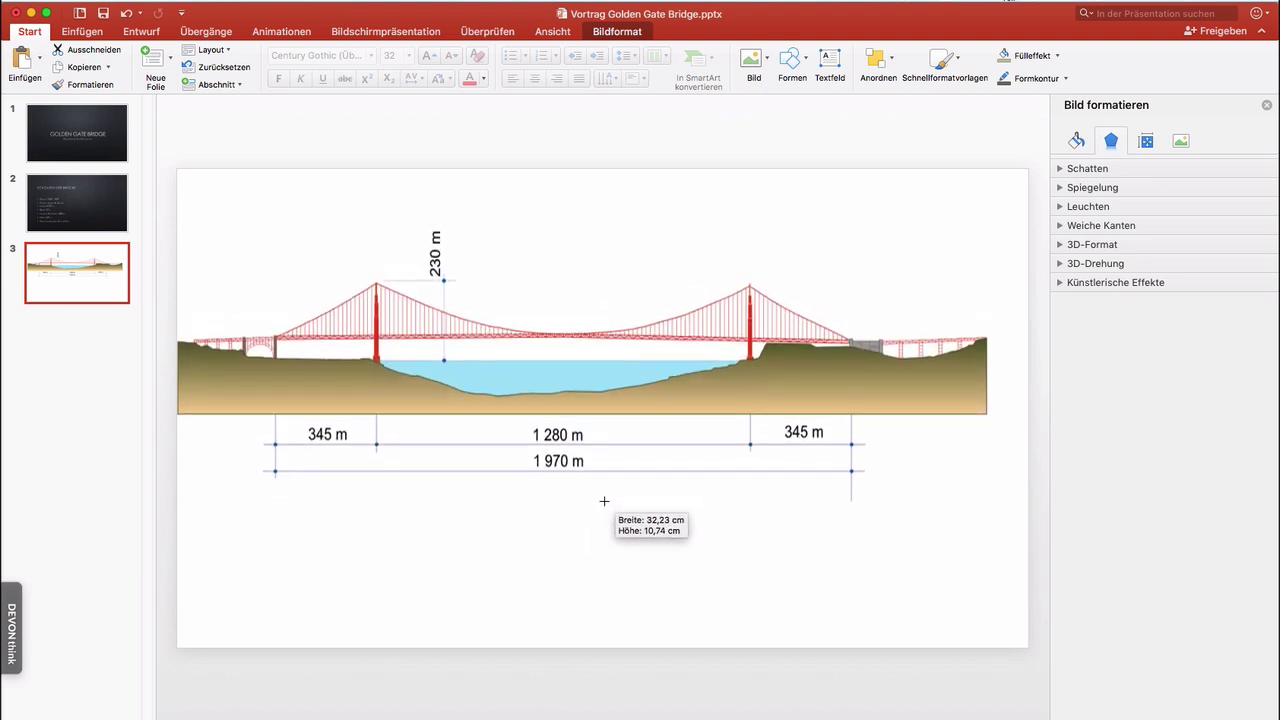
click(127, 14)
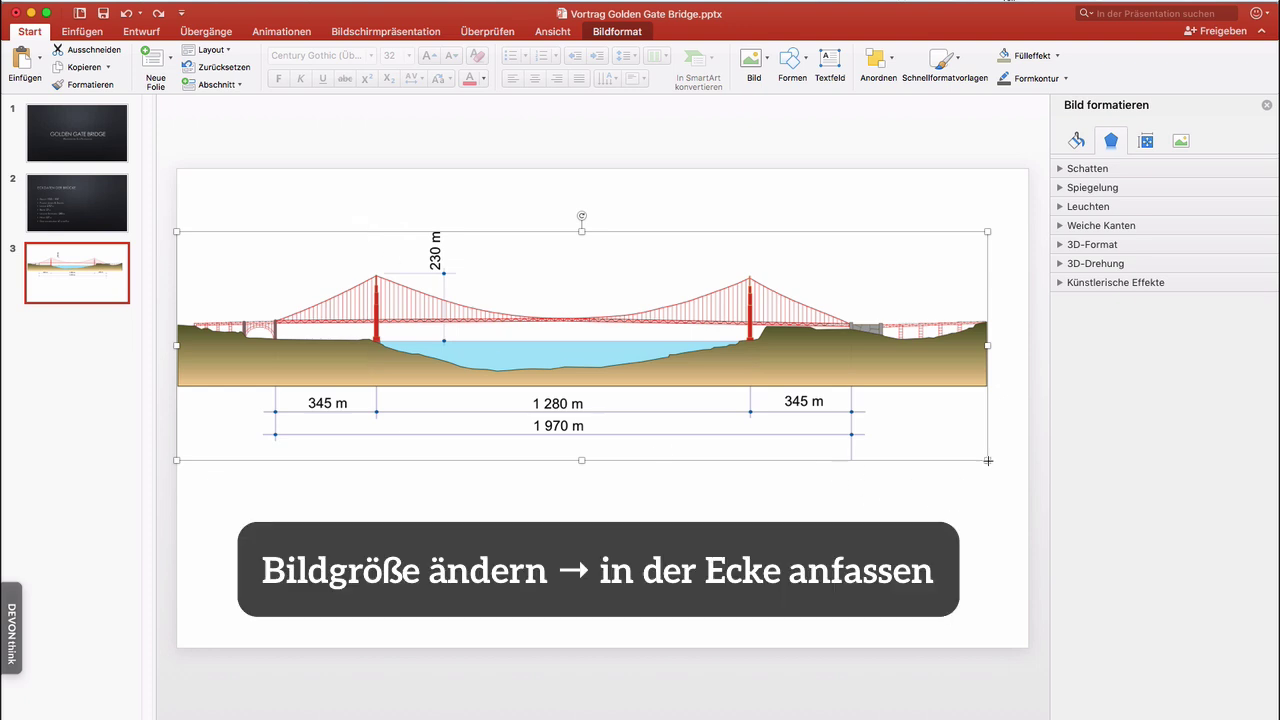
drag(988, 460, 966, 471)
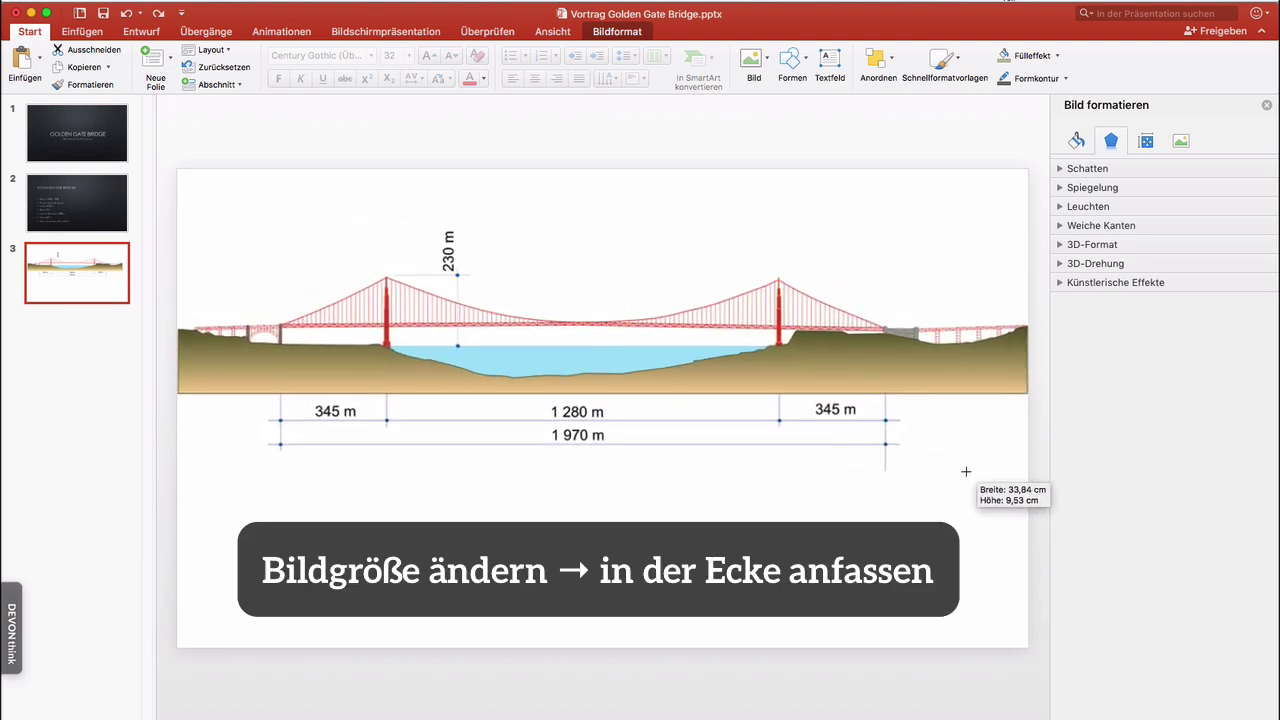
drag(966, 471, 966, 471)
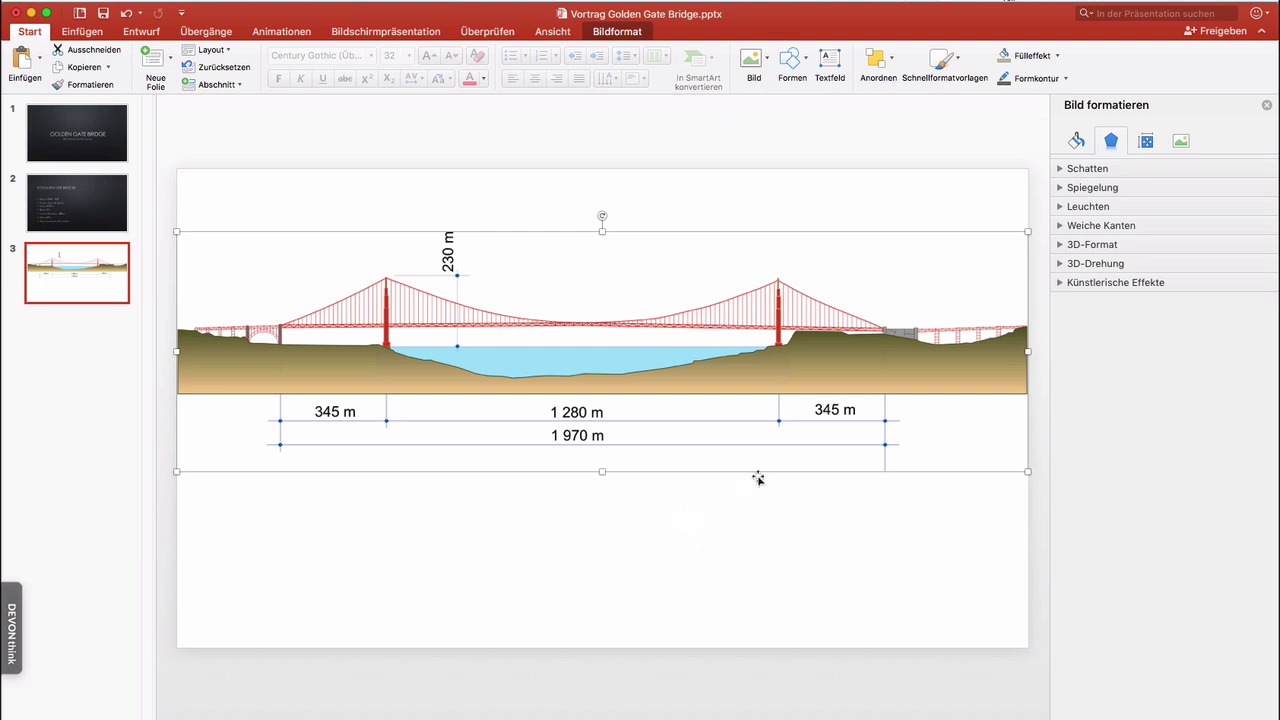
click(743, 533)
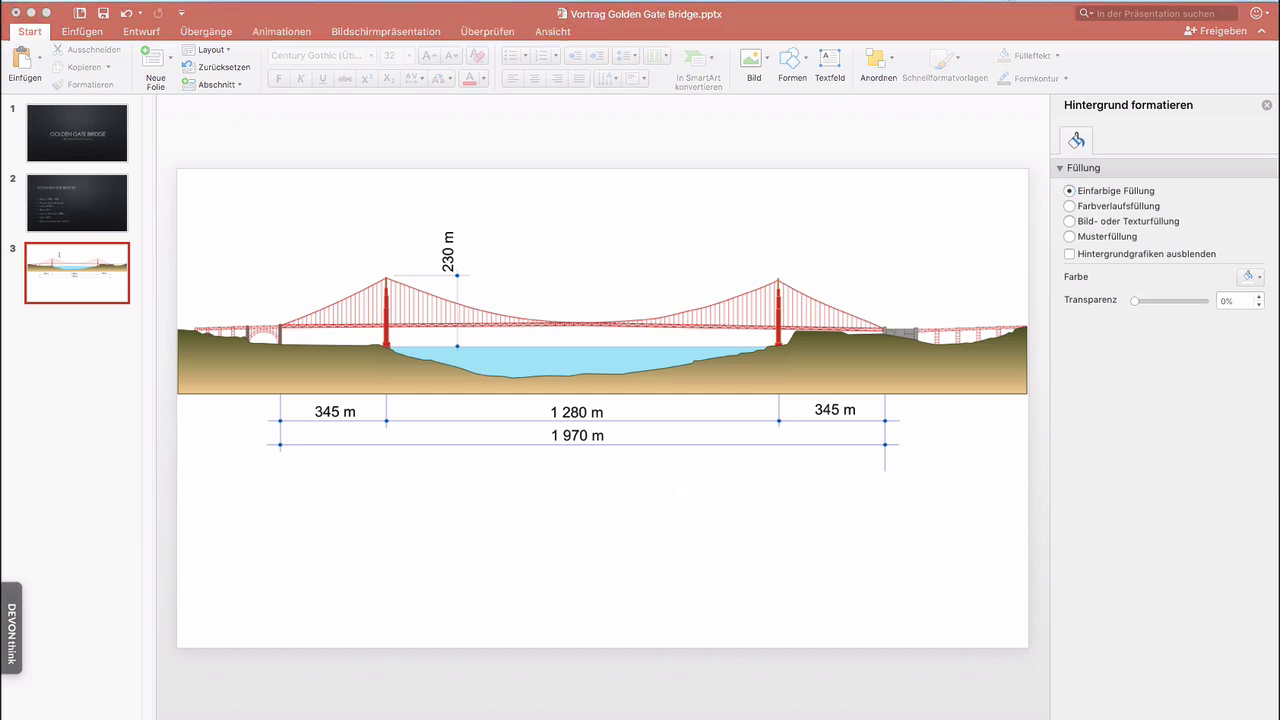
click(826, 531)
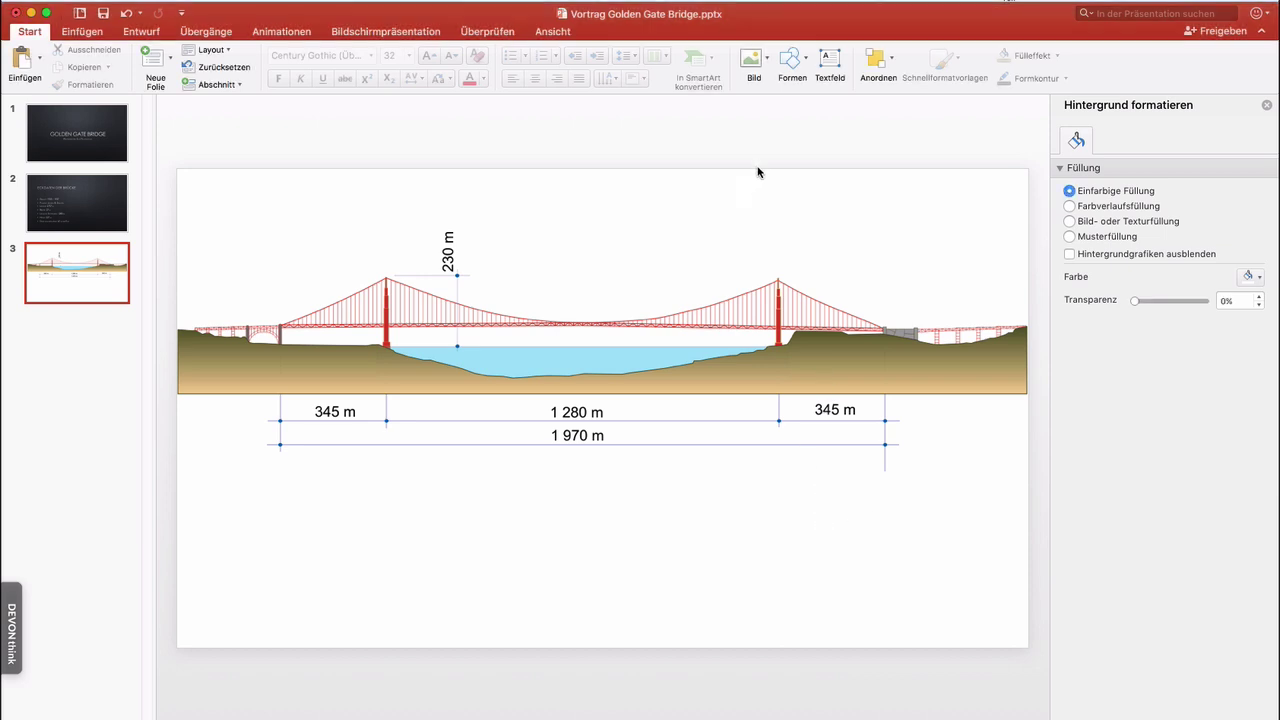
Step: Draw a text box below the diagram with the Erbaut/Planer text and colour it black
click(831, 62)
drag(733, 520, 890, 572)
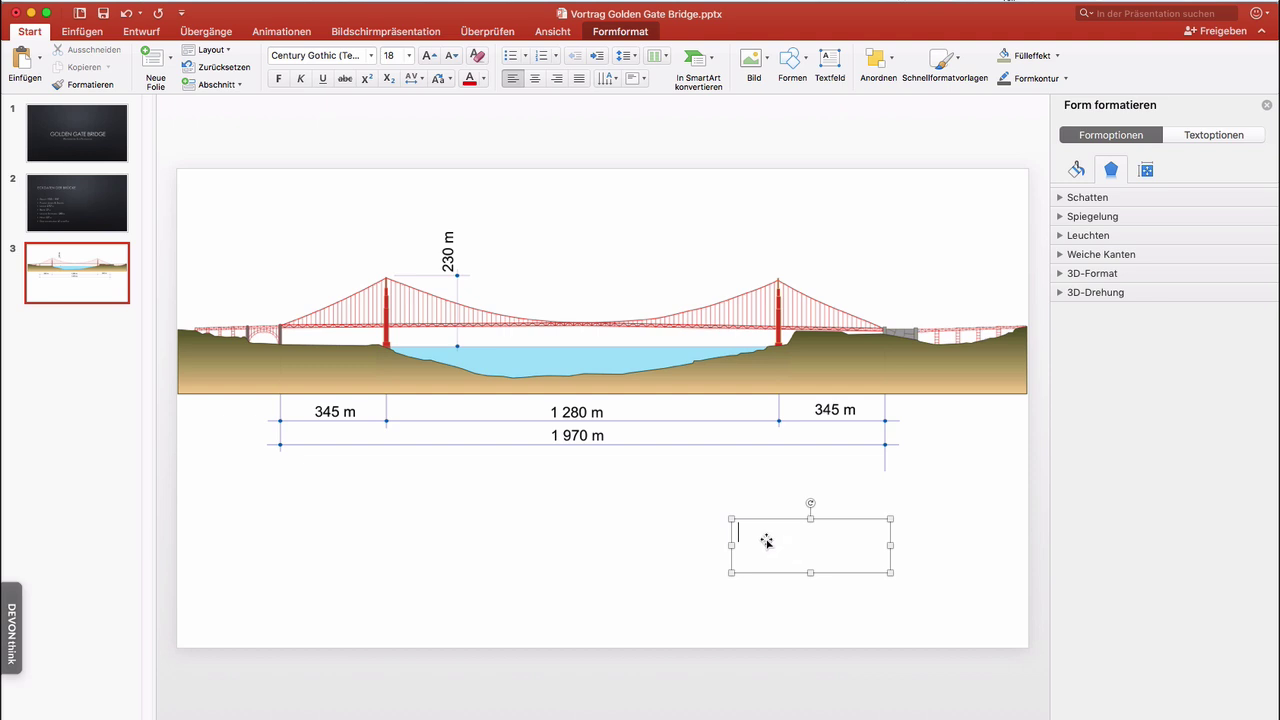
click(925, 571)
click(863, 551)
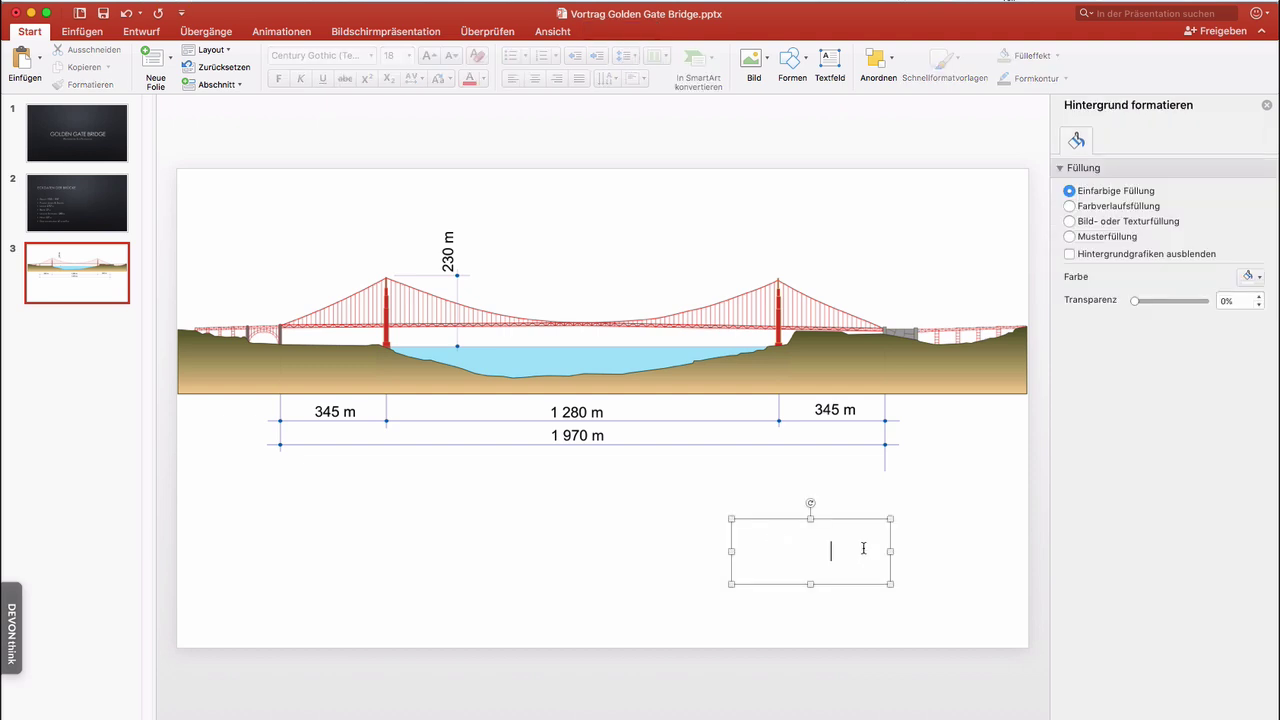
click(864, 519)
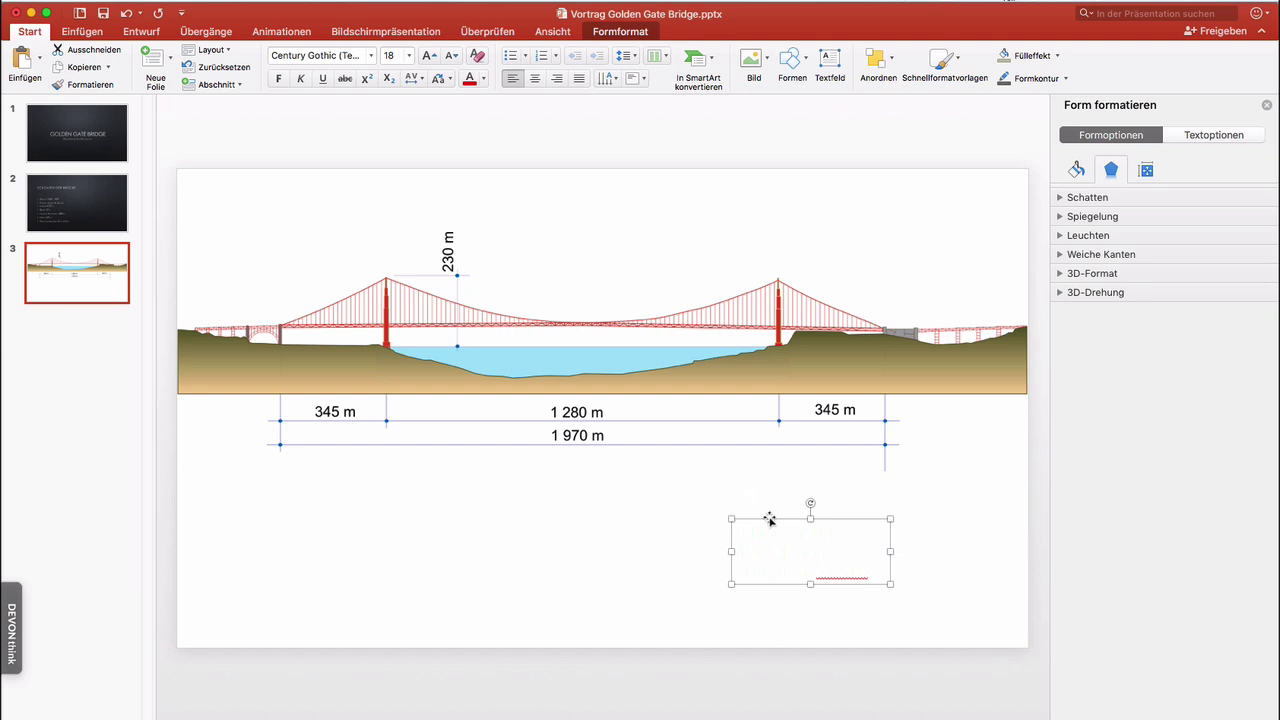
click(669, 543)
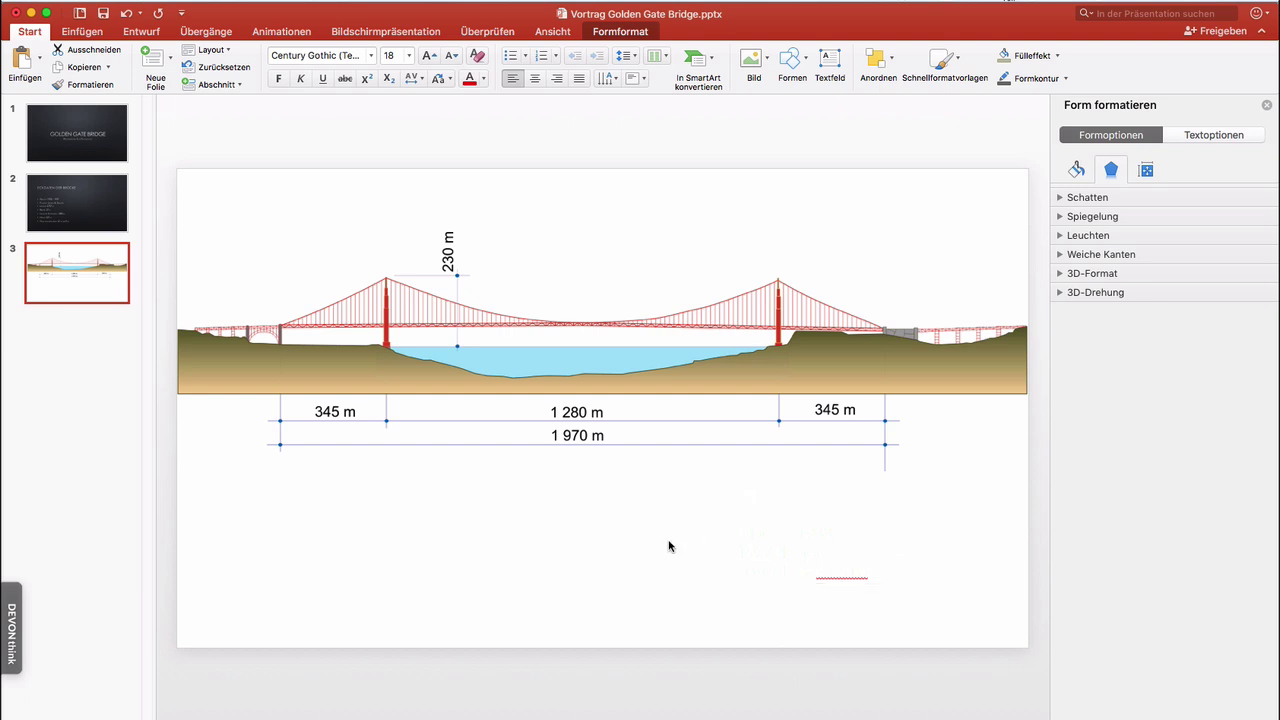
click(771, 518)
click(773, 520)
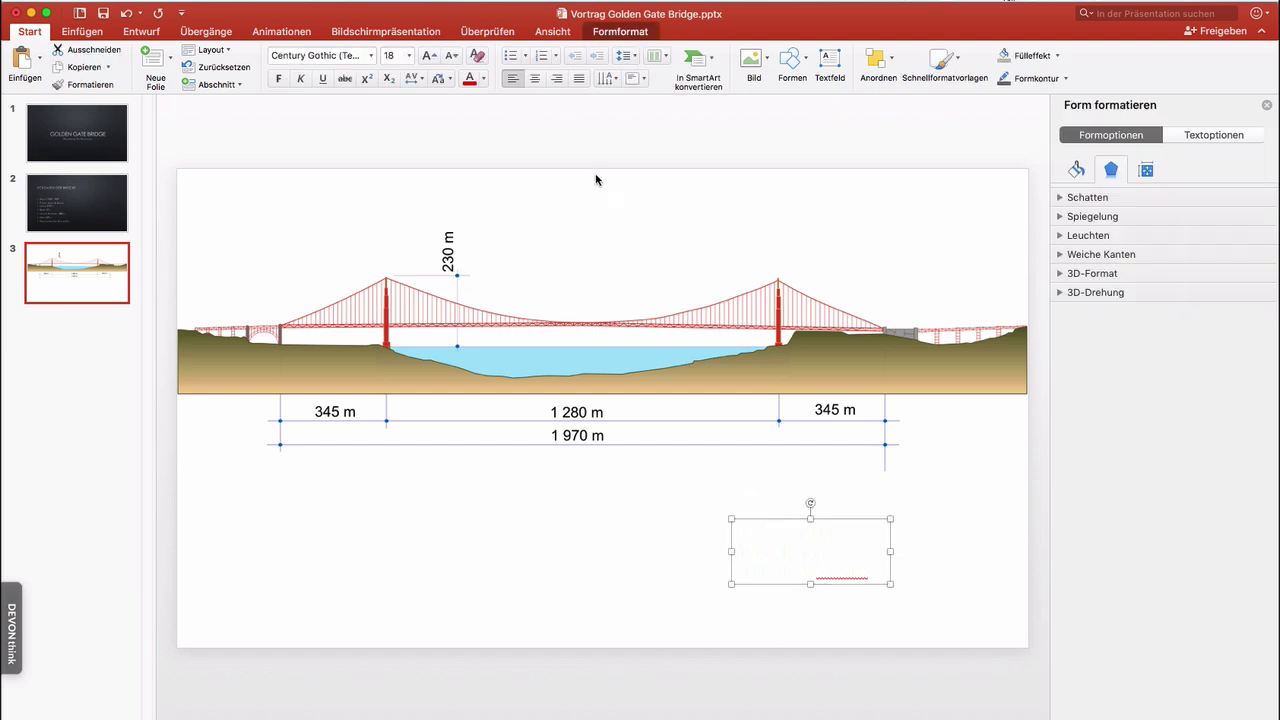
click(485, 79)
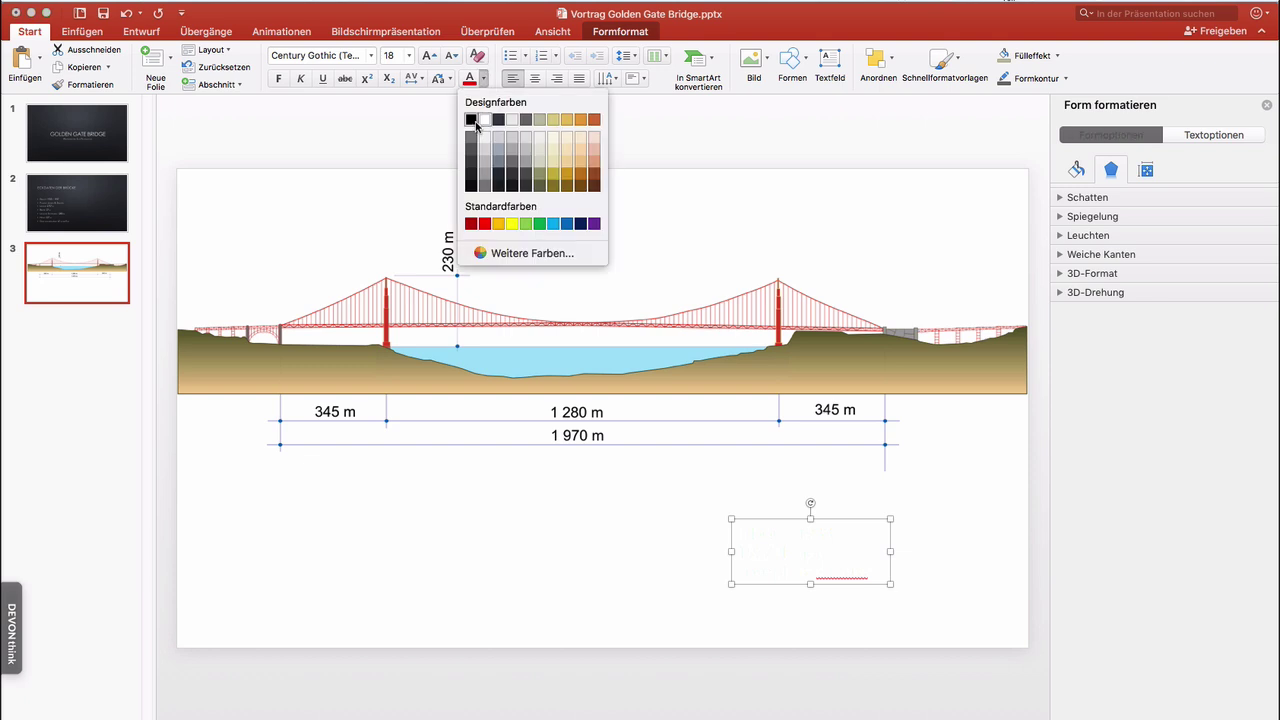
click(471, 121)
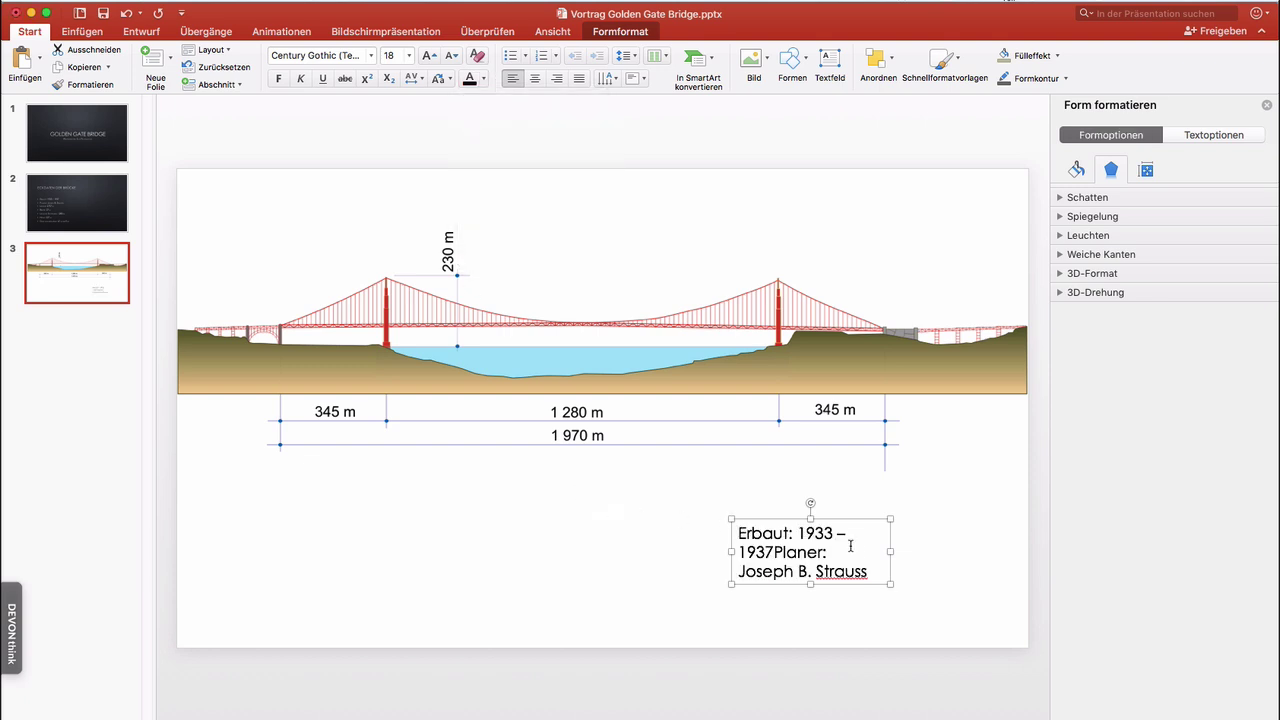
Step: Widen the text box and move 'Planer' onto its own second line
drag(892, 552, 957, 552)
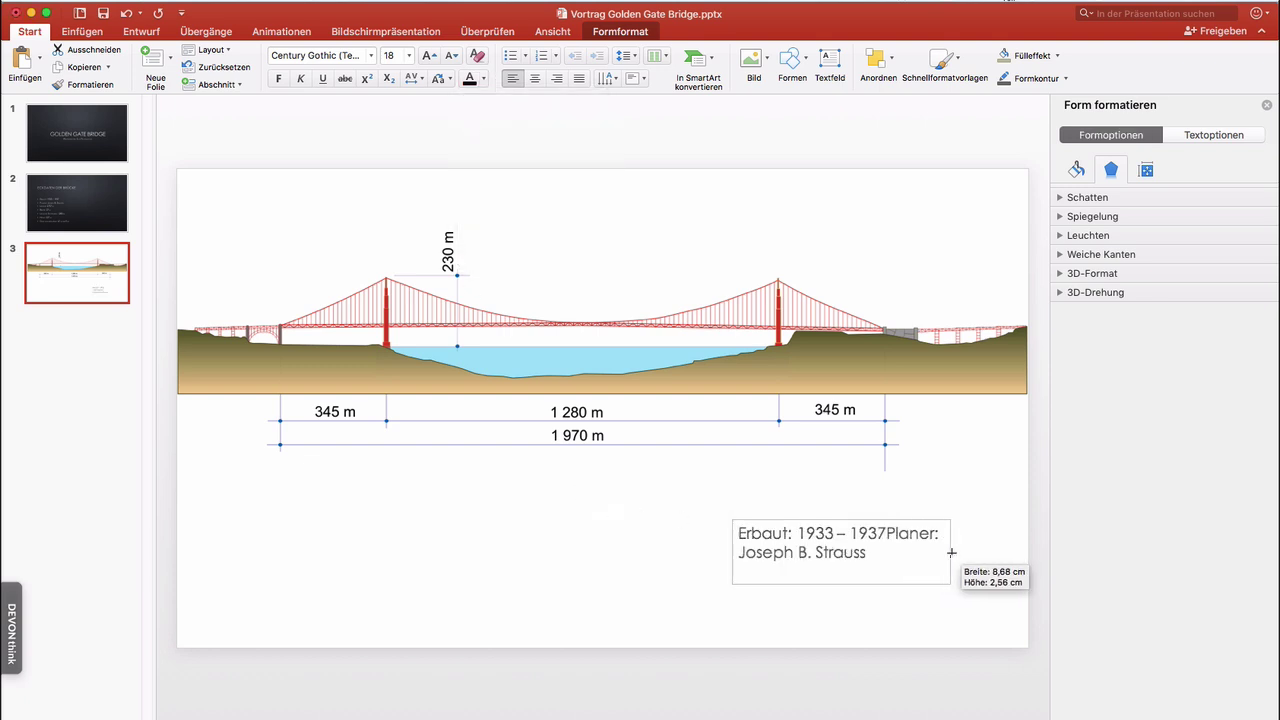
click(893, 532)
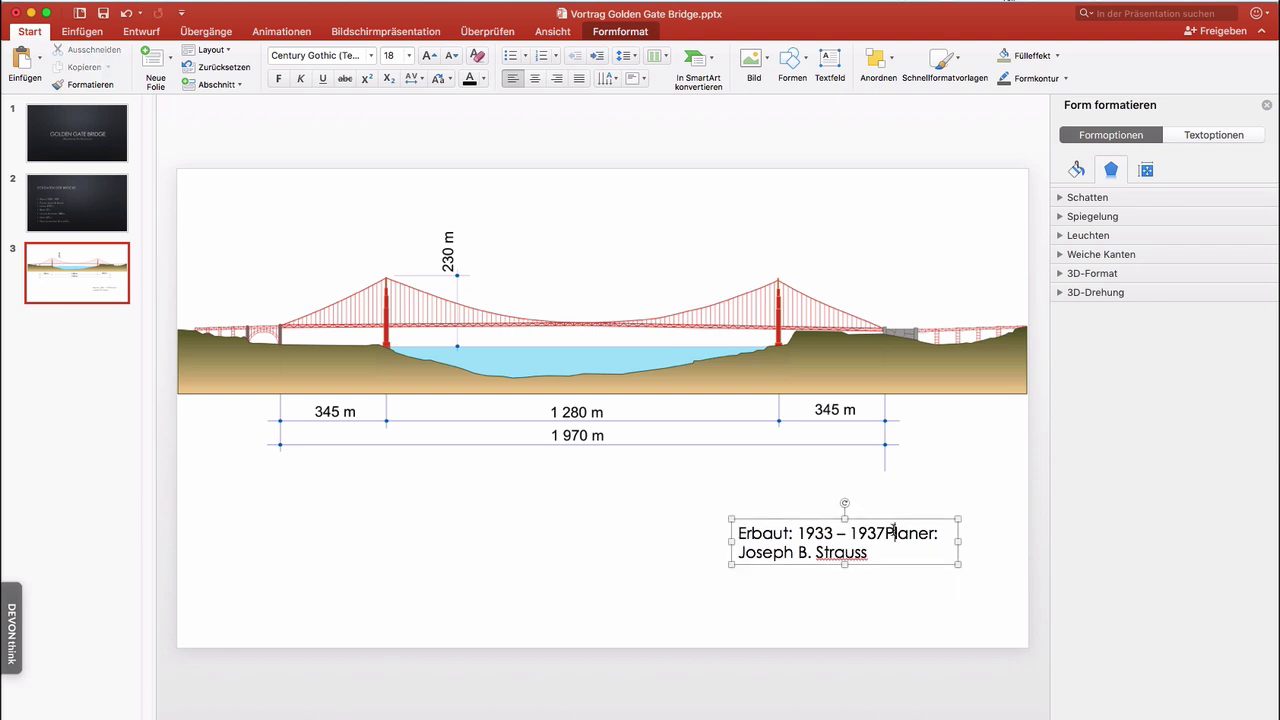
key(Return)
click(886, 500)
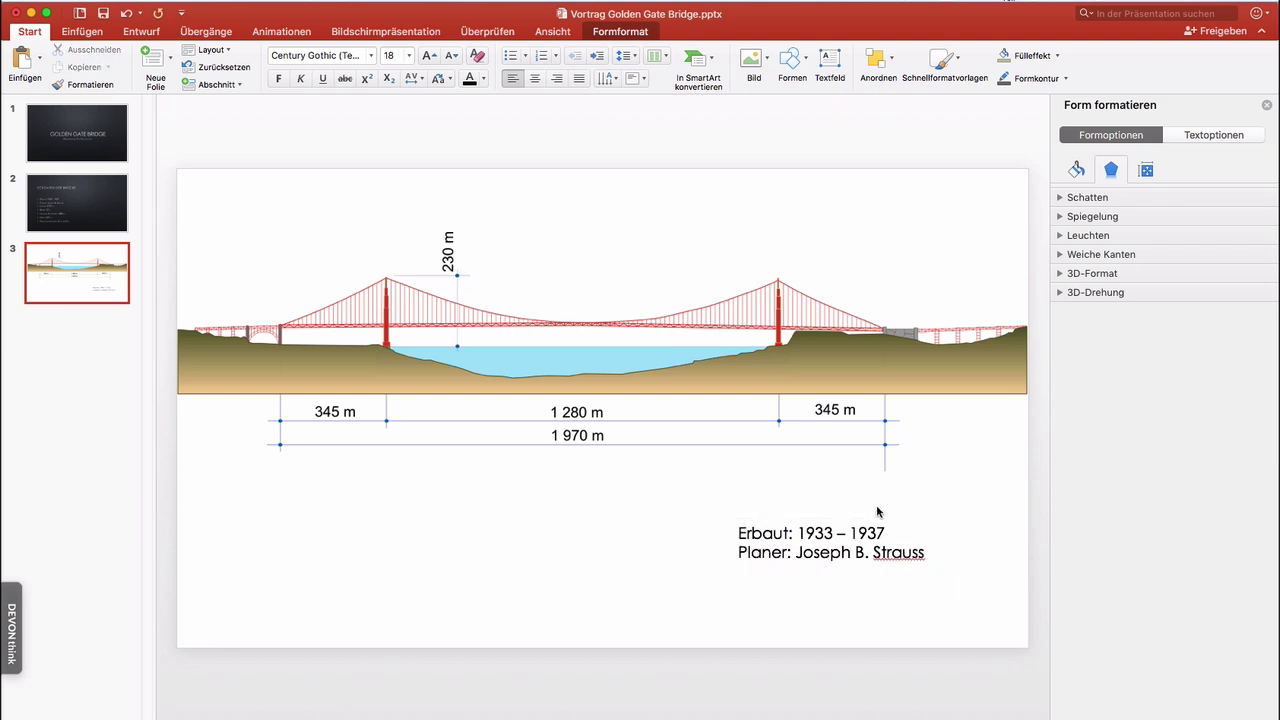
Step: Centre the text box beneath the bridge diagram
click(734, 543)
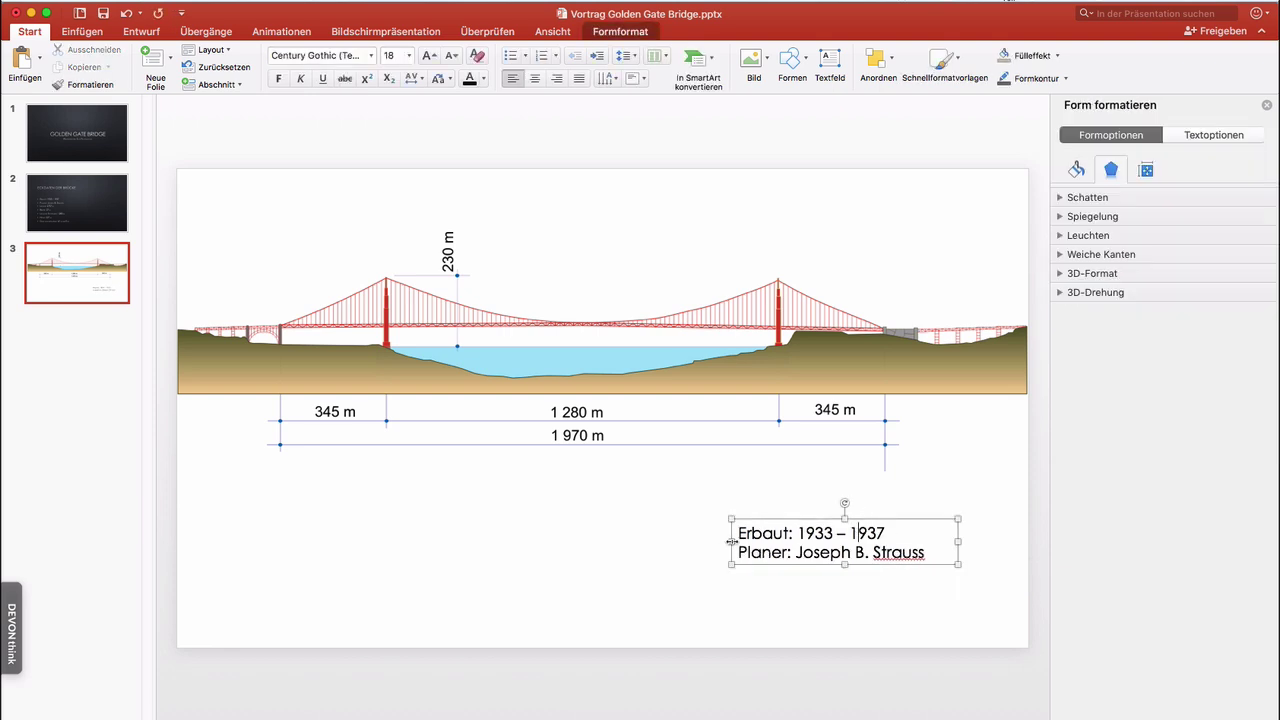
mouse_move(730, 542)
mouse_down()
mouse_move(665, 542)
mouse_move(733, 542)
mouse_up()
click(764, 496)
click(822, 520)
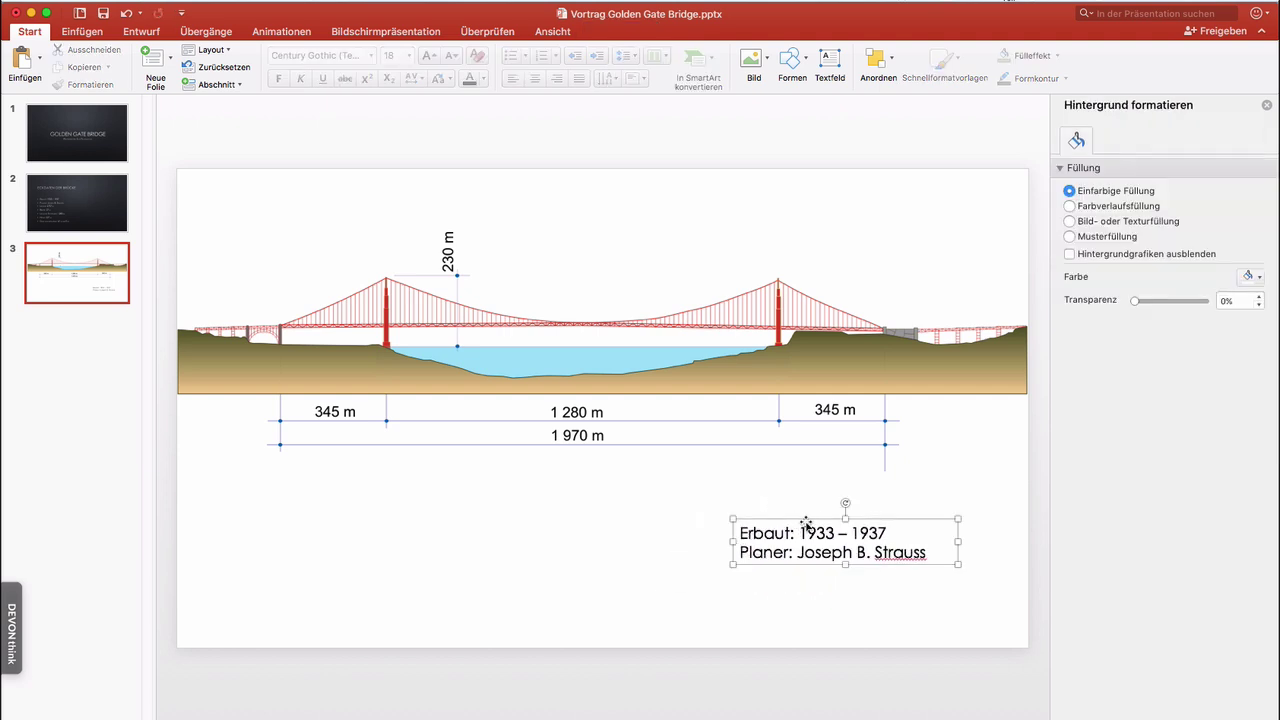
drag(822, 522, 660, 524)
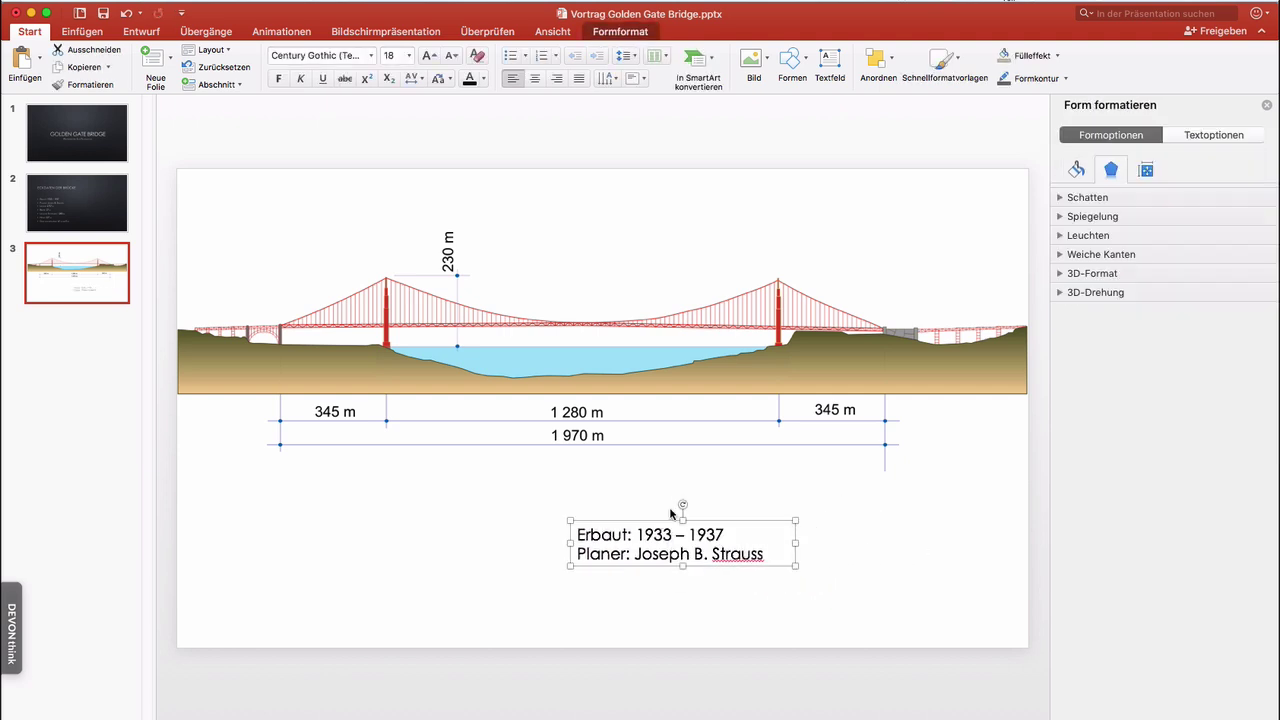
click(687, 492)
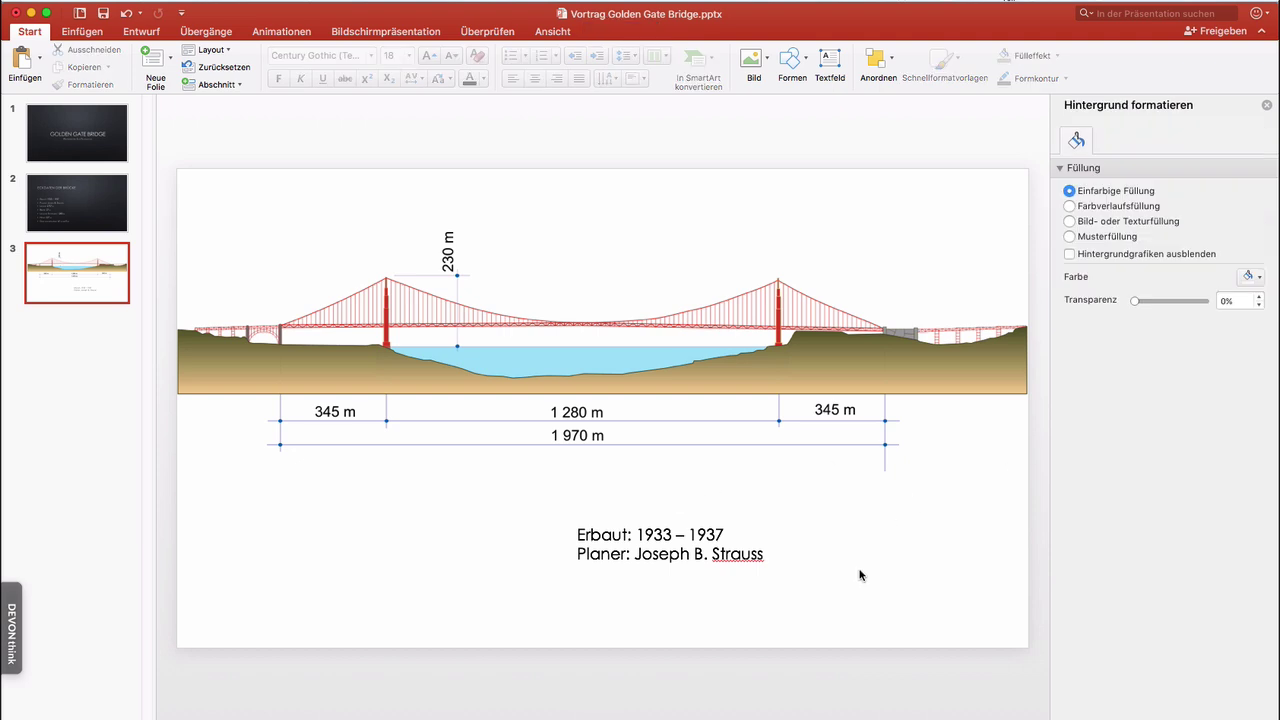
Step: Insert Joseph_Strauss_Memorial.jpg and place it at the lower right of the slide
click(767, 60)
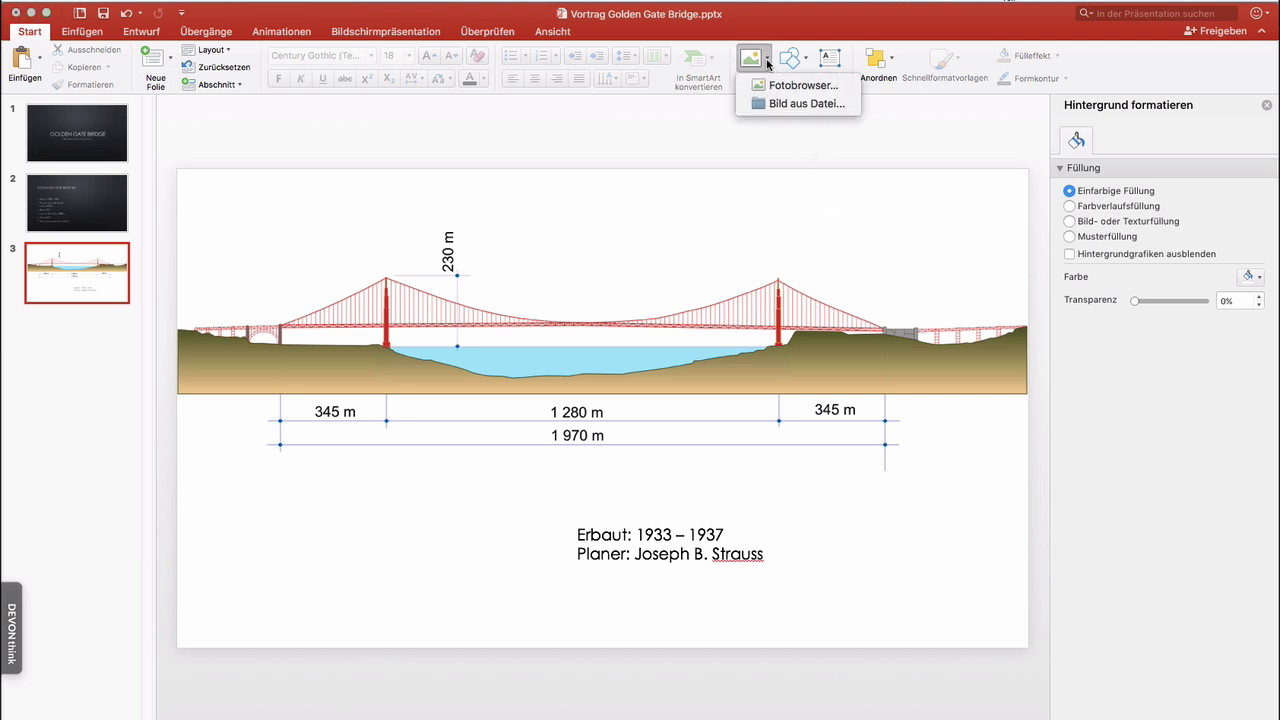
click(797, 104)
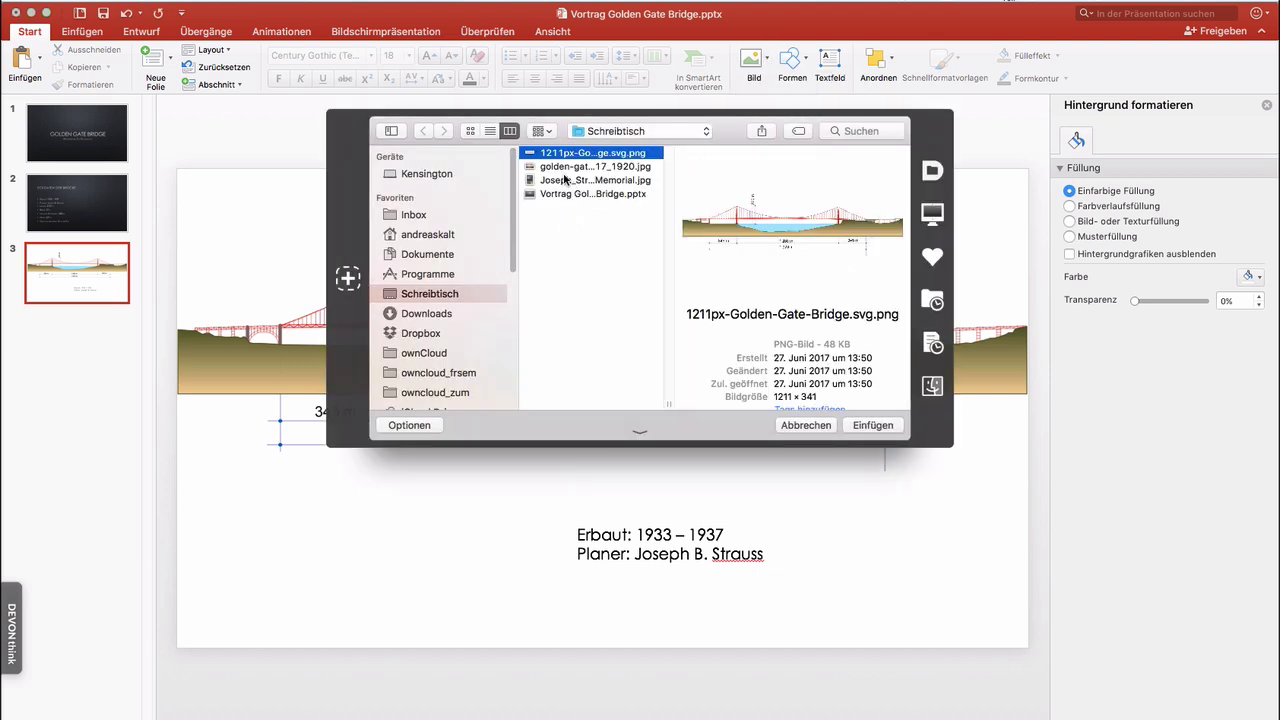
click(566, 180)
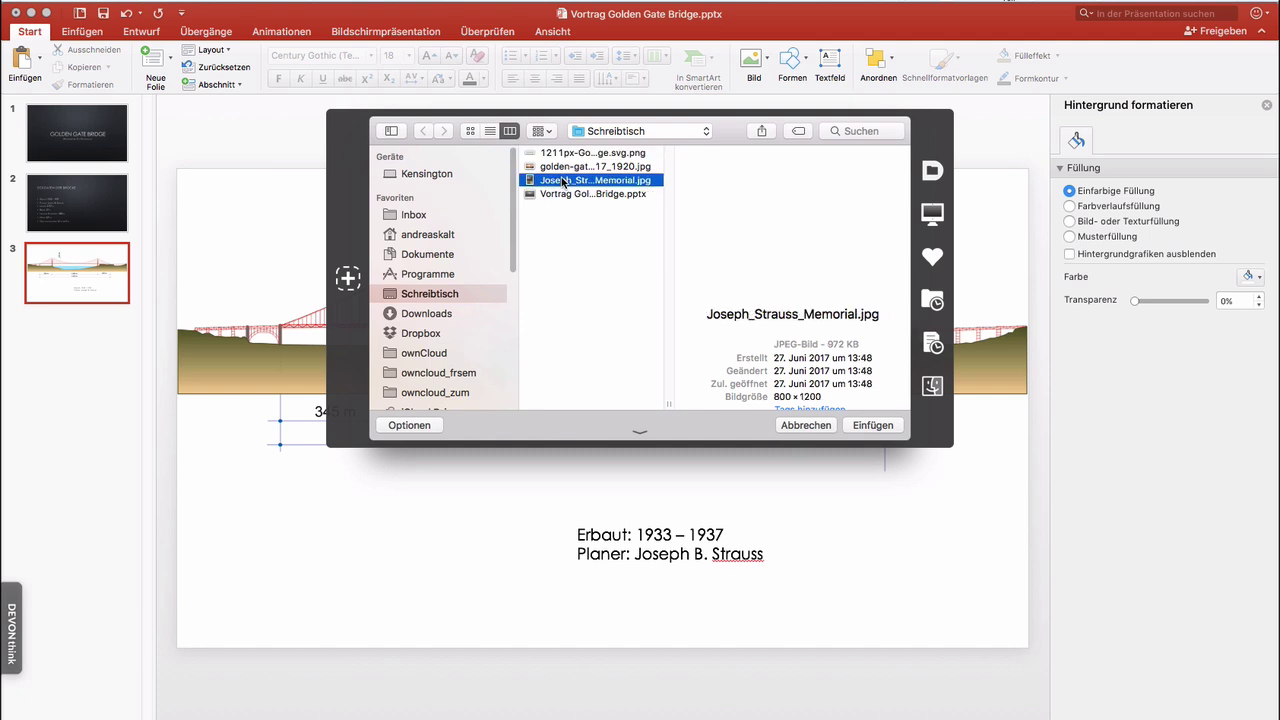
click(872, 425)
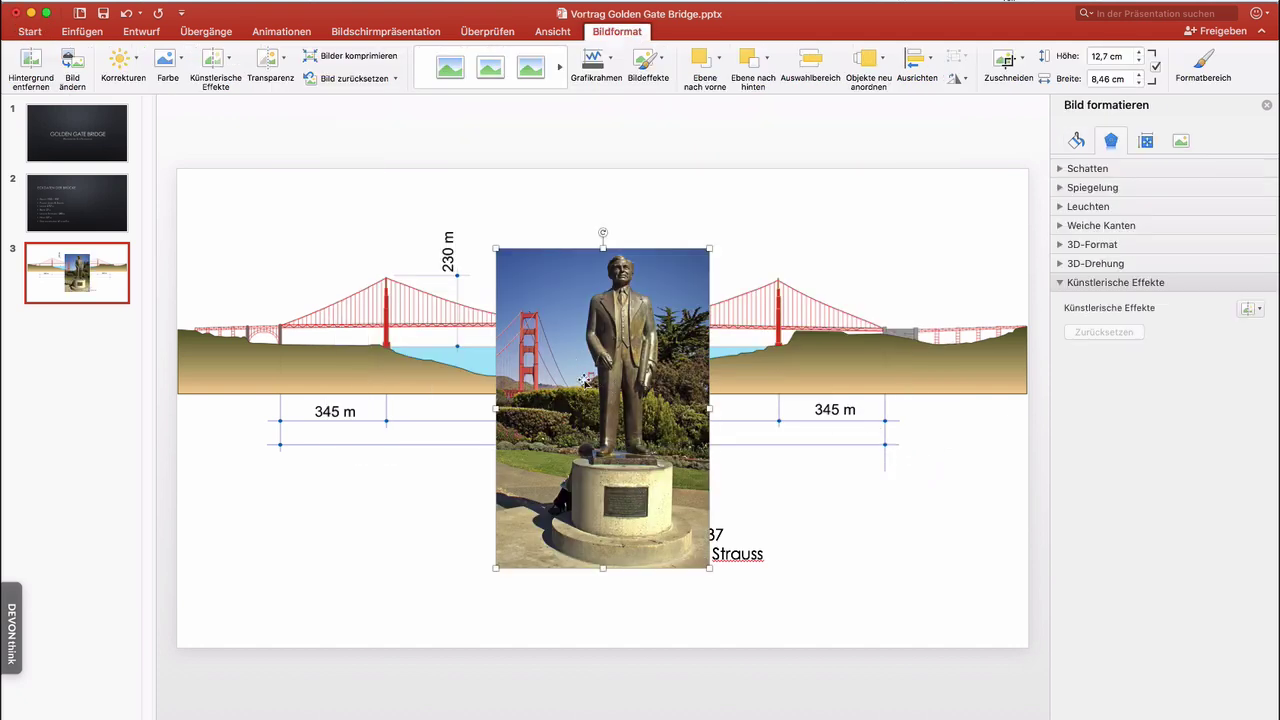
drag(586, 380, 883, 437)
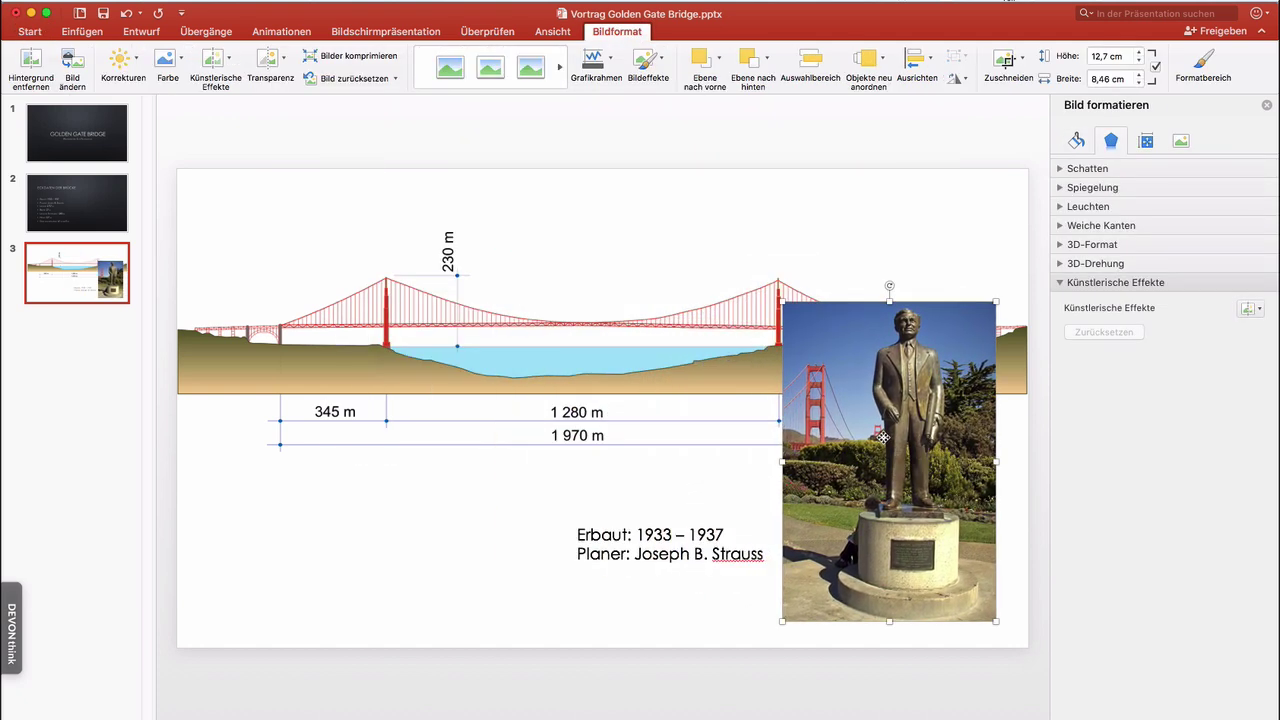
drag(782, 302, 885, 489)
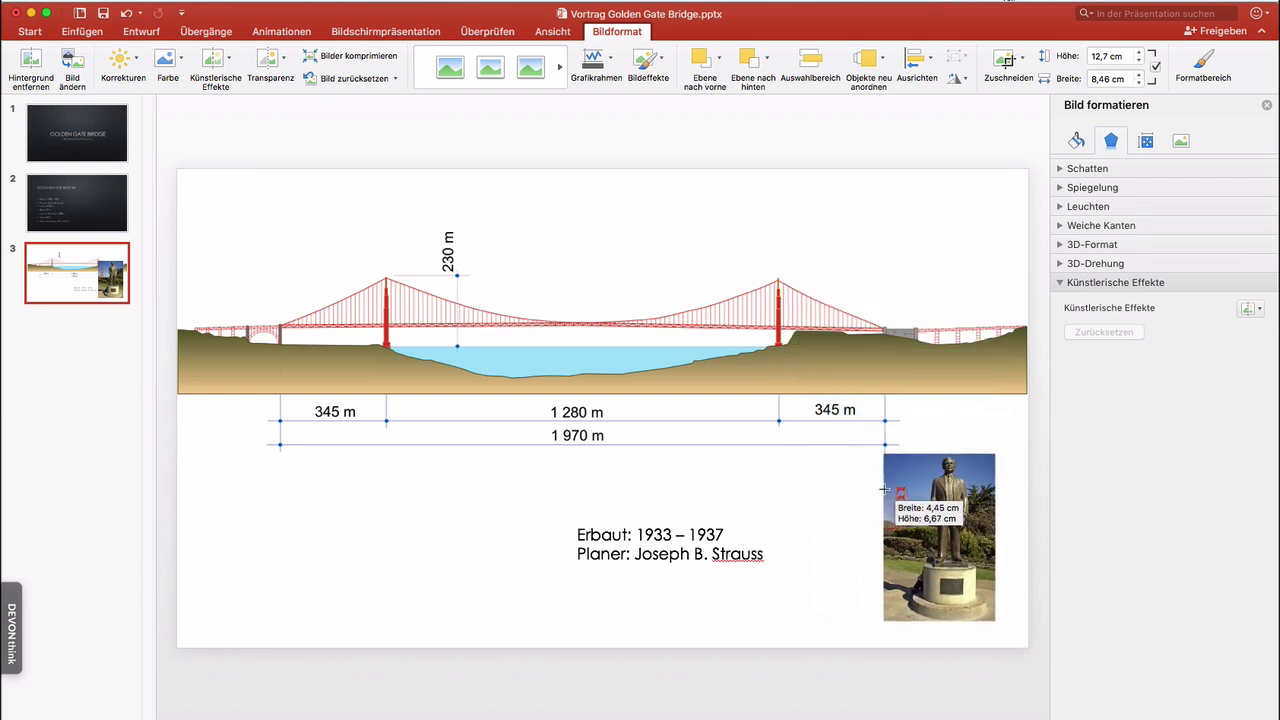
drag(885, 489, 870, 432)
Step: Shift the bridge diagram slightly upward
click(809, 362)
drag(811, 364, 821, 307)
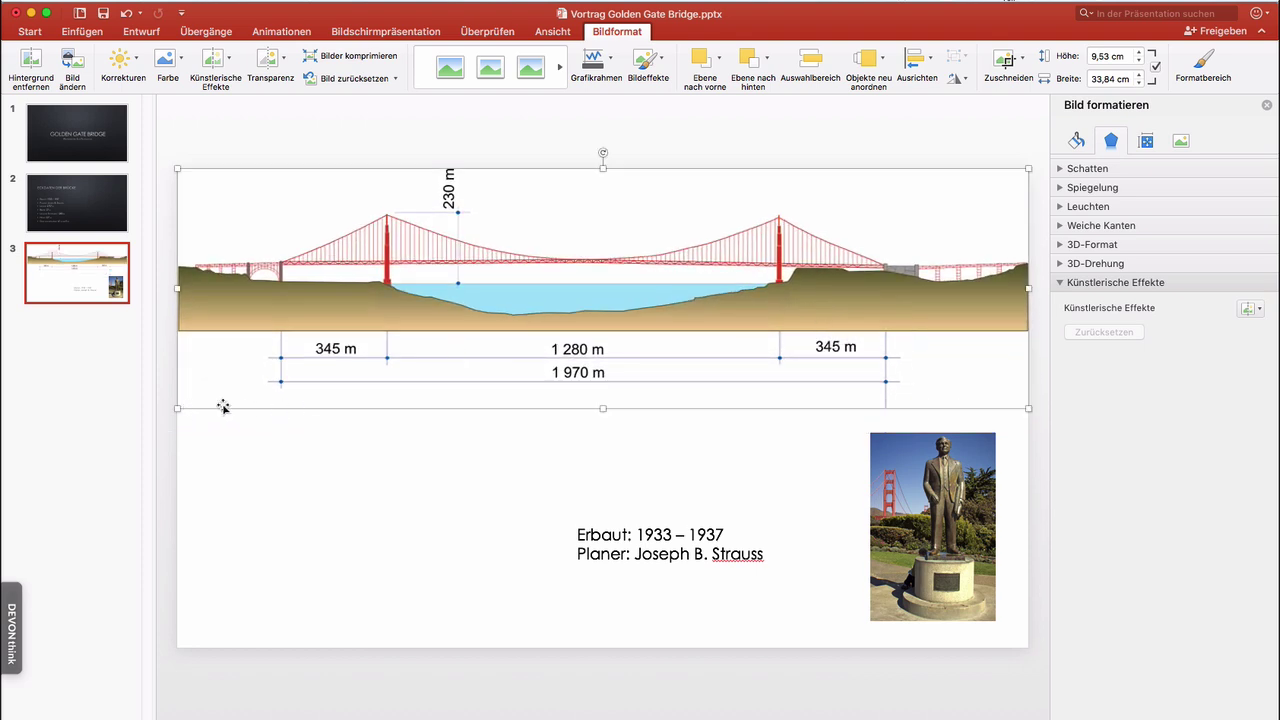
drag(414, 310, 413, 327)
Step: Enlarge the statue photo to 5,72 × 8,57 cm and nudge it left and down
click(900, 498)
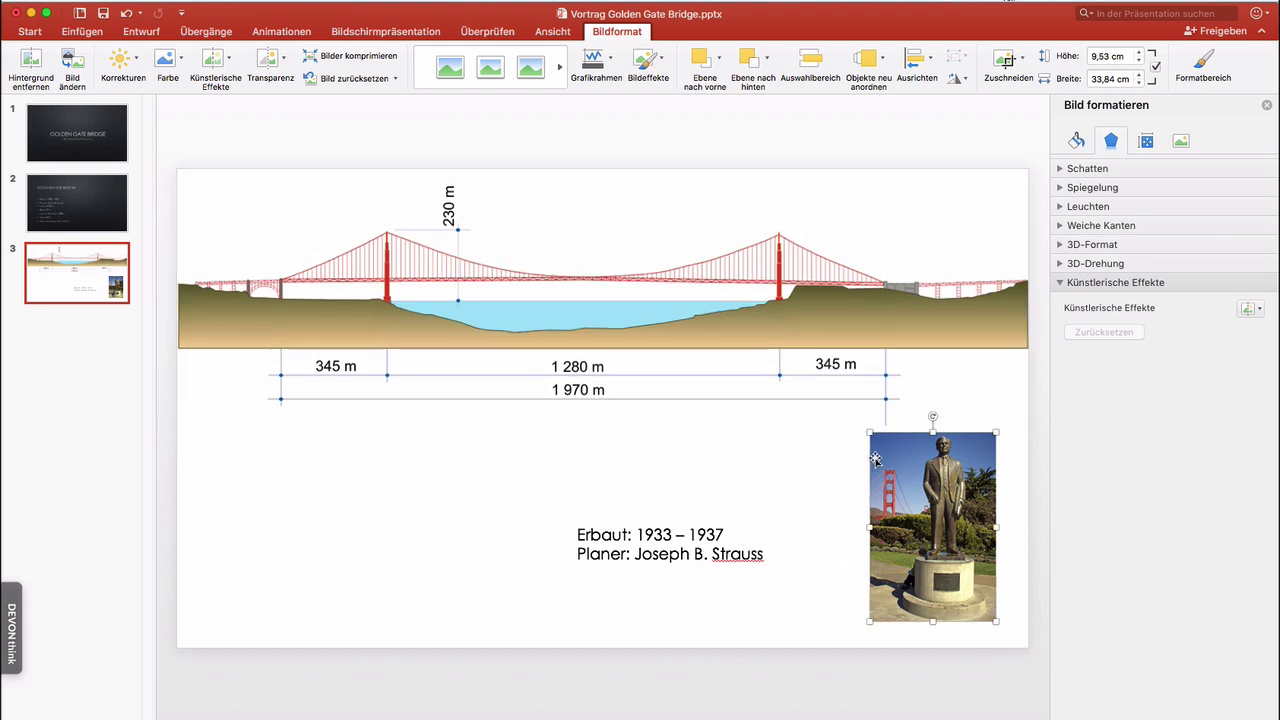
drag(869, 432, 851, 405)
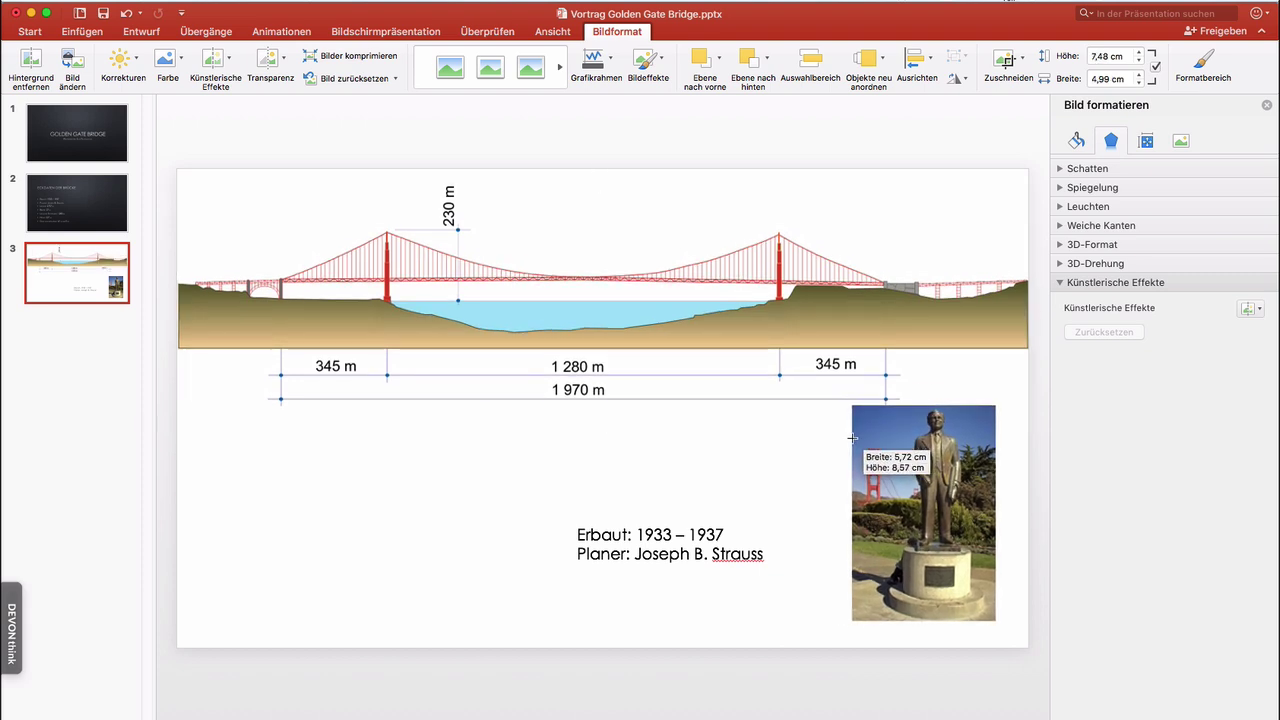
drag(938, 458, 860, 488)
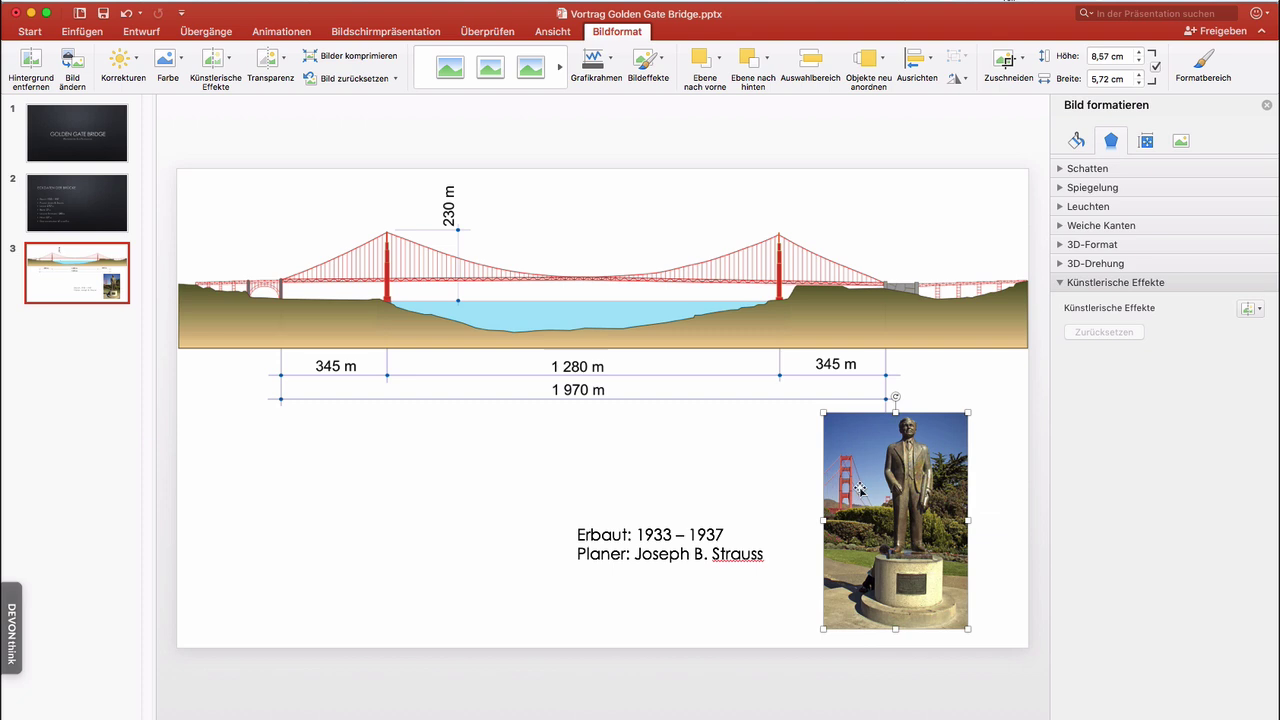
Step: Move the Erbaut/Planer text beside the statue photo, right-align it, and nudge it left
click(694, 539)
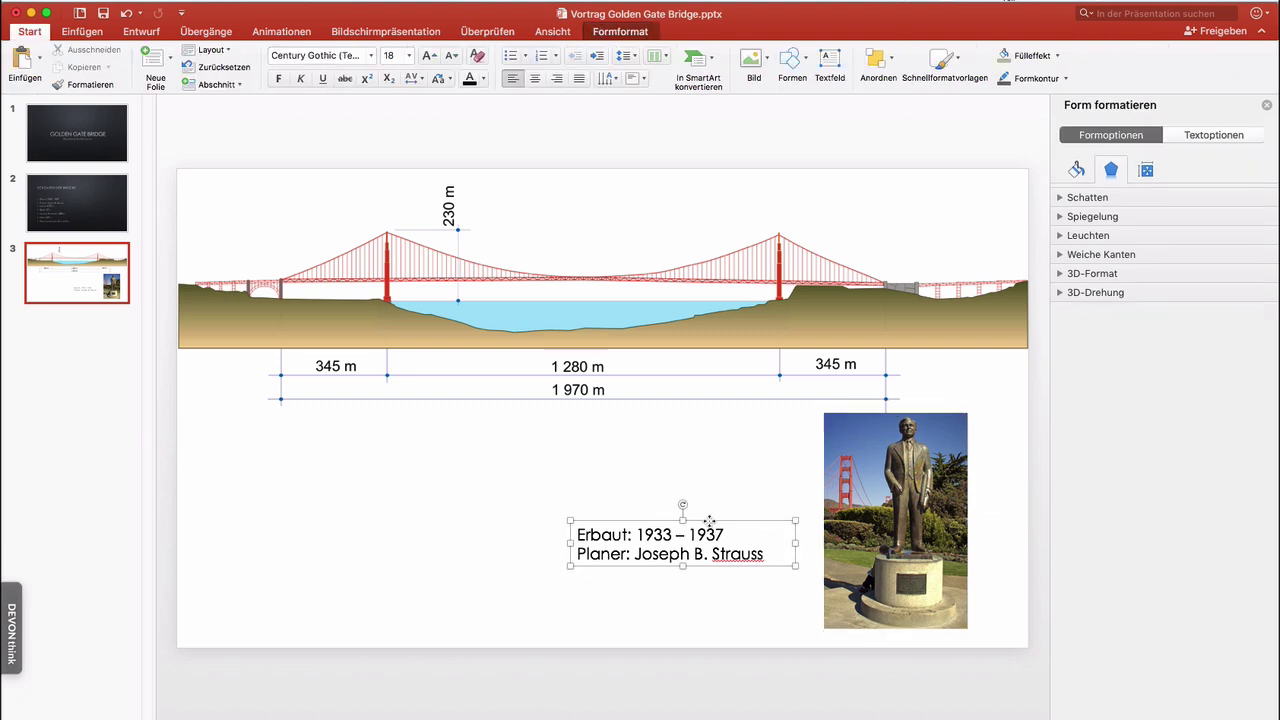
drag(737, 523, 778, 584)
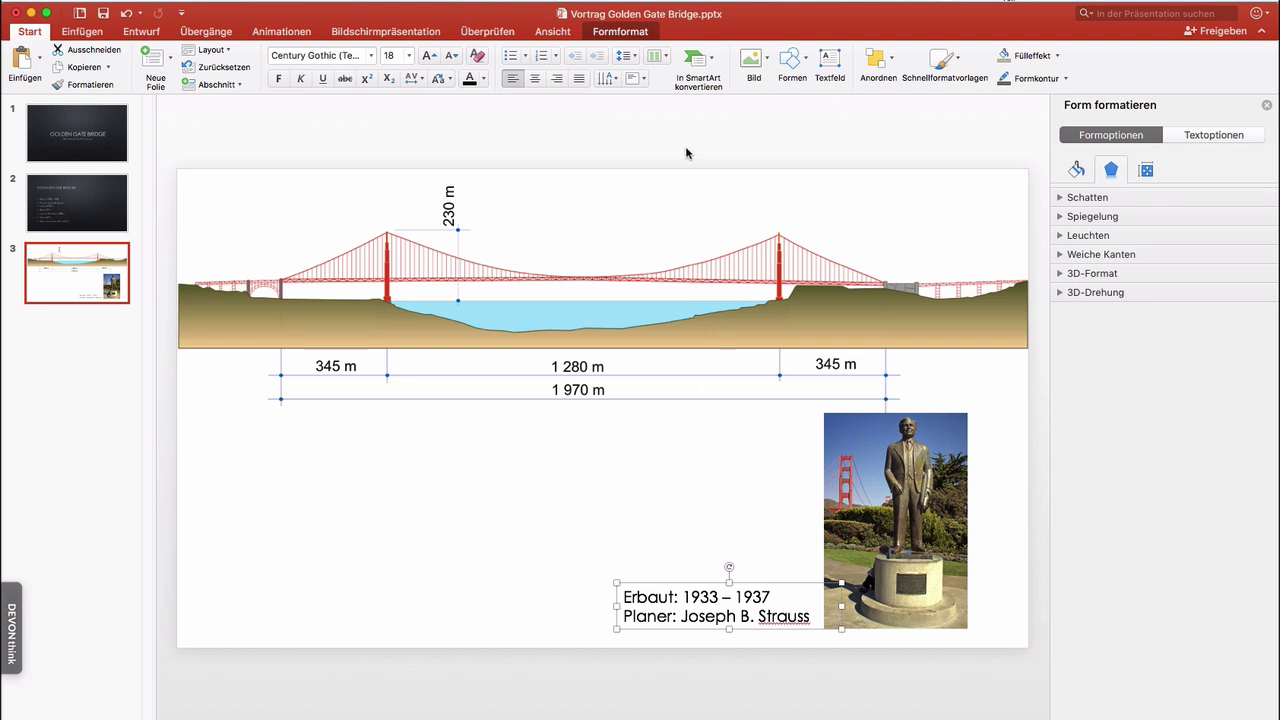
click(557, 78)
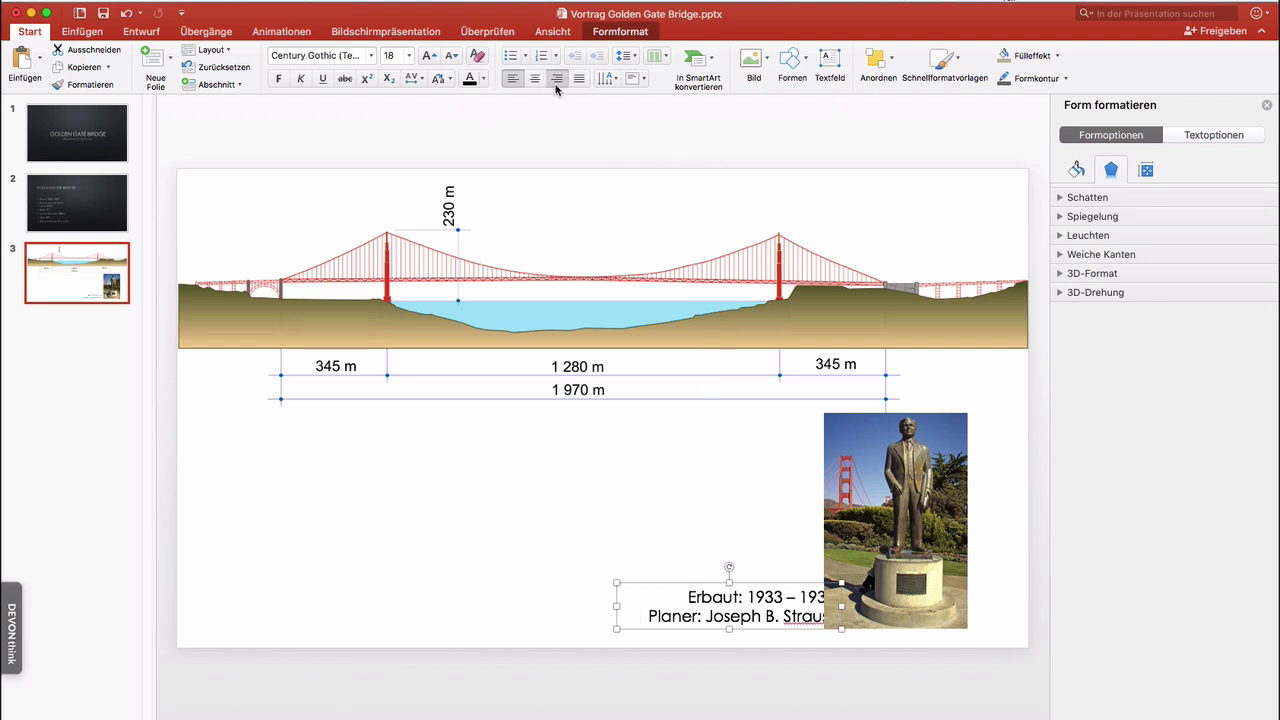
drag(790, 584, 776, 584)
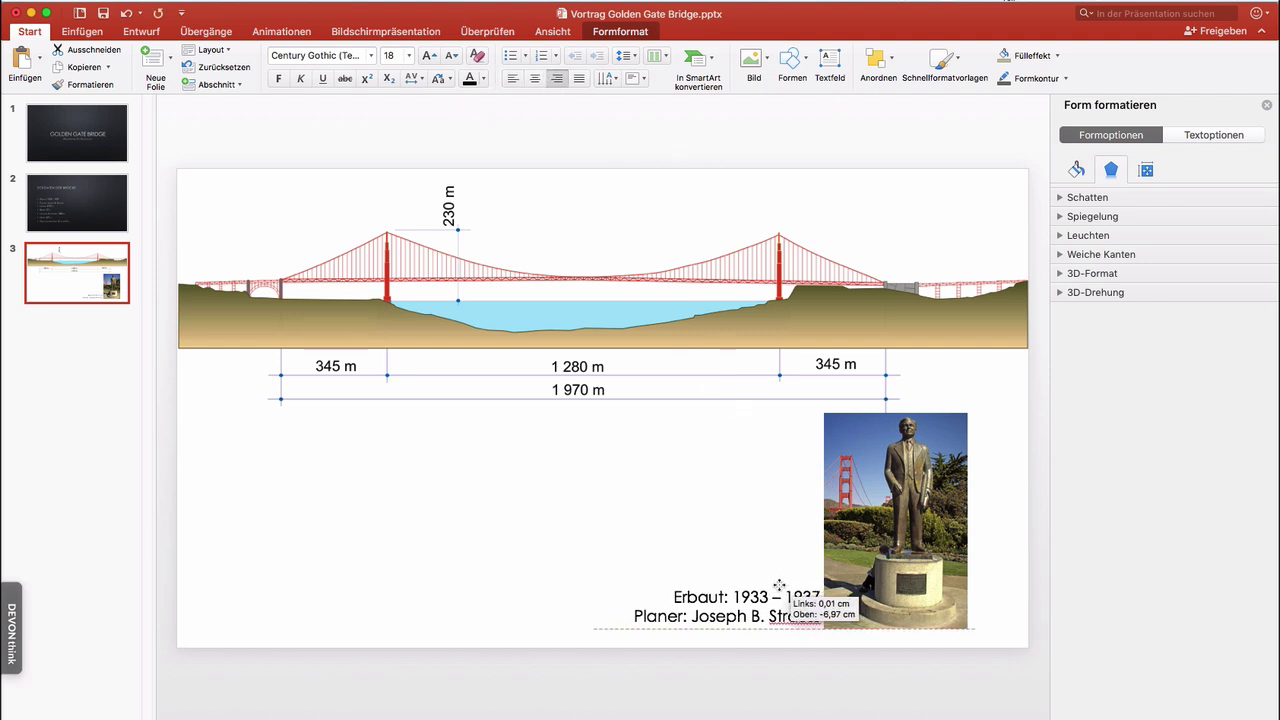
key(Left)
key(Left)
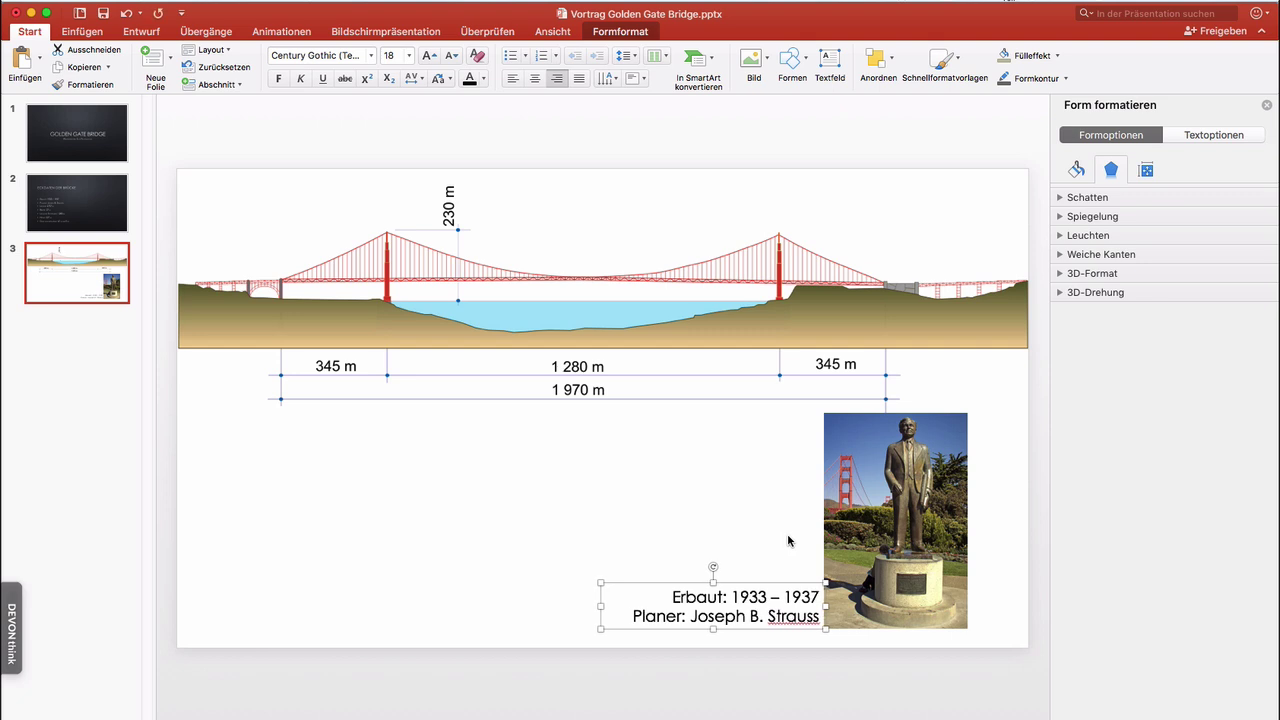
key(Left)
key(Left)
click(796, 501)
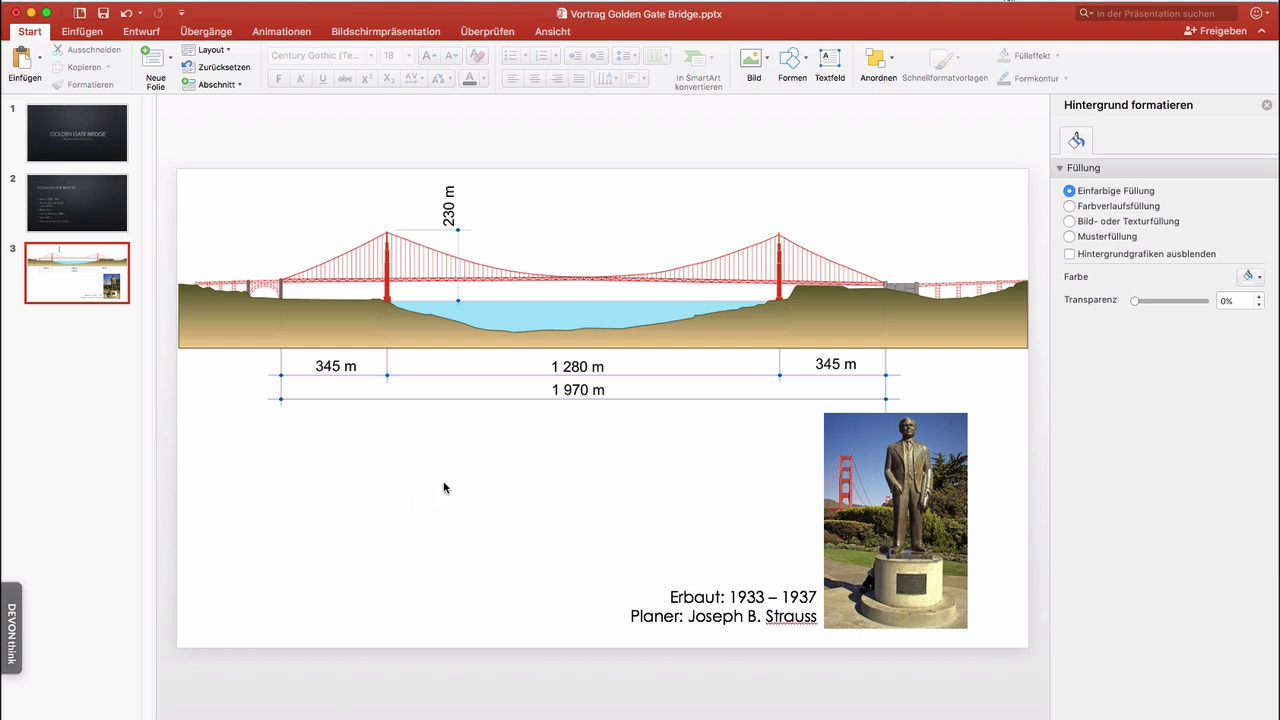
click(100, 208)
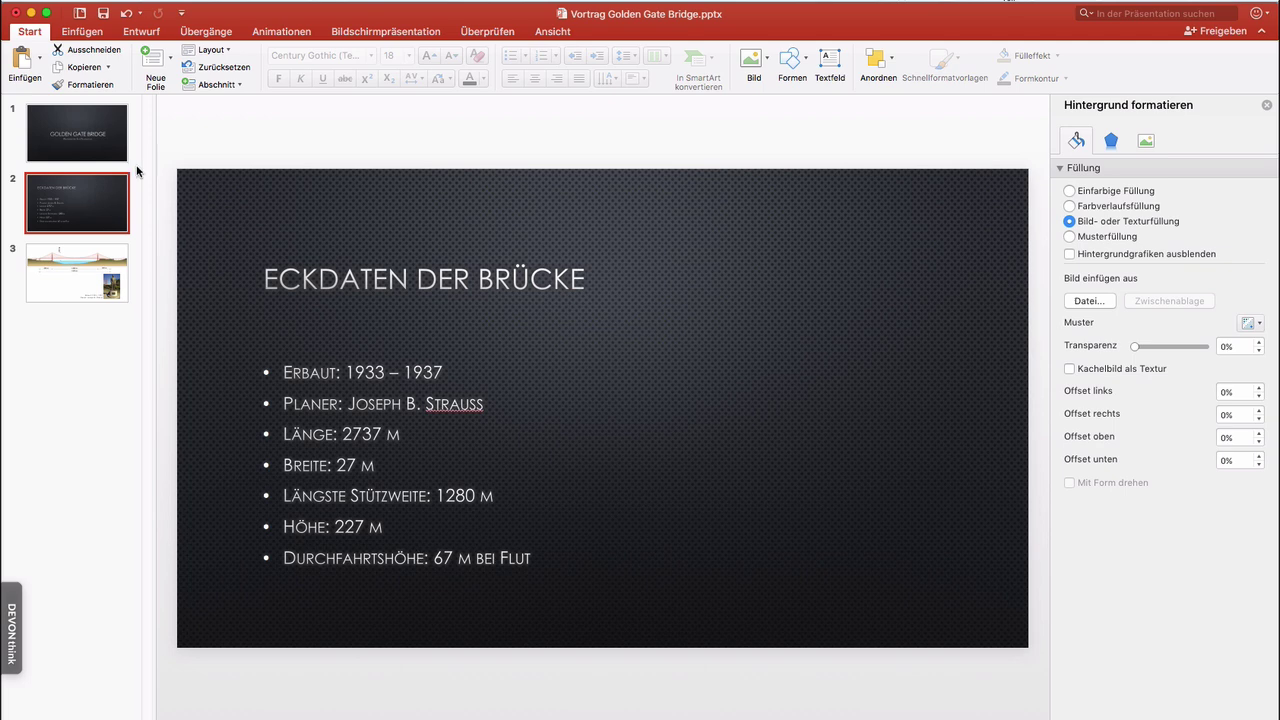
click(74, 295)
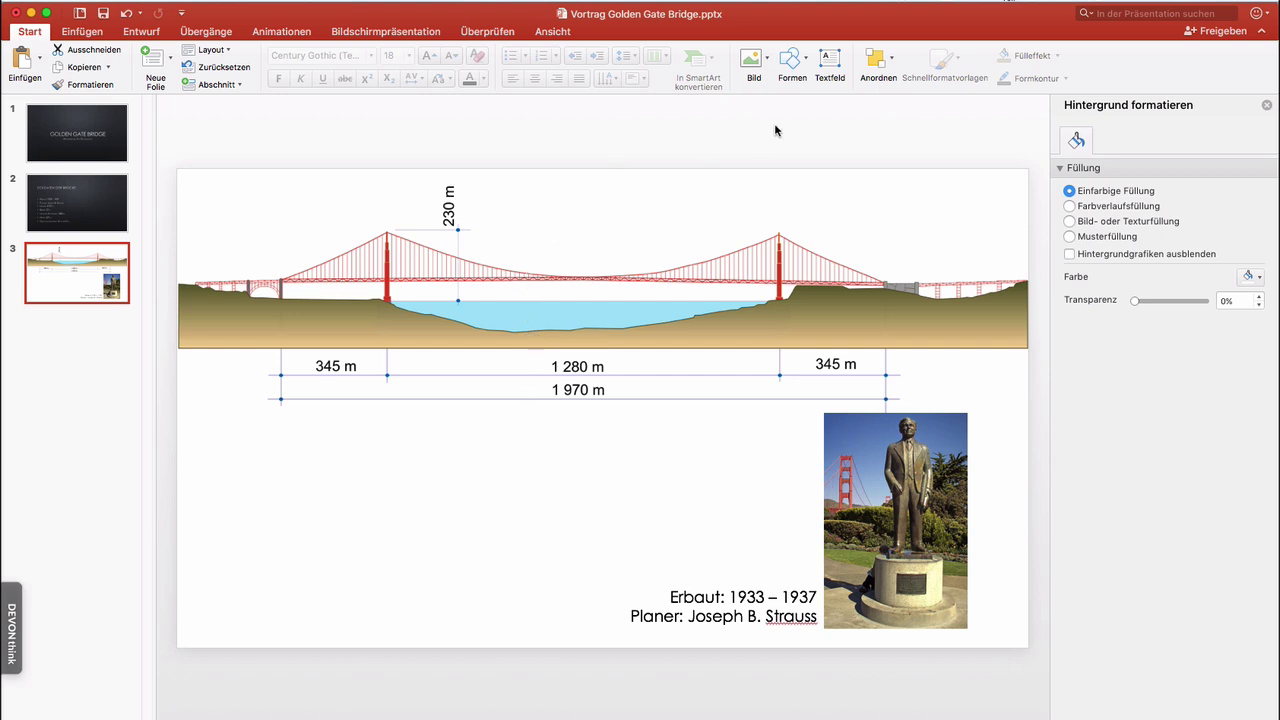
Step: Draw a double-headed arrow line from the bridge deck down to the water surface
click(806, 64)
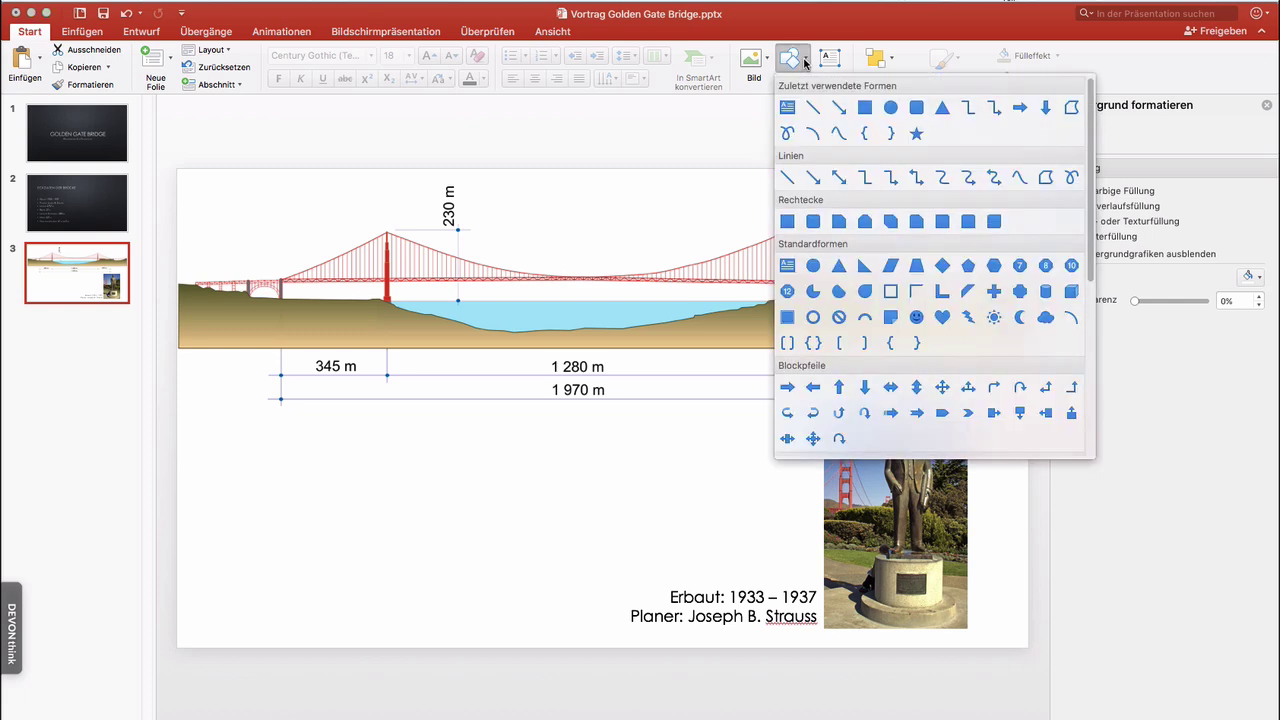
click(839, 178)
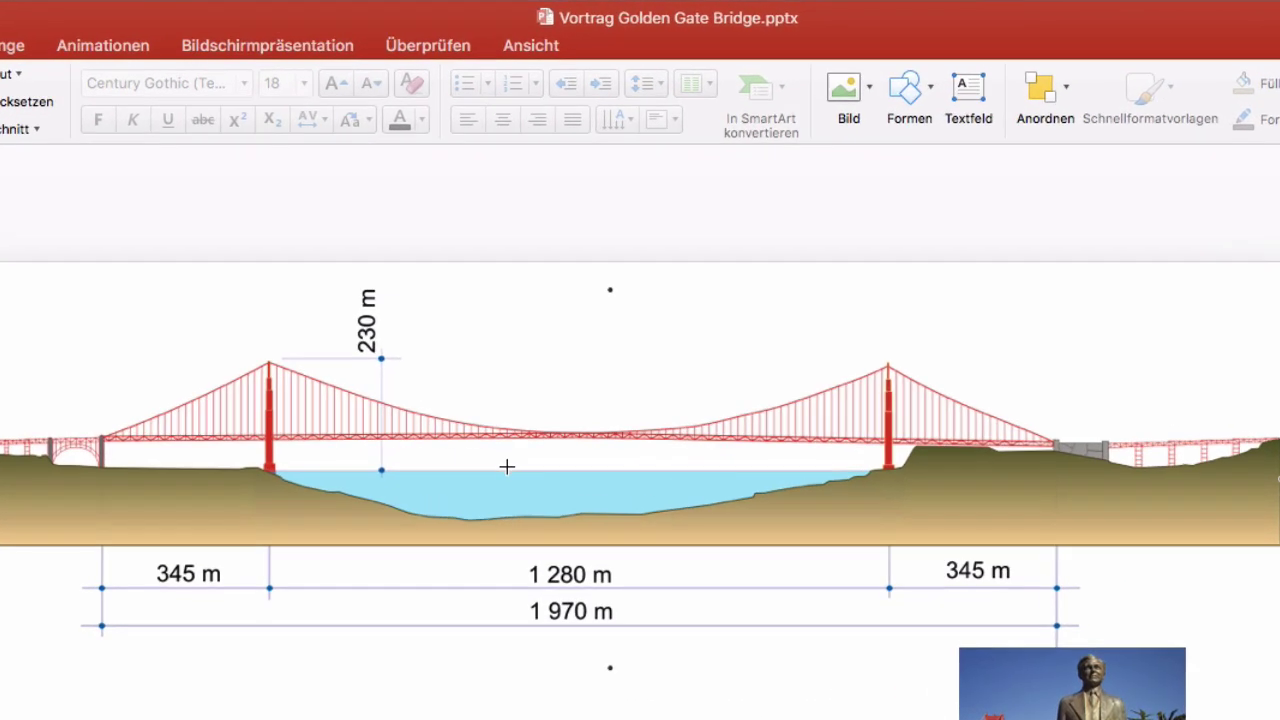
drag(507, 462, 545, 357)
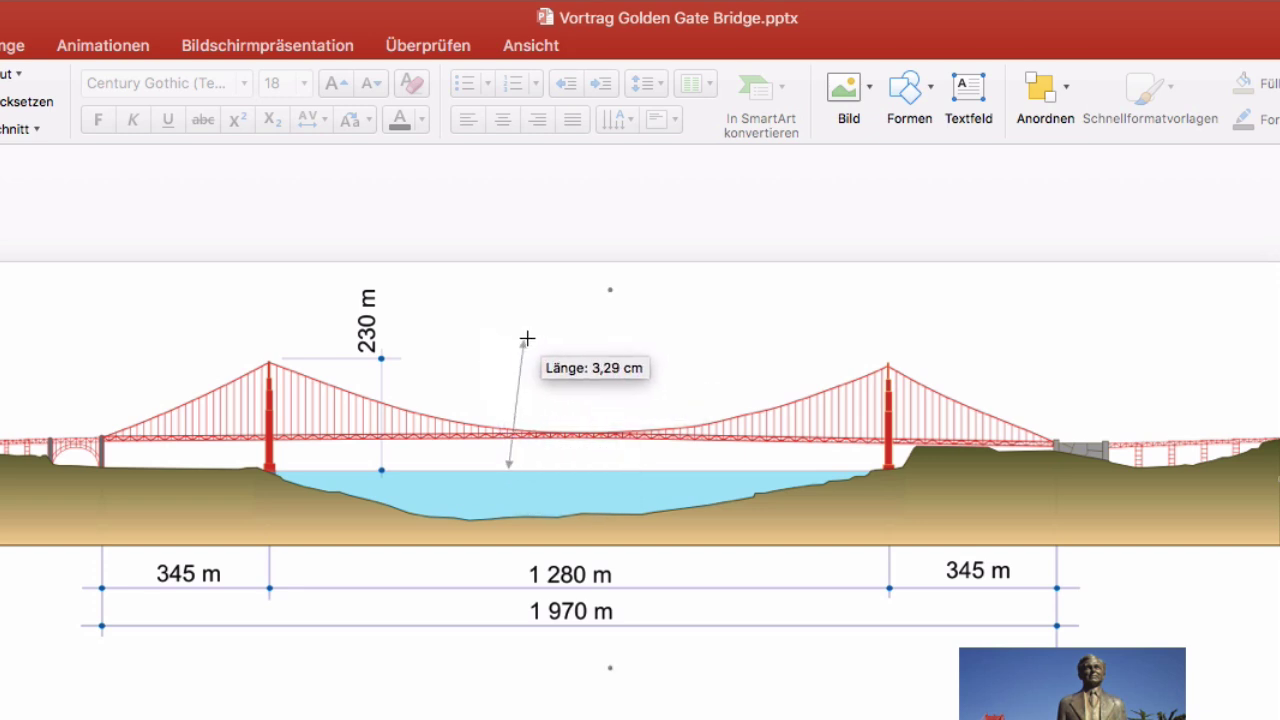
mouse_move(545, 357)
mouse_down()
mouse_move(559, 308)
mouse_move(620, 320)
mouse_move(497, 314)
mouse_move(620, 349)
mouse_move(473, 328)
mouse_move(614, 374)
mouse_move(654, 446)
mouse_move(549, 360)
mouse_move(426, 356)
mouse_move(689, 374)
mouse_move(651, 377)
mouse_move(497, 326)
mouse_move(571, 340)
mouse_move(705, 434)
mouse_move(600, 585)
mouse_move(645, 450)
mouse_move(563, 374)
mouse_move(514, 354)
mouse_move(509, 452)
mouse_move(513, 436)
mouse_up()
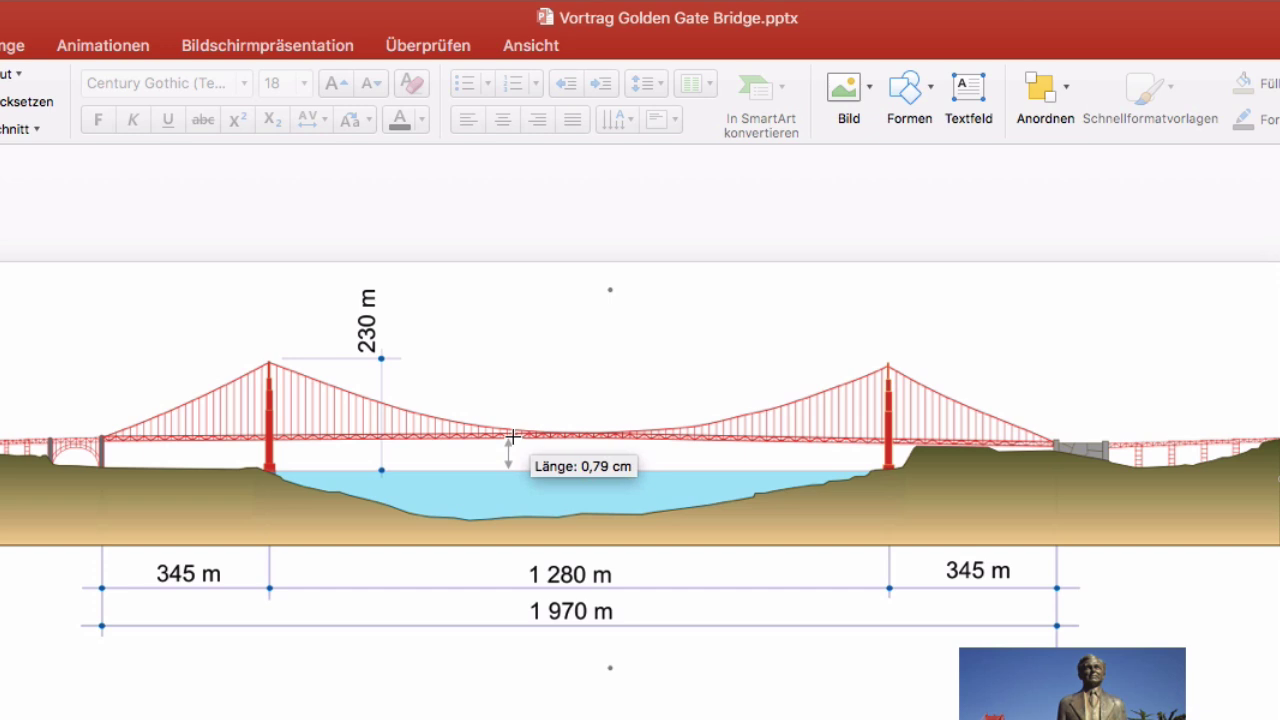
drag(513, 436, 510, 444)
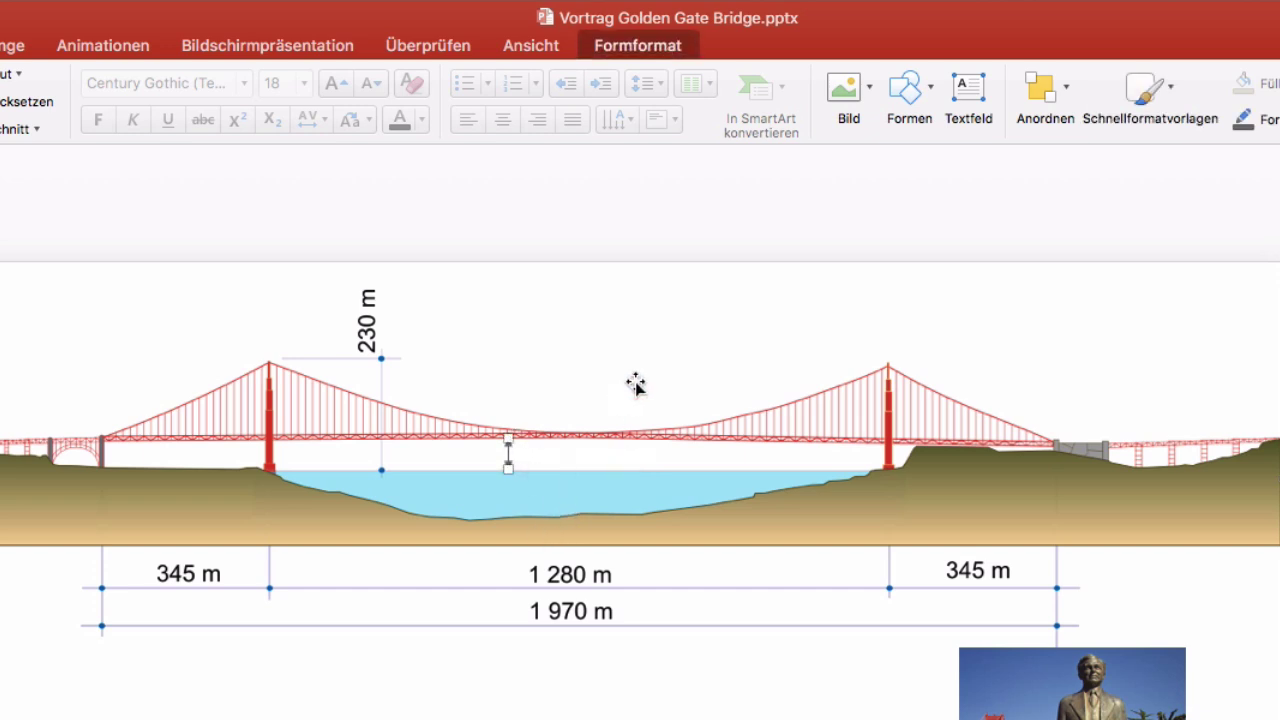
Step: Zoom the slide to 200% and scroll to the new clearance arrow
click(563, 212)
click(527, 45)
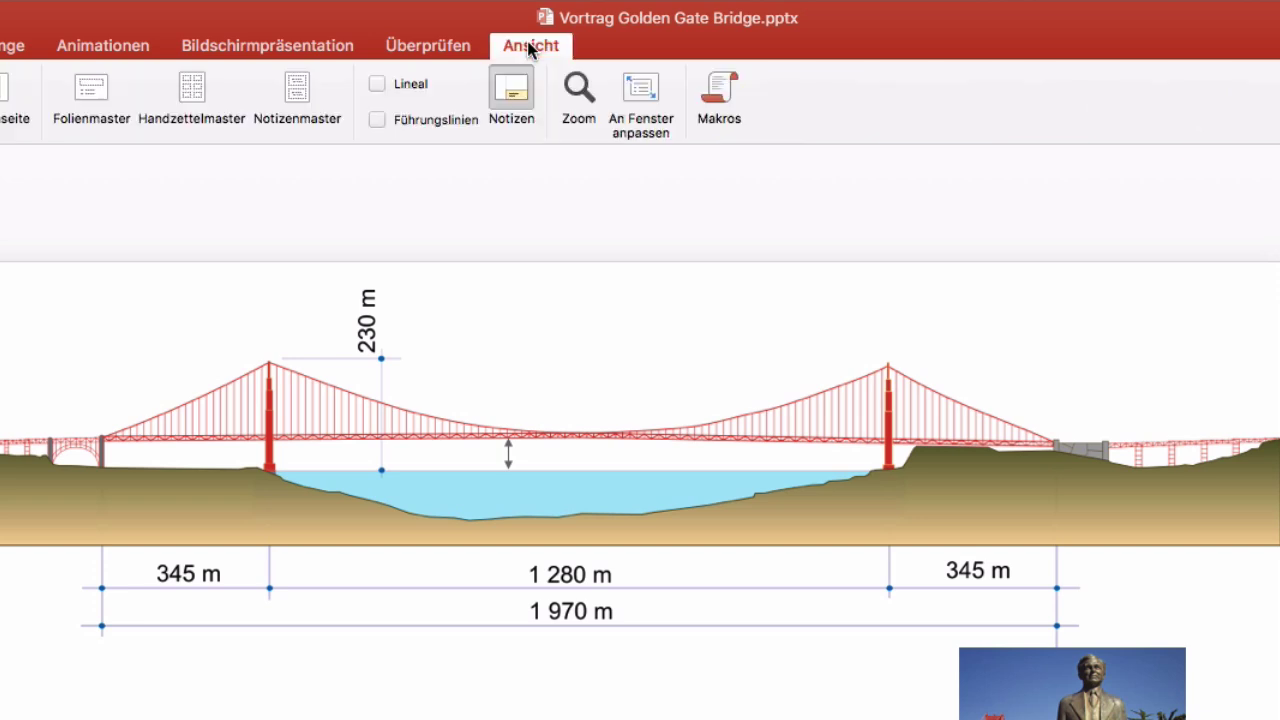
click(574, 96)
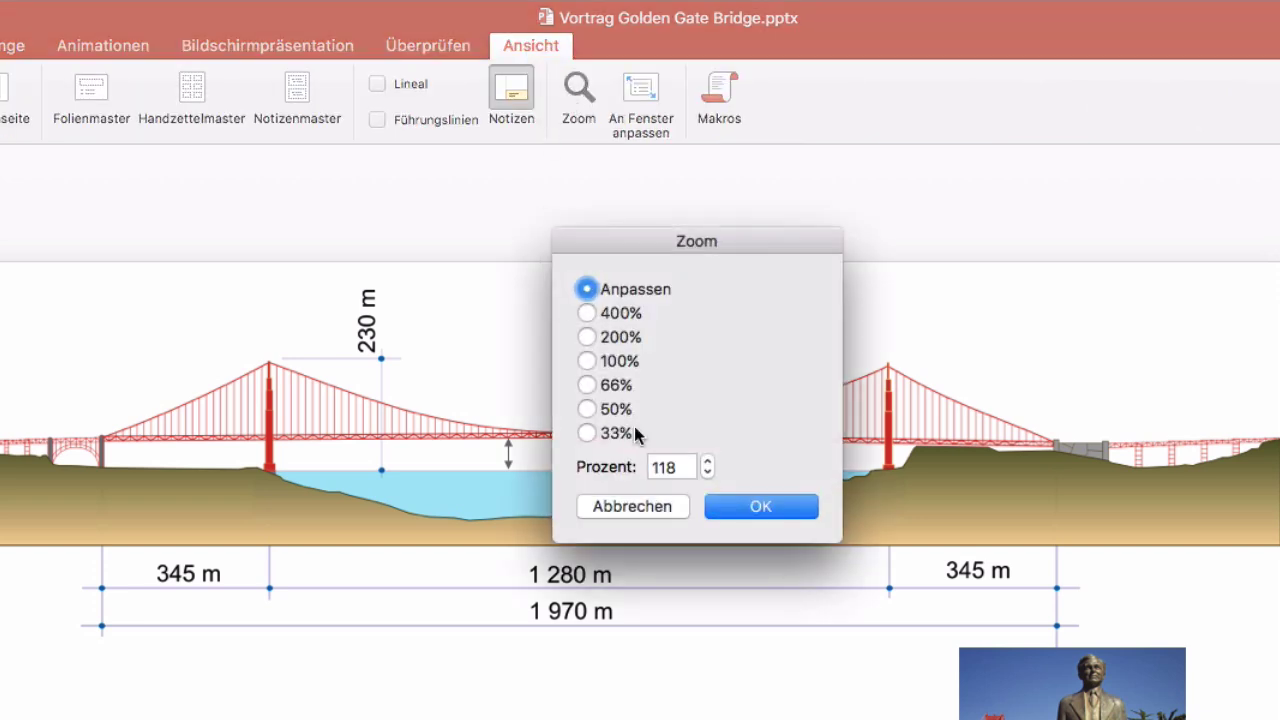
click(619, 338)
click(761, 507)
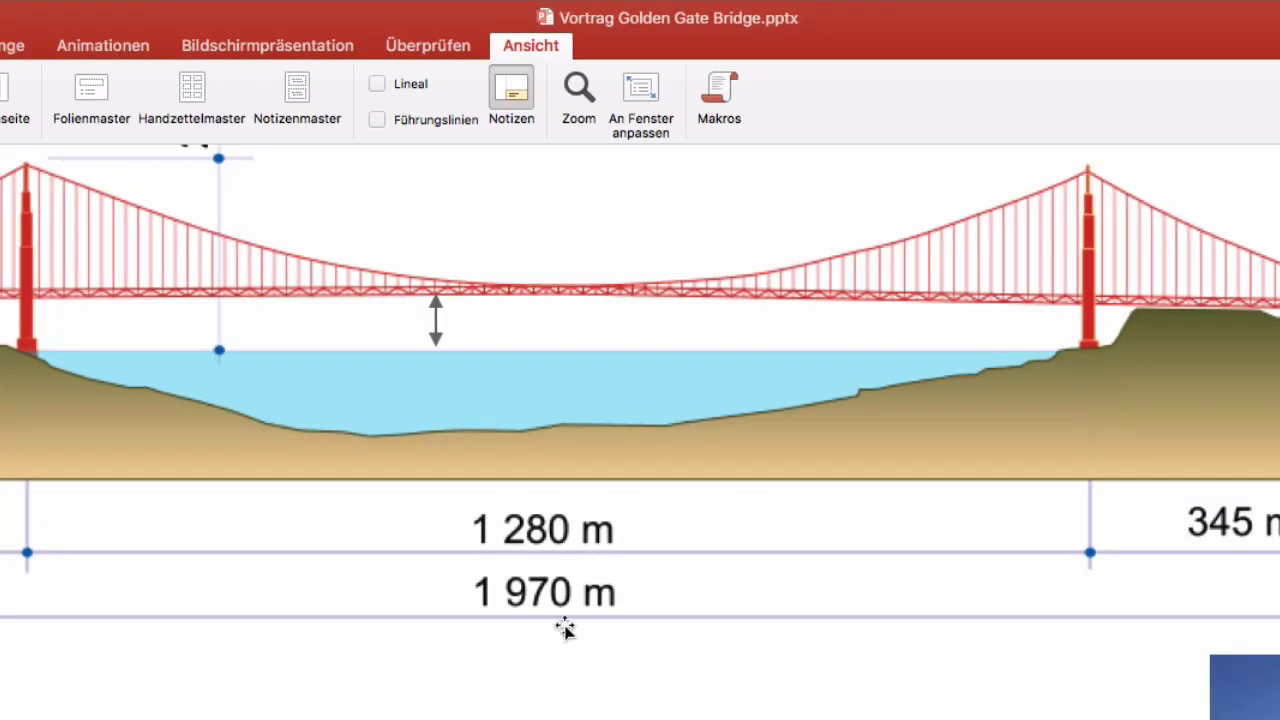
scroll(566, 629, up, 2)
scroll(557, 620, up, 3)
scroll(428, 471, up, 2)
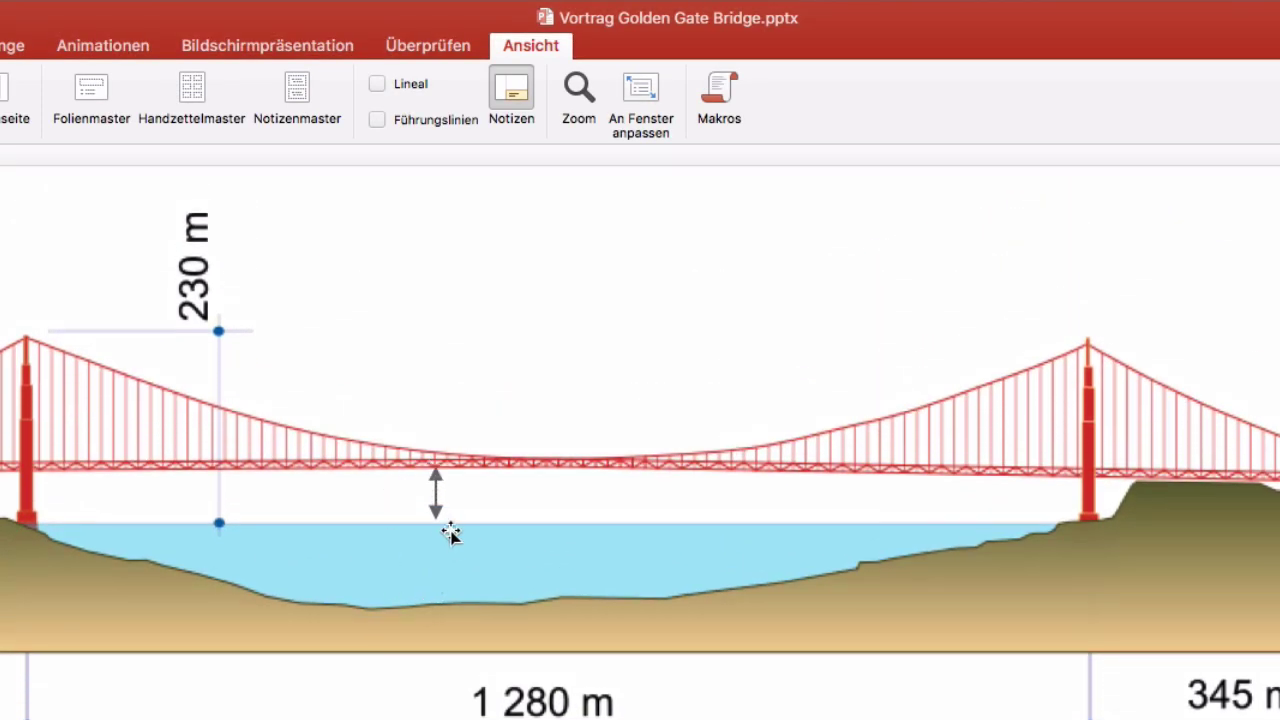
scroll(428, 512, down, 2)
scroll(428, 512, down, 2)
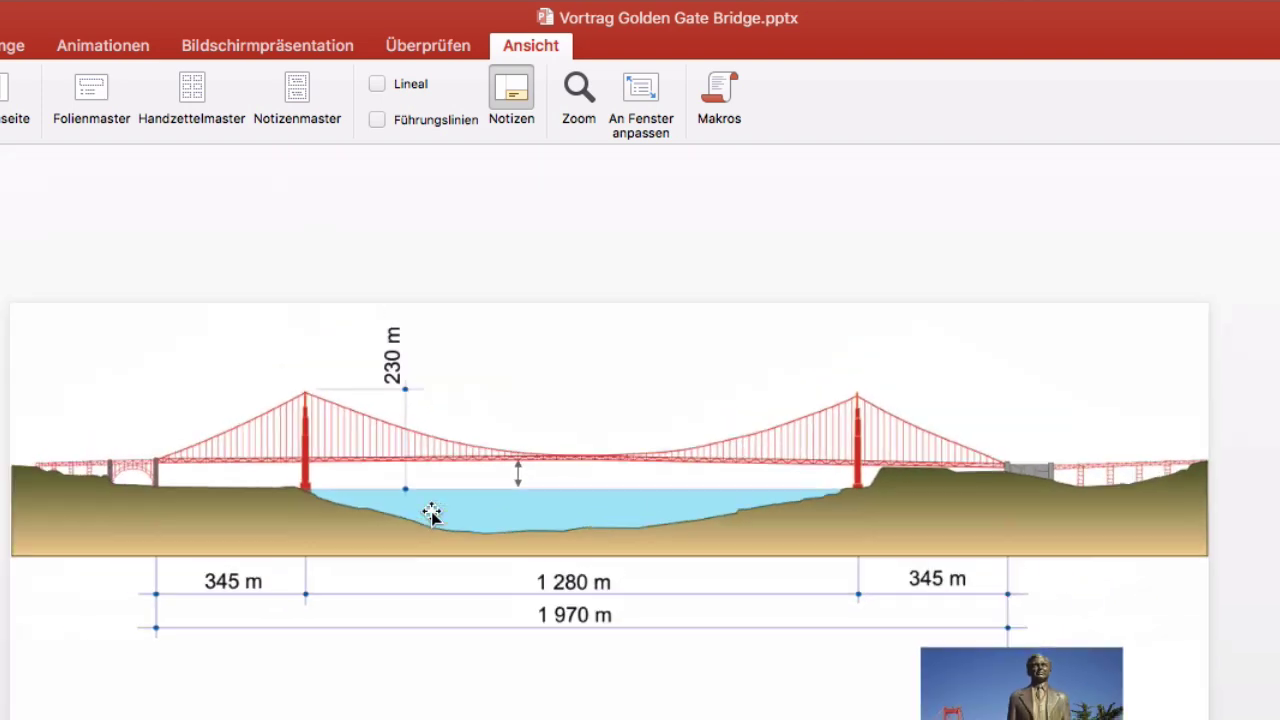
scroll(430, 513, up, 3)
scroll(431, 514, up, 2)
scroll(431, 514, down, 1)
scroll(431, 514, up, 2)
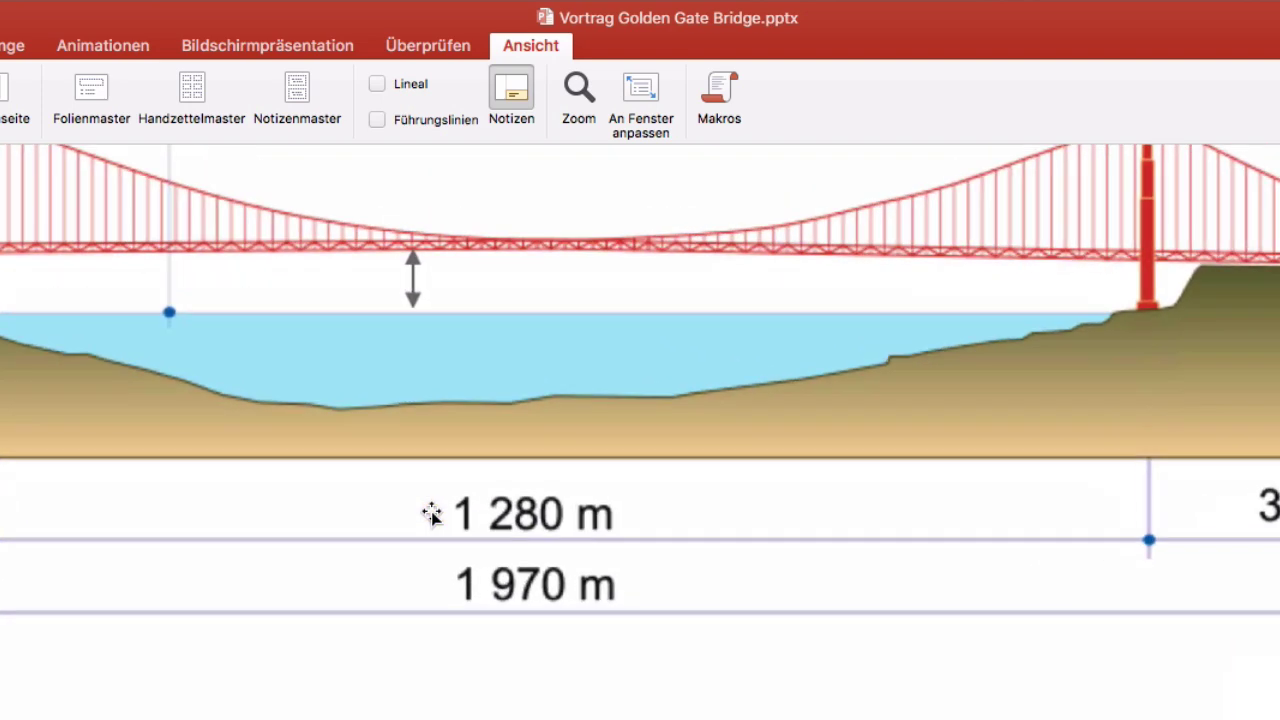
scroll(431, 514, up, 3)
scroll(431, 514, up, 2)
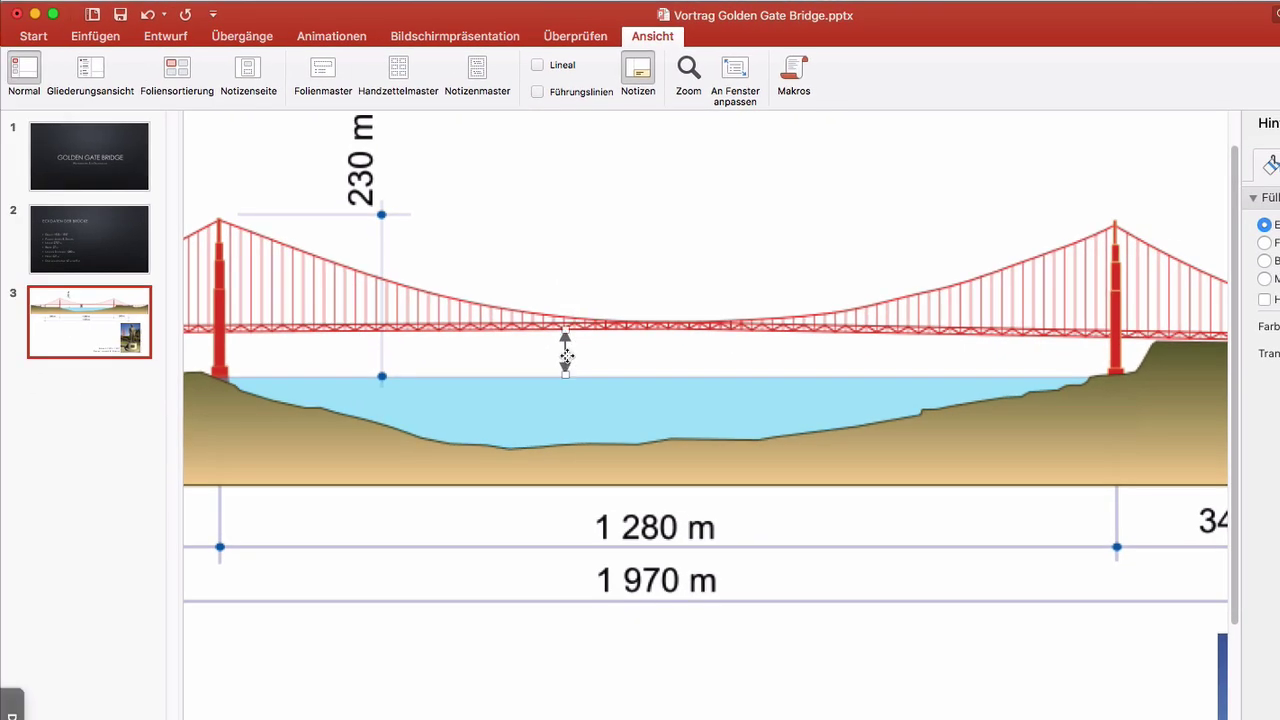
Step: Change the clearance arrow's outline colour to standard blue
click(566, 357)
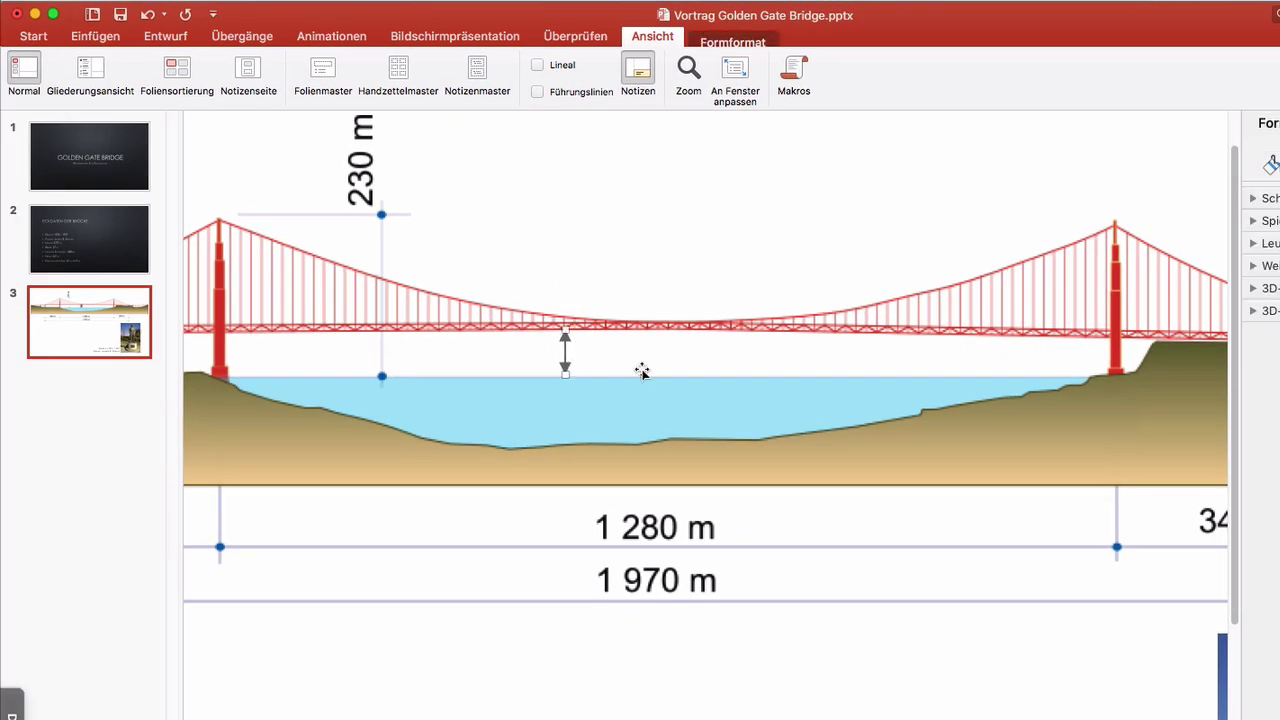
click(733, 37)
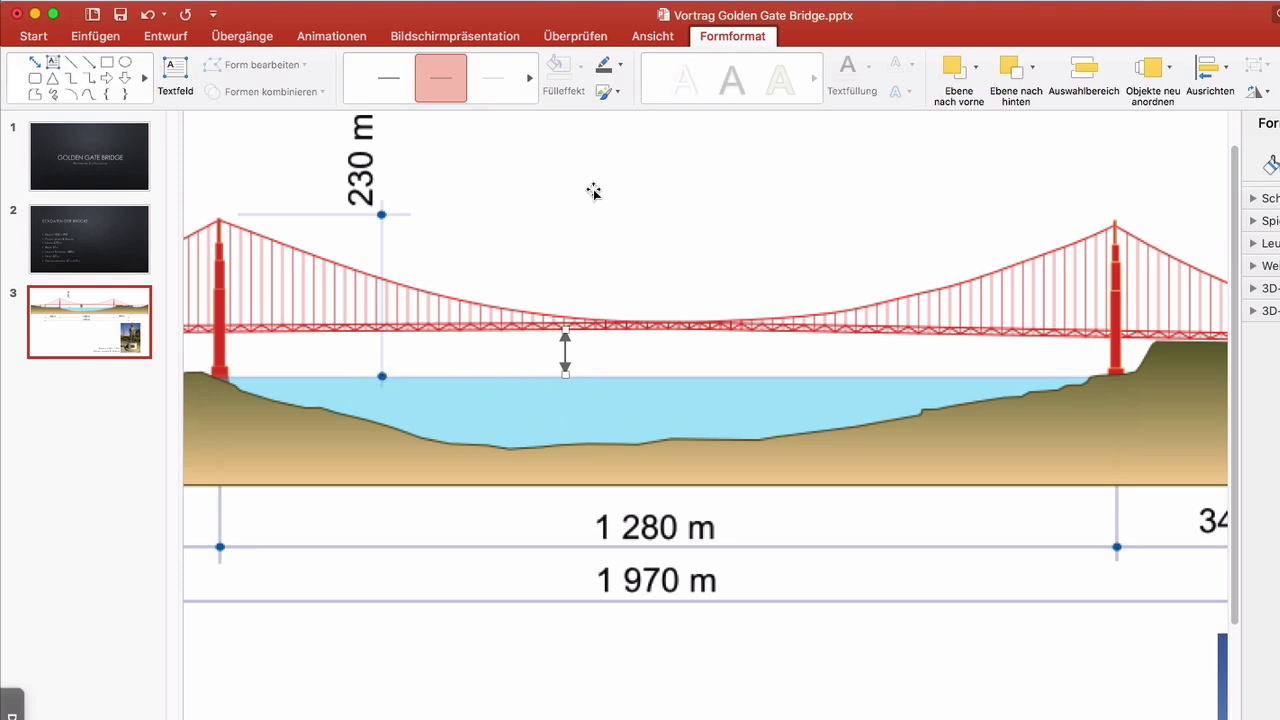
click(620, 65)
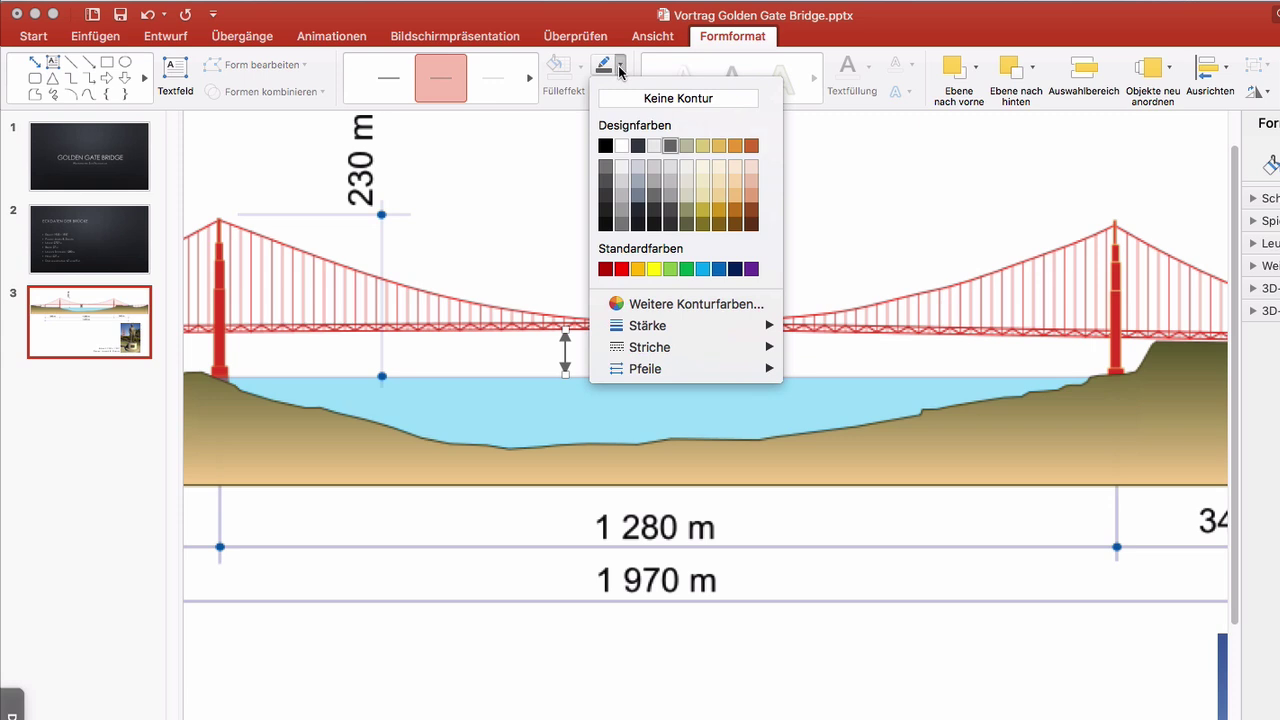
click(717, 269)
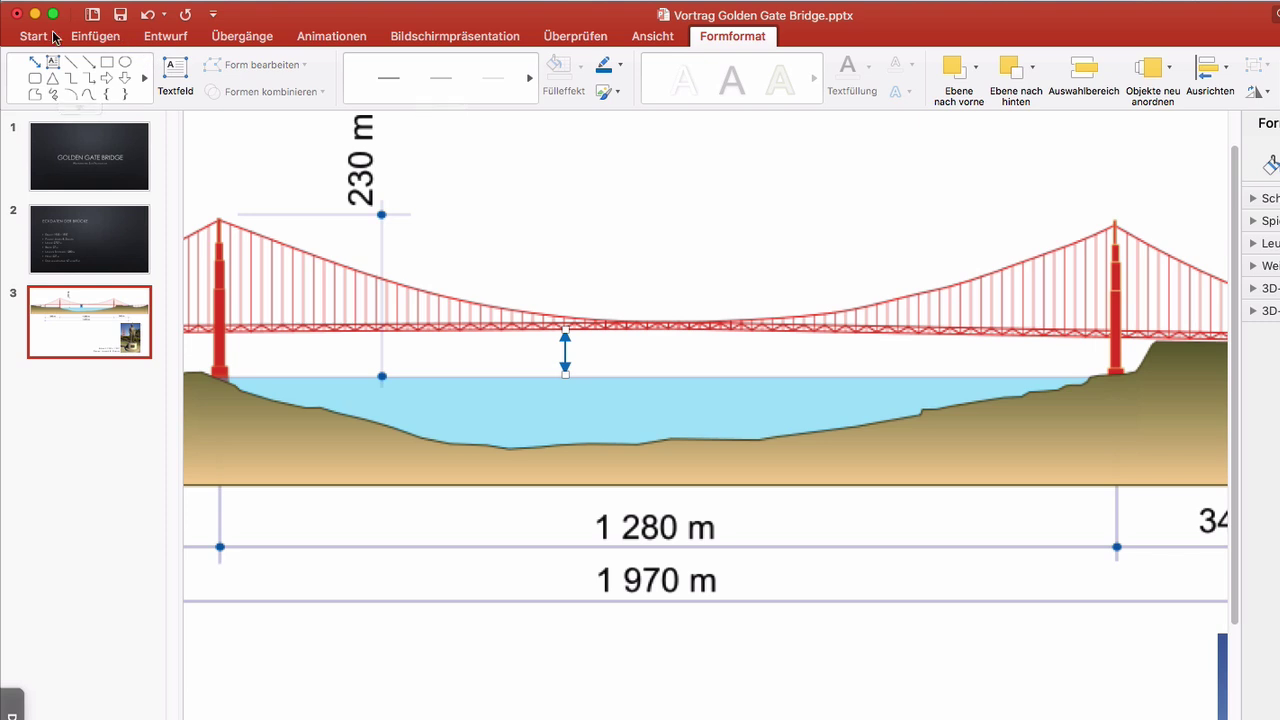
click(31, 38)
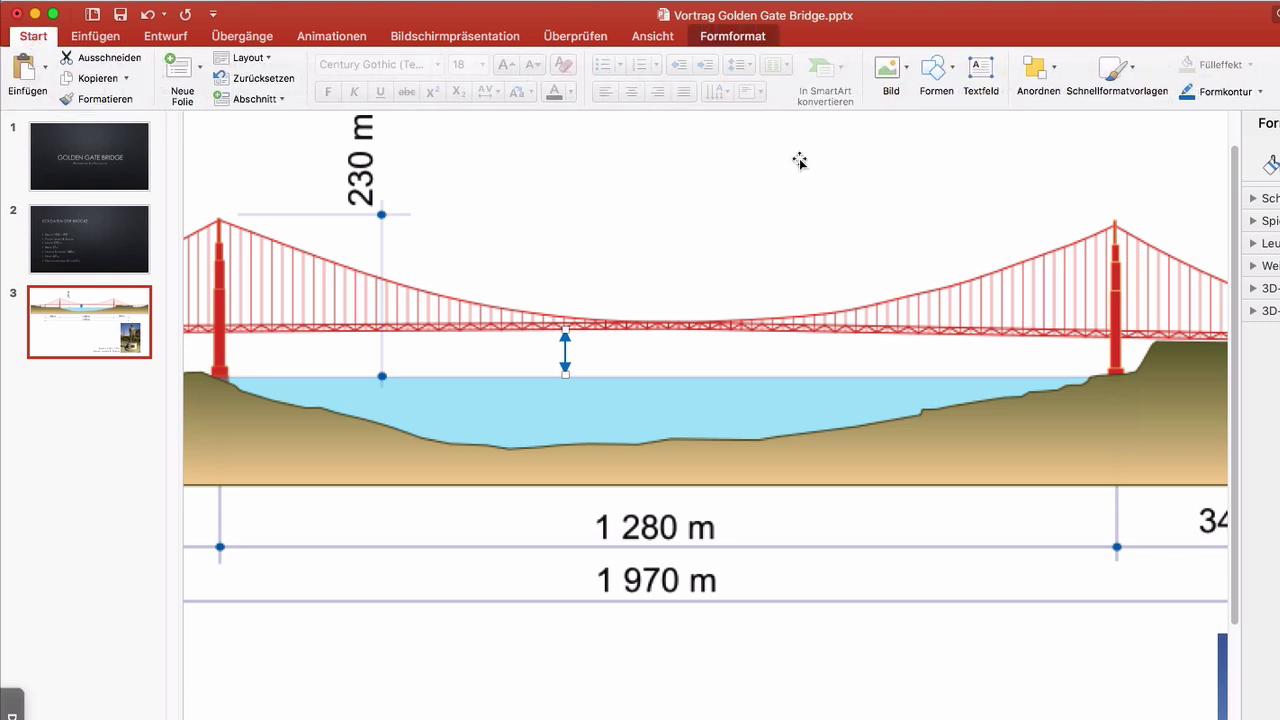
Step: Add a text box reading '67 m' below the clearance arrow
click(982, 72)
drag(611, 352, 669, 386)
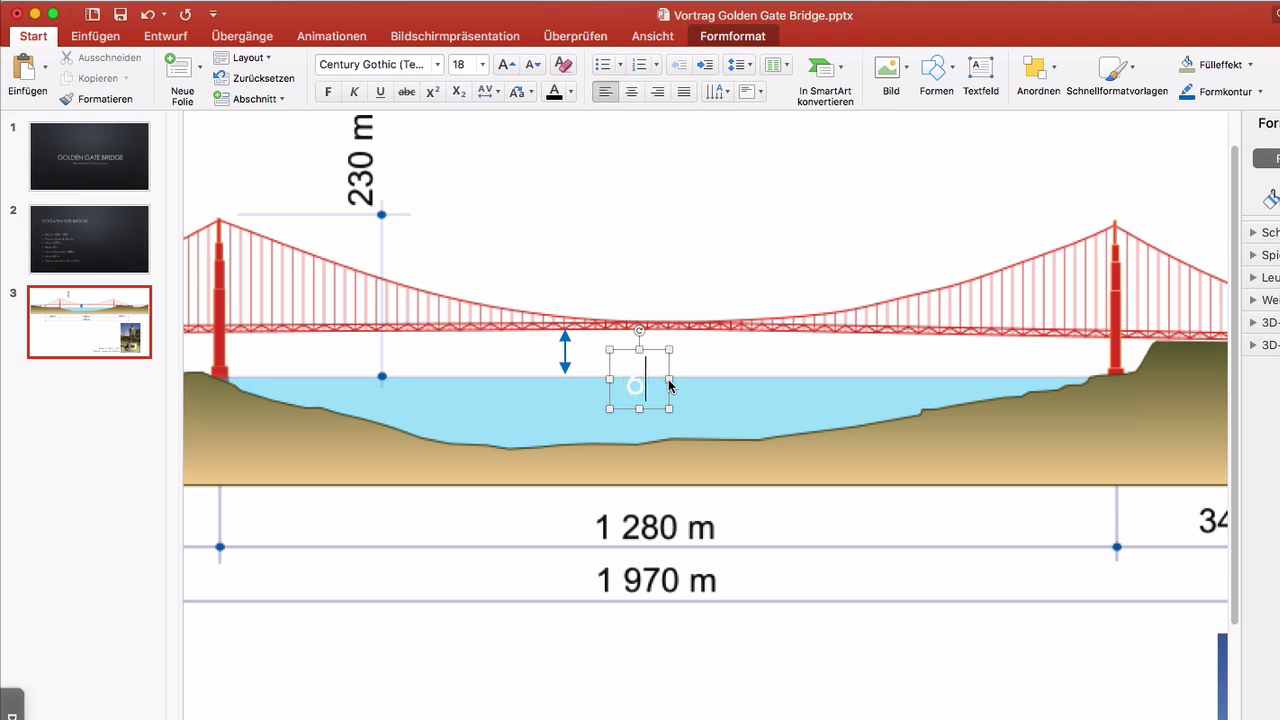
text(7 m)
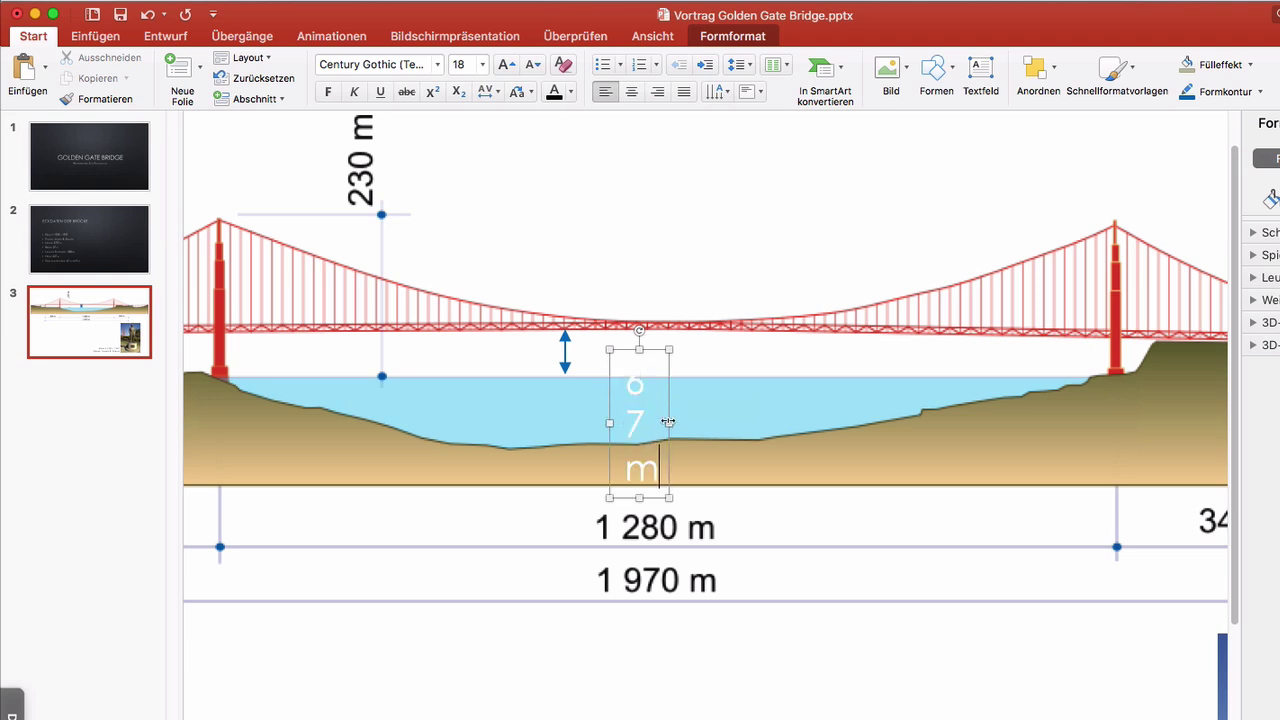
drag(668, 425, 766, 415)
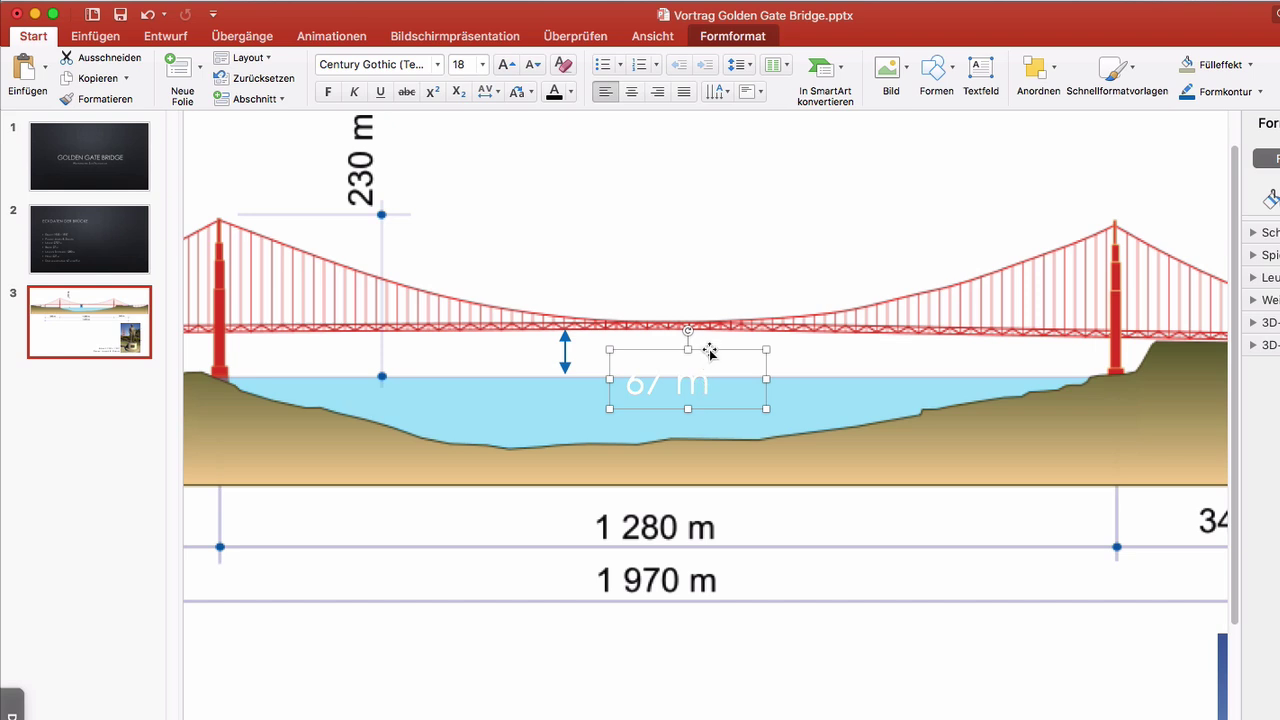
drag(709, 351, 688, 372)
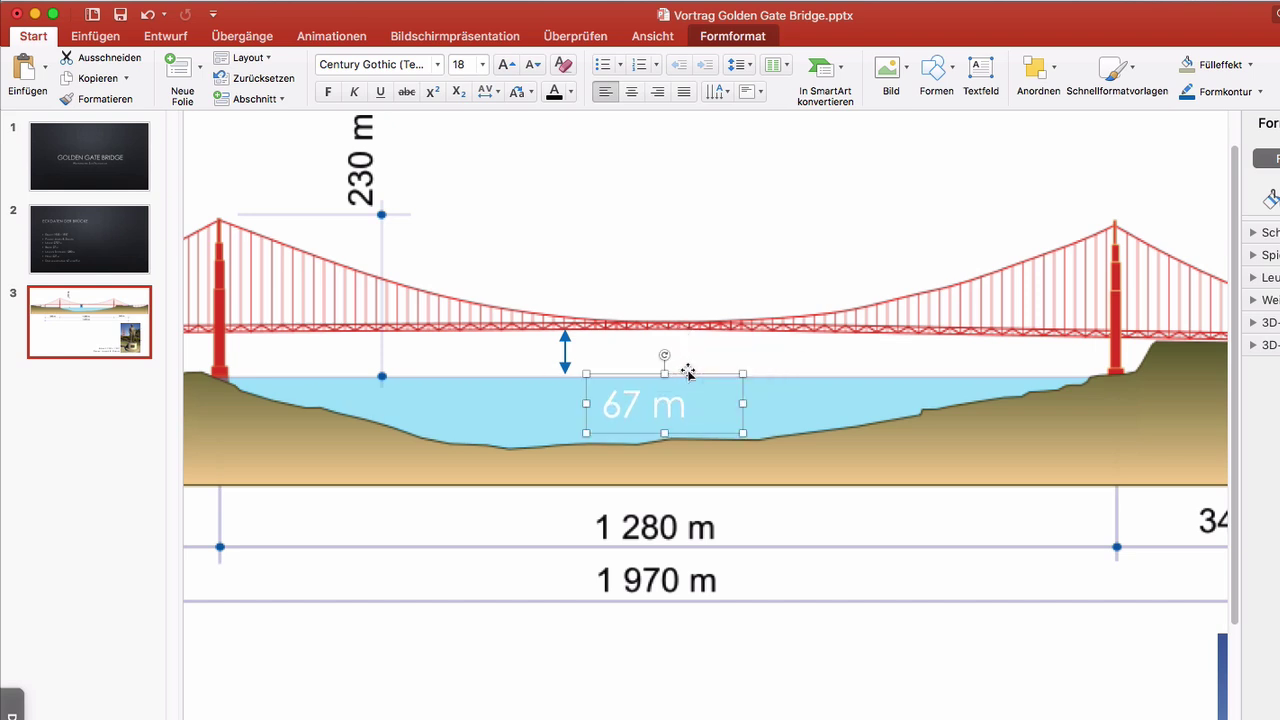
Step: Make the 67 m text black and reduce it to 10 pt
click(570, 91)
click(552, 138)
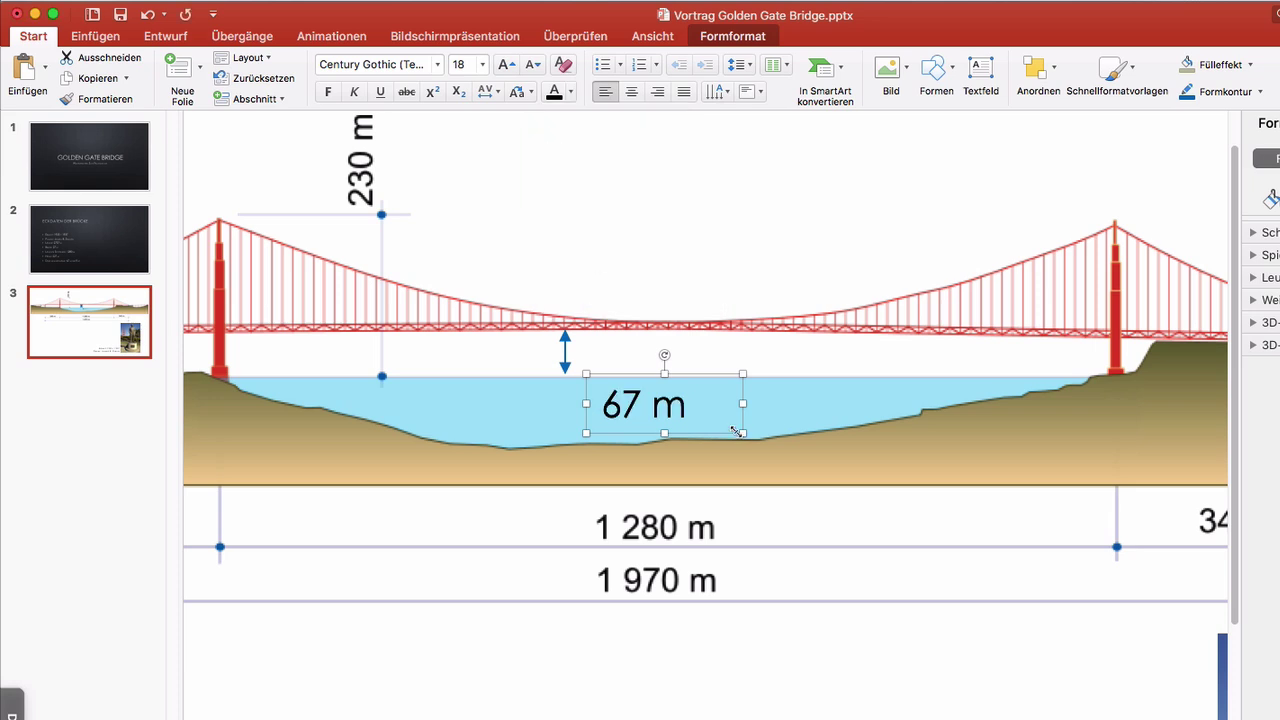
drag(744, 434, 719, 436)
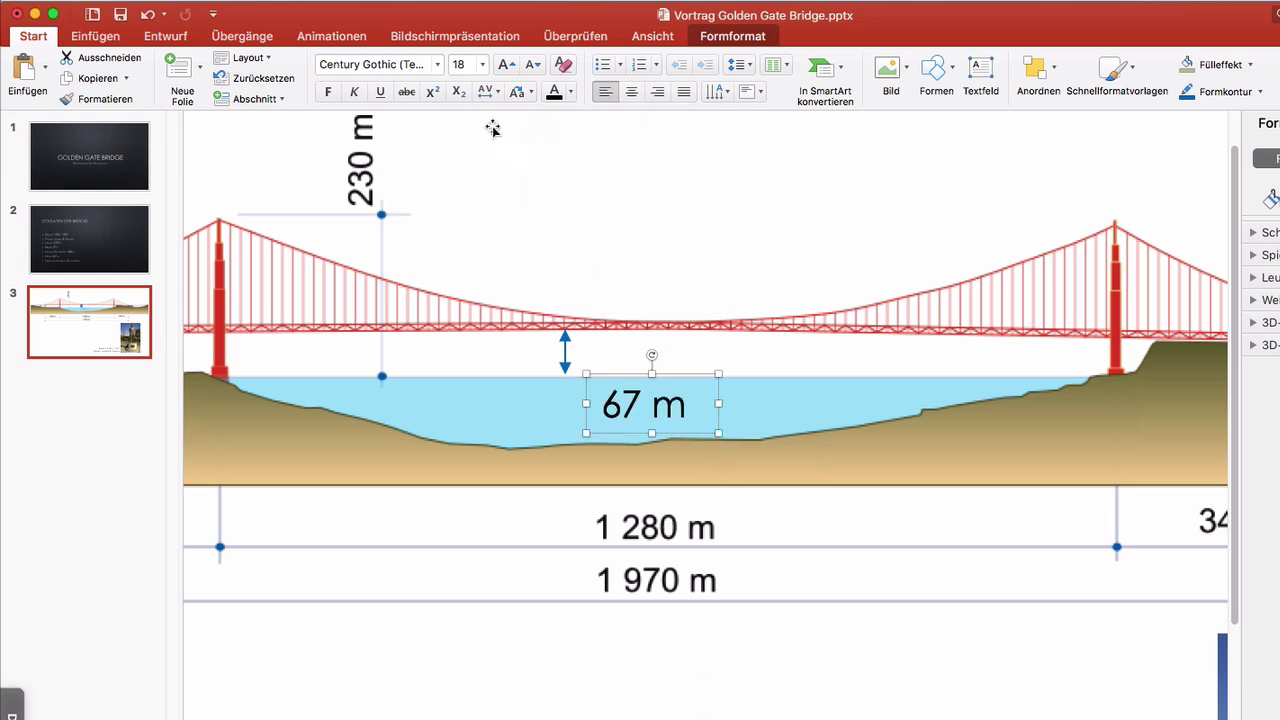
click(533, 65)
click(533, 65)
click(533, 65)
click(533, 65)
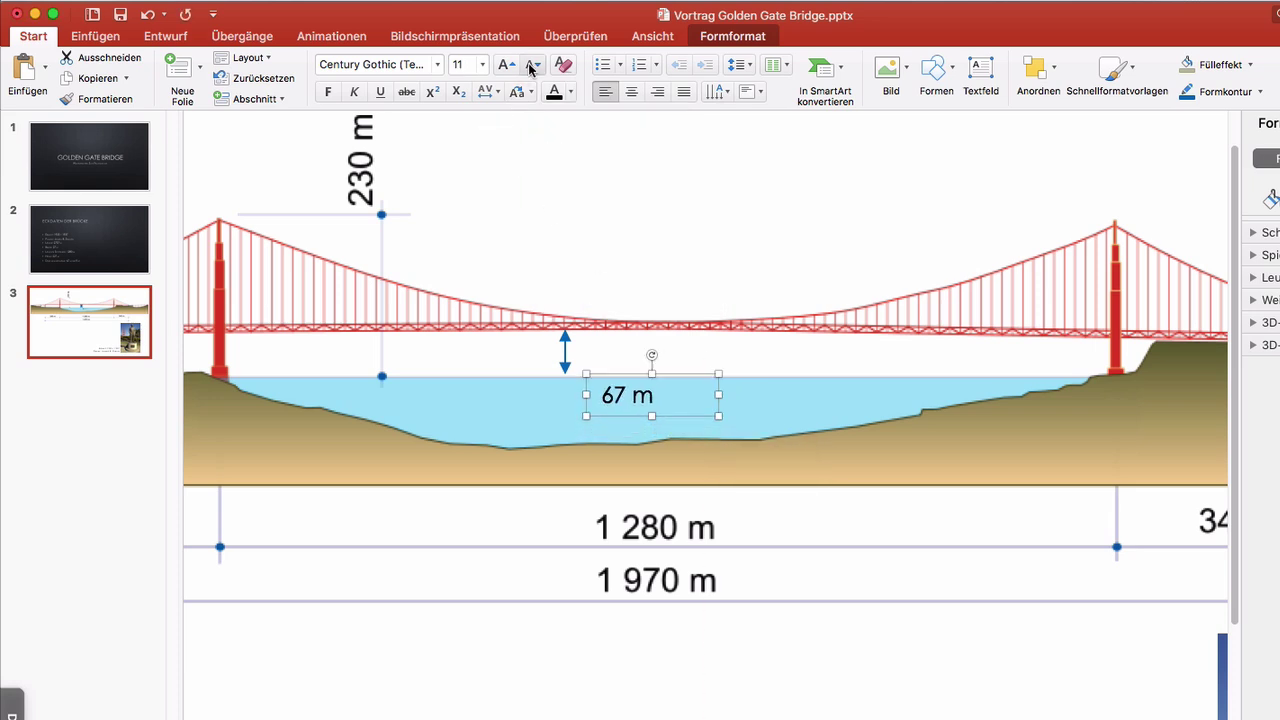
click(327, 92)
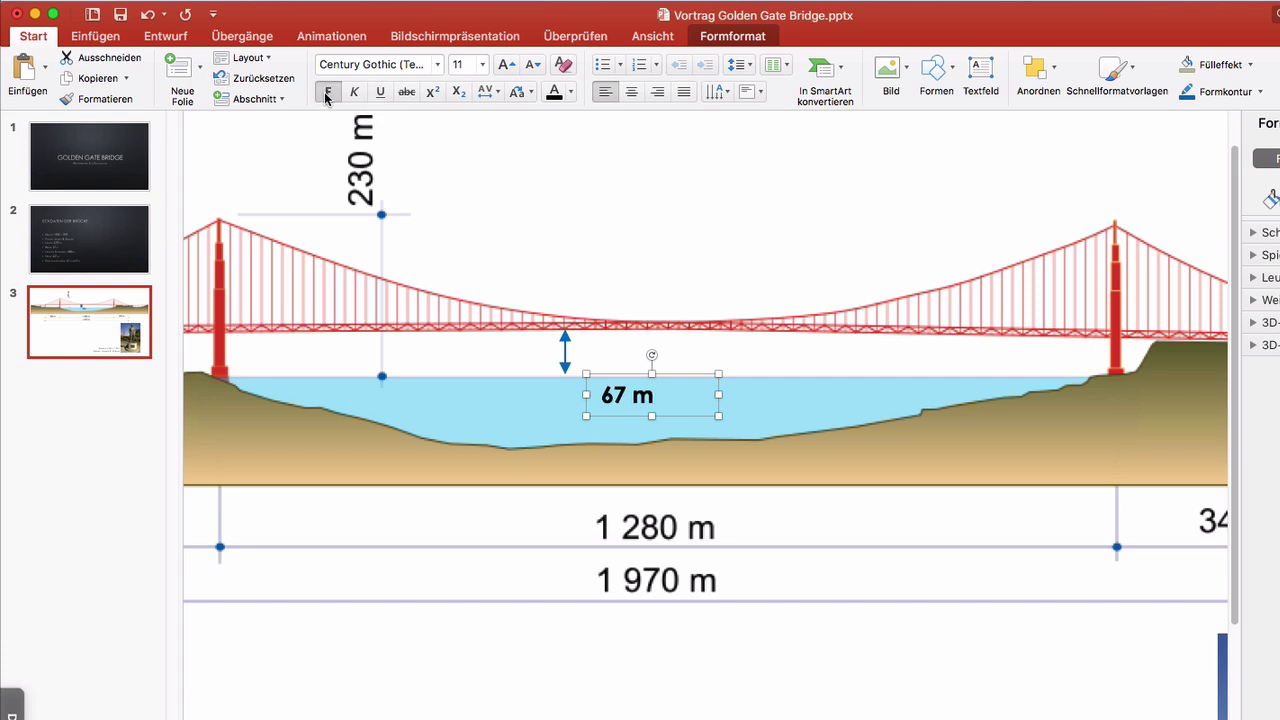
click(535, 66)
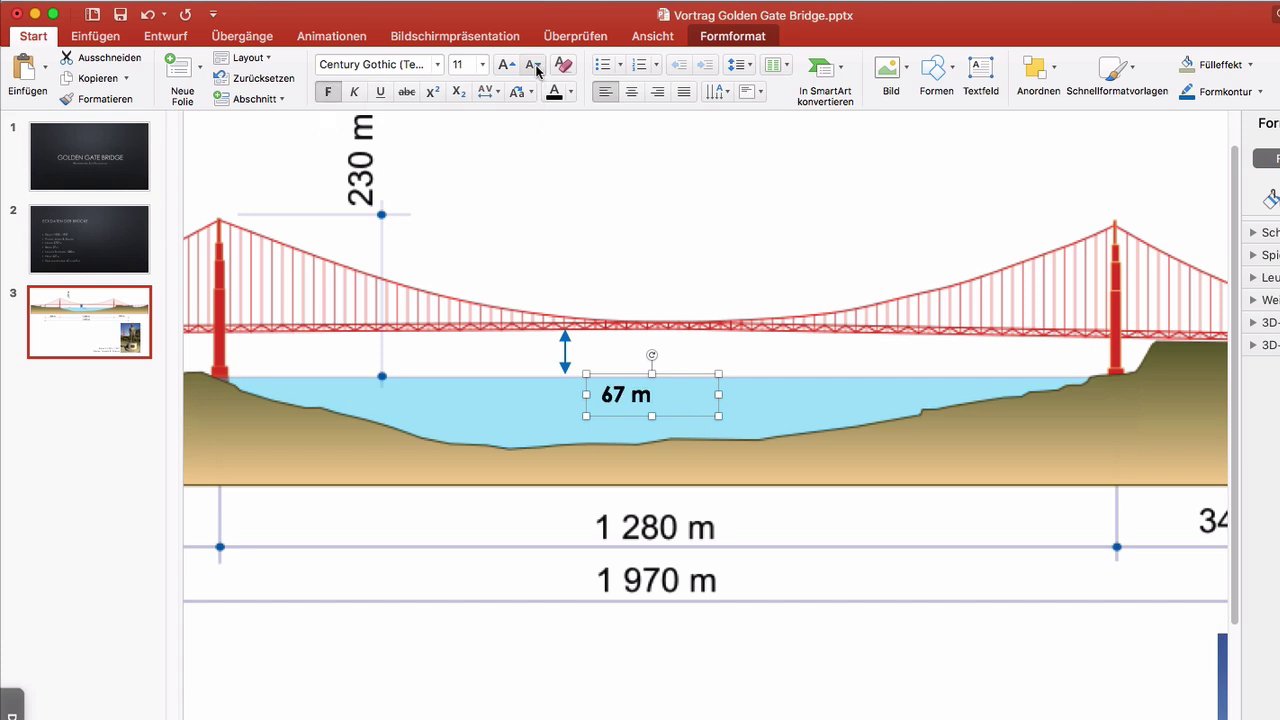
click(535, 66)
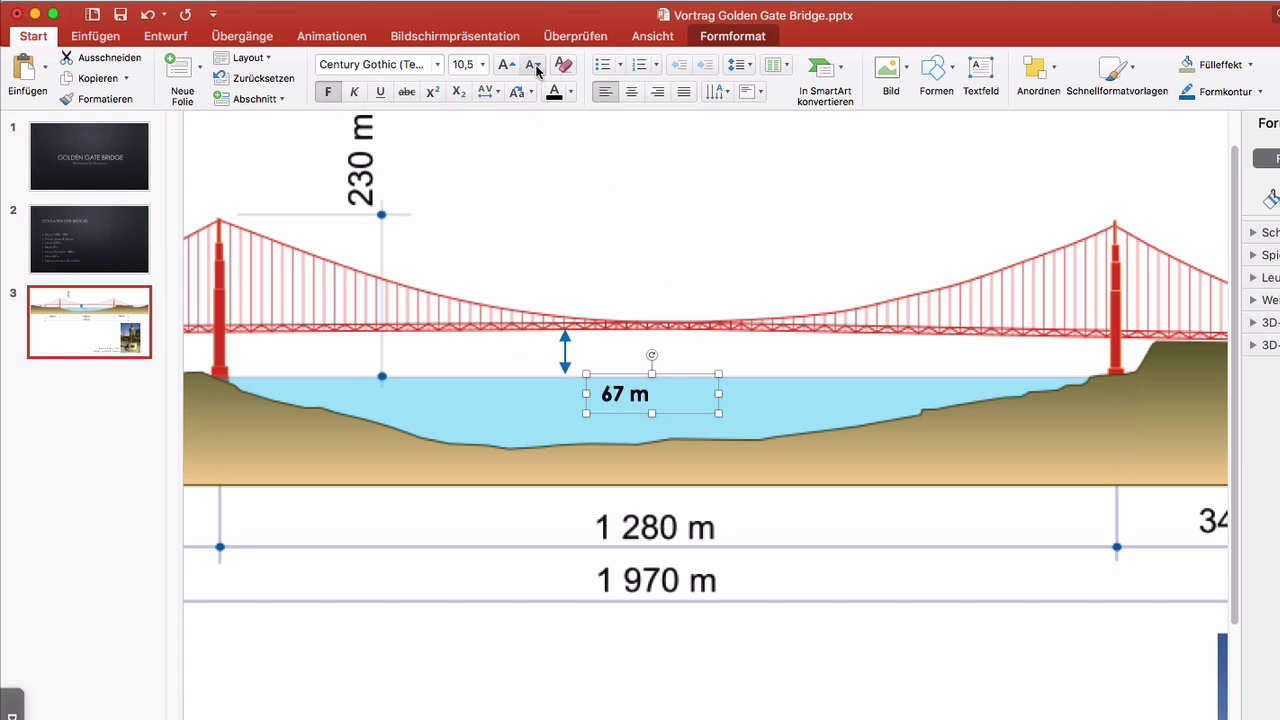
Step: Set the label to Helvetica, non-bold, 11 pt, and place it beside the blue arrow
click(414, 67)
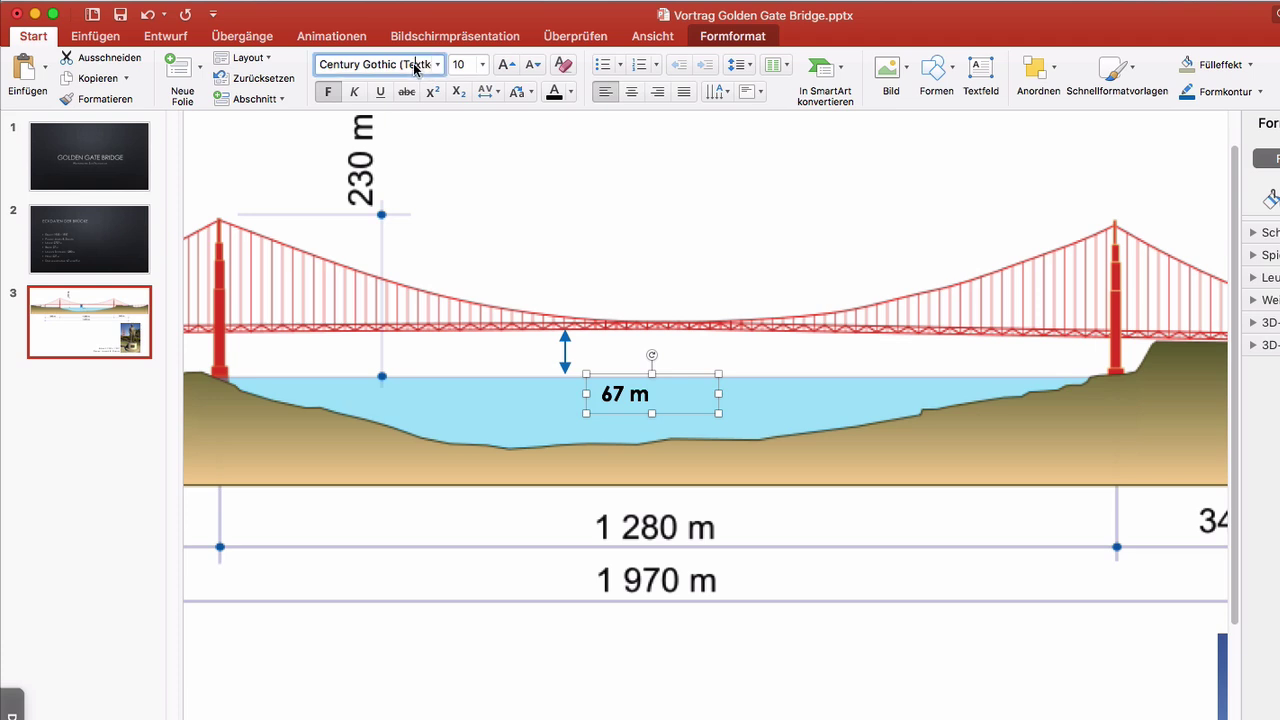
text(Hei)
key(BackSpace)
text(lvetica)
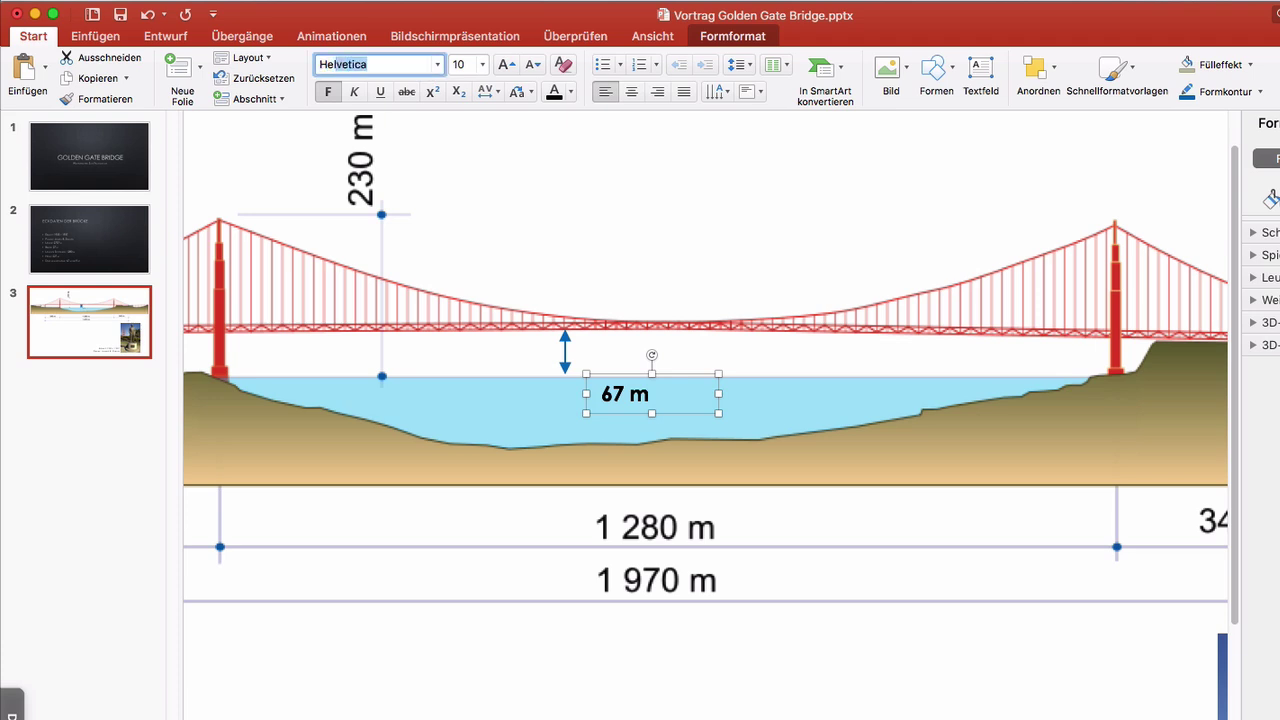
key(Return)
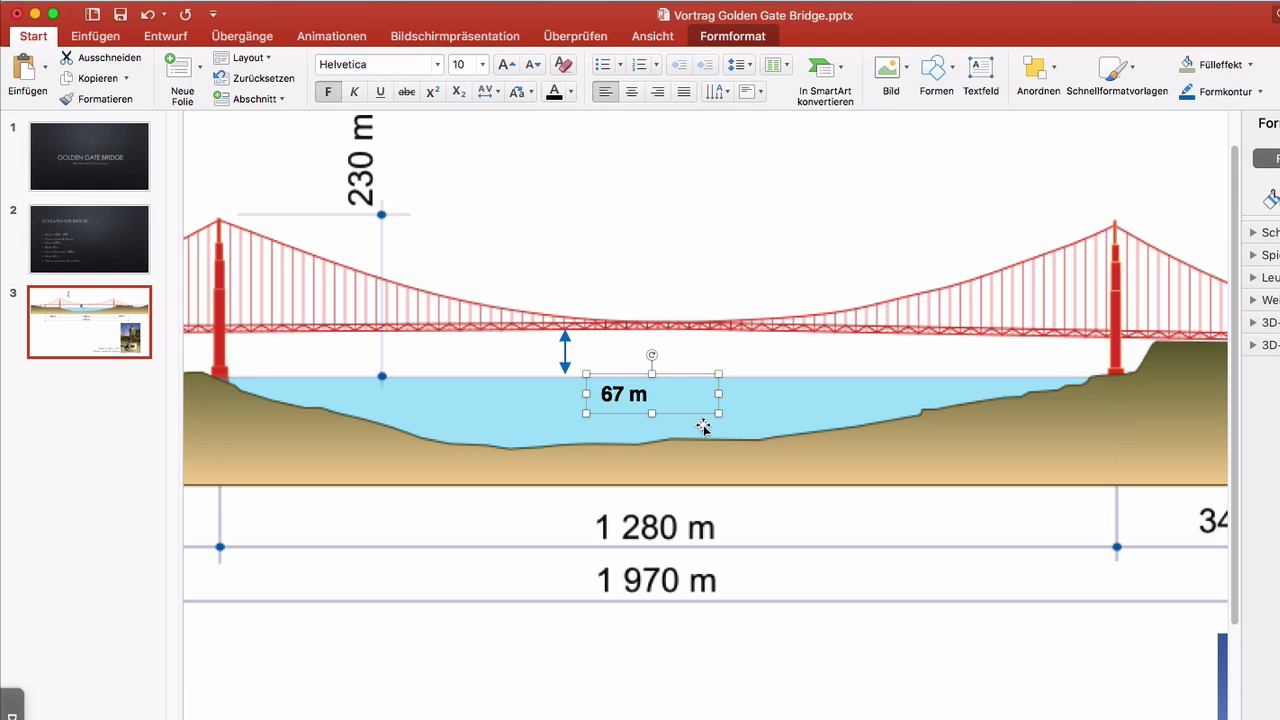
click(328, 92)
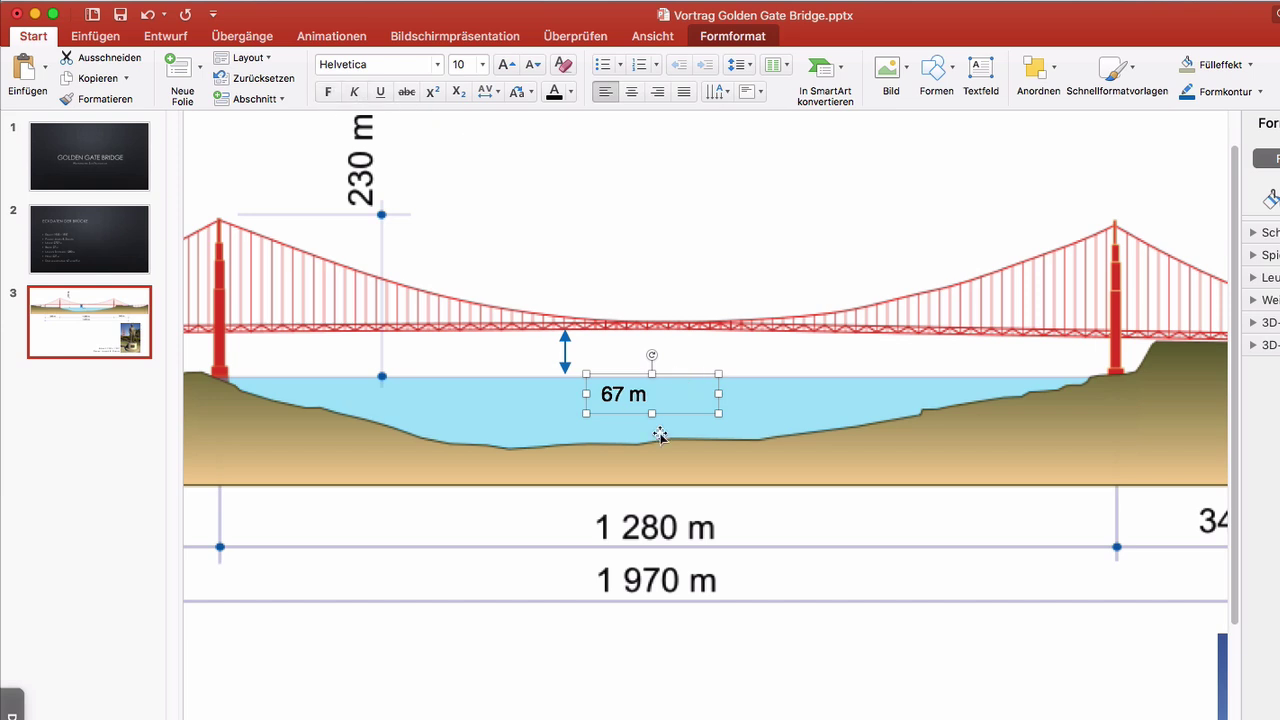
click(506, 64)
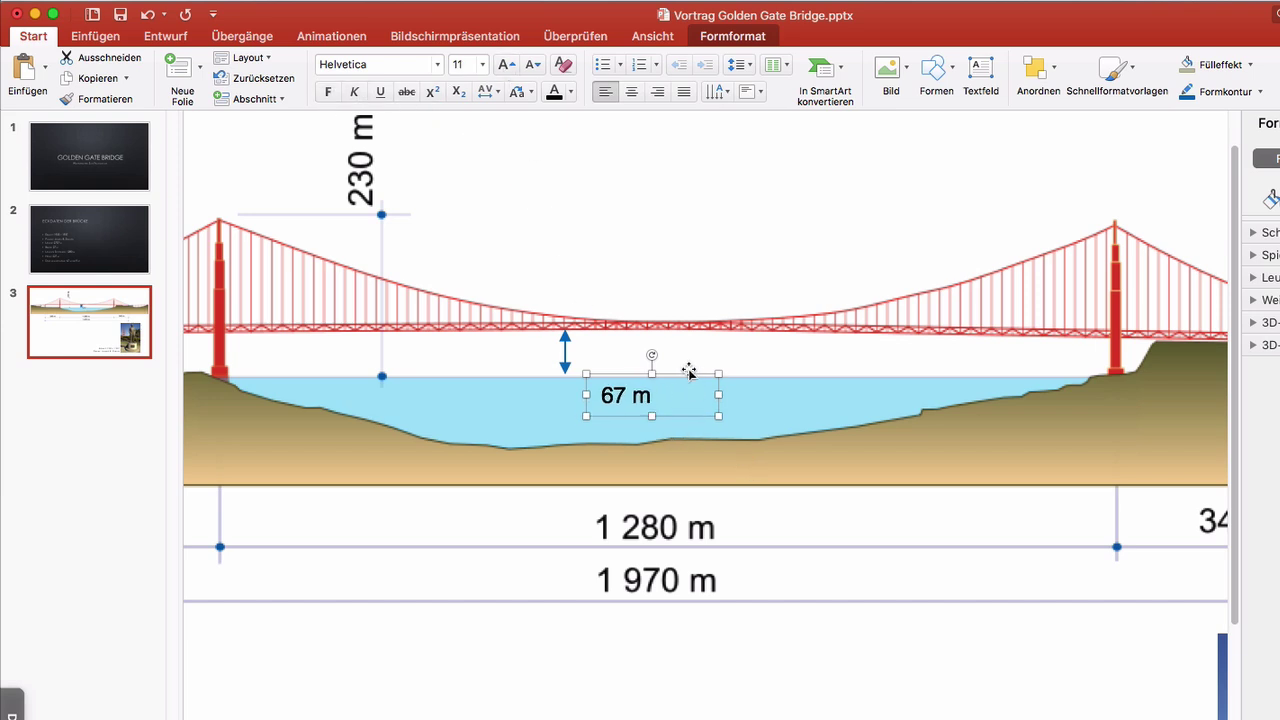
drag(689, 372, 668, 327)
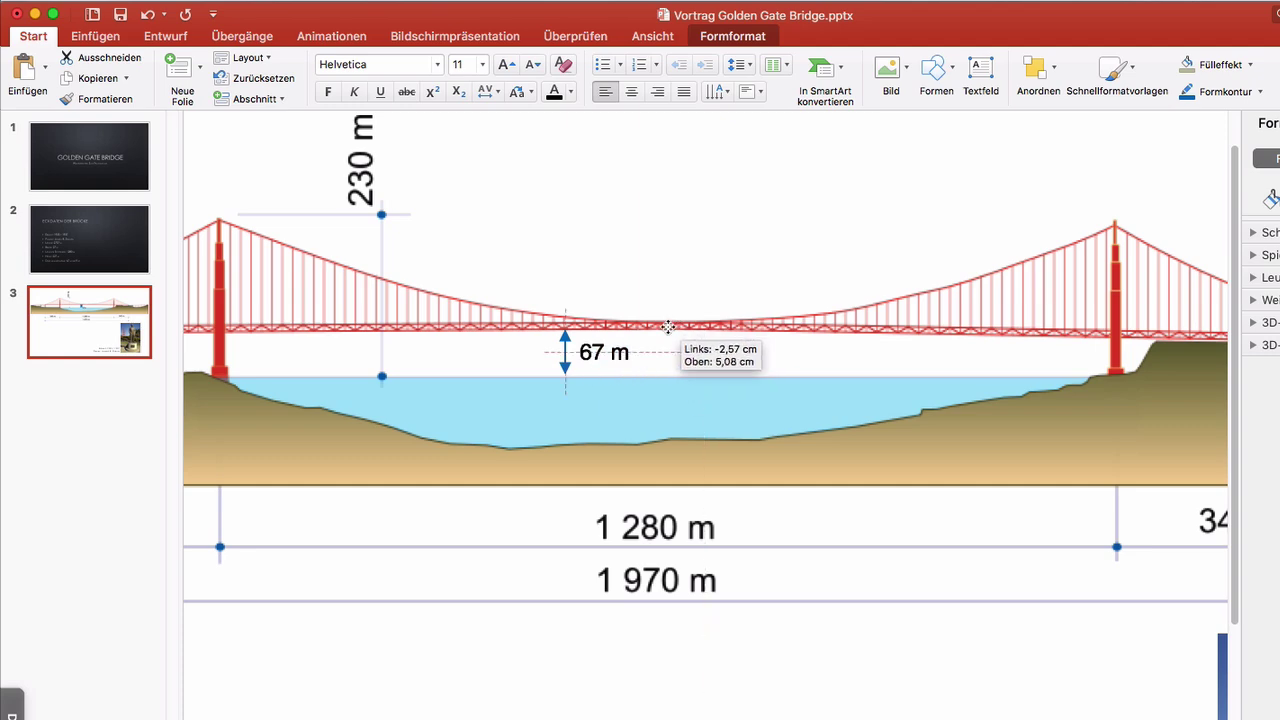
click(689, 249)
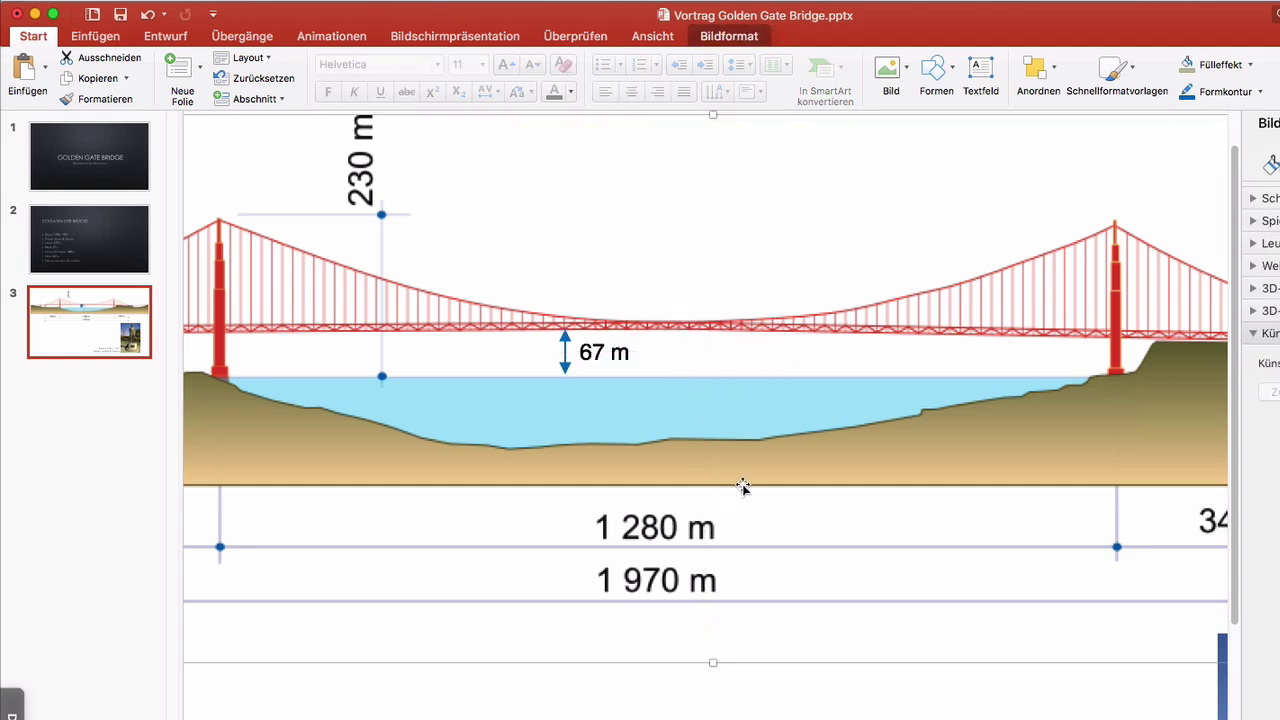
Step: Zoom out and enlarge the 67 m label to 12 pt
ctrl+scroll(742, 487, down, 1)
ctrl+scroll(742, 487, down, 1)
ctrl+scroll(742, 487, down, 1)
ctrl+scroll(742, 487, down, 1)
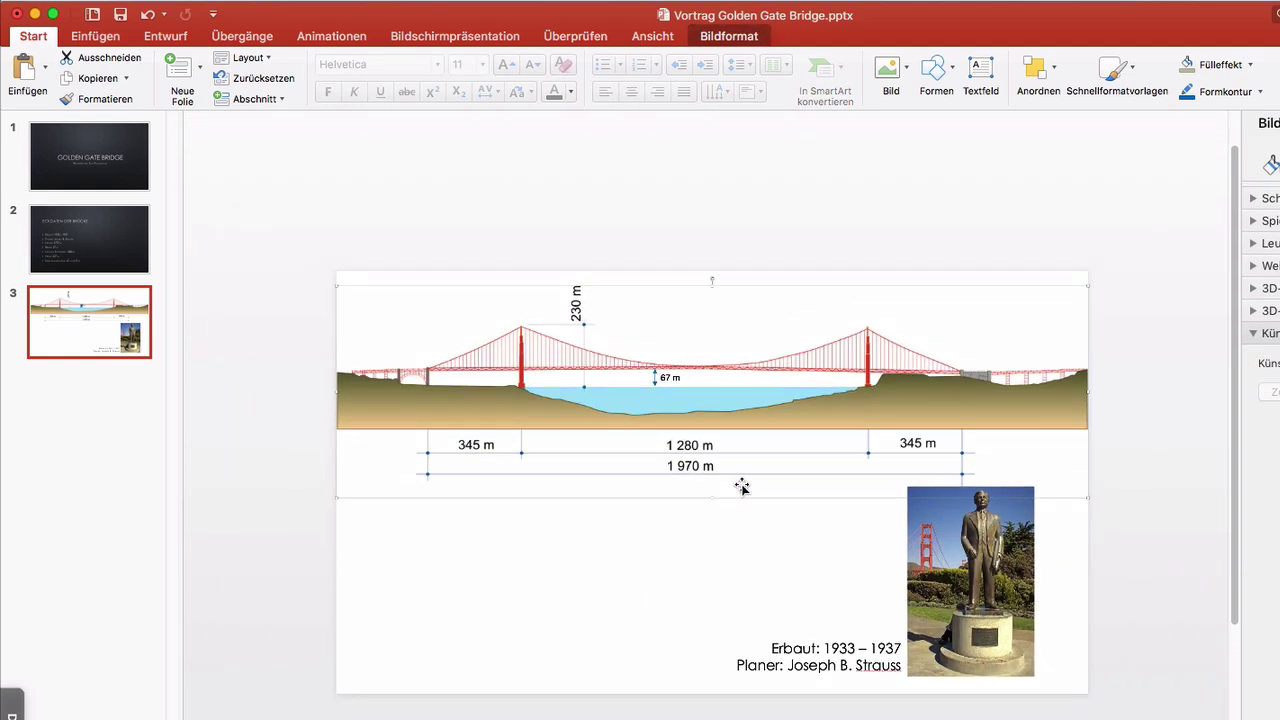
ctrl+scroll(705, 572, up, 1)
ctrl+scroll(705, 572, up, 1)
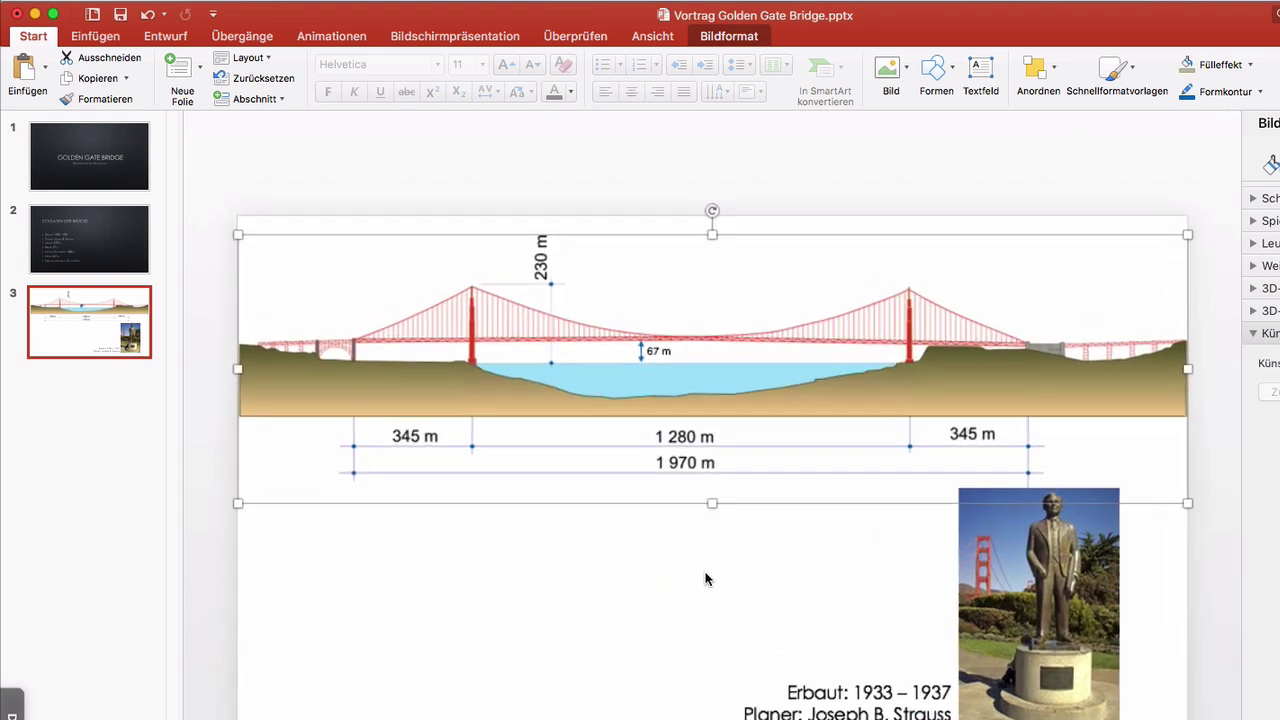
click(661, 347)
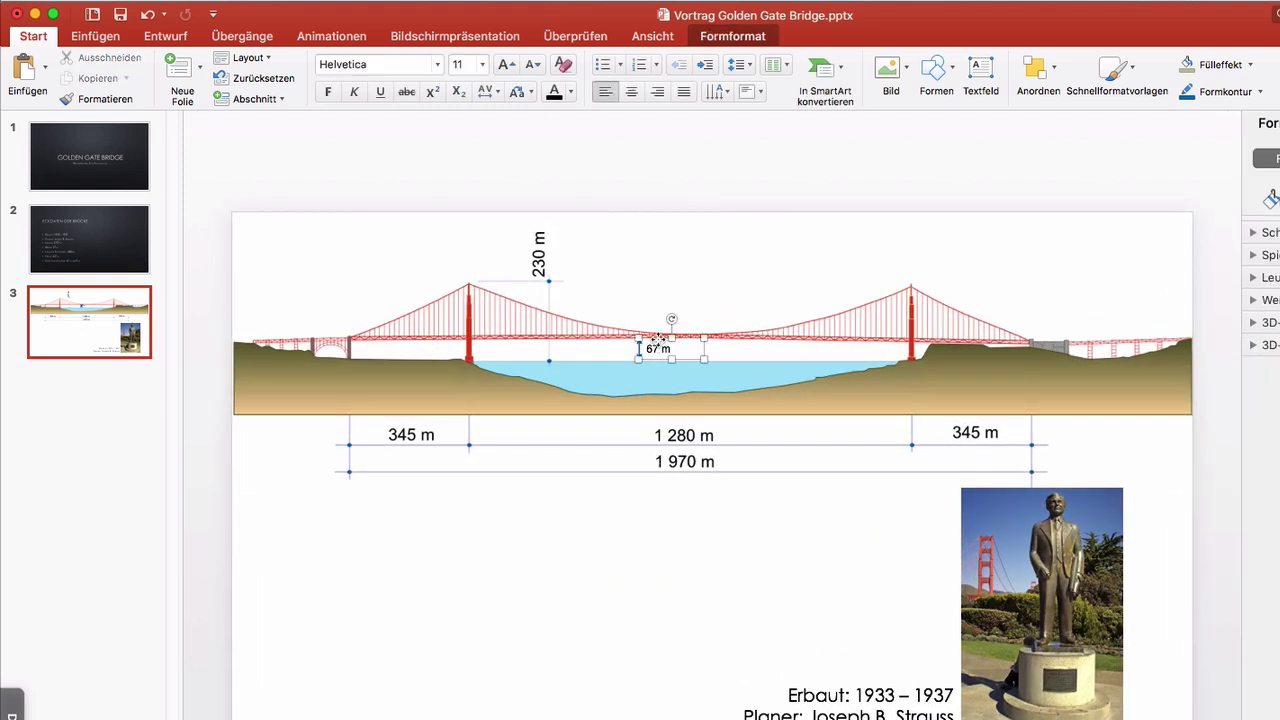
click(506, 64)
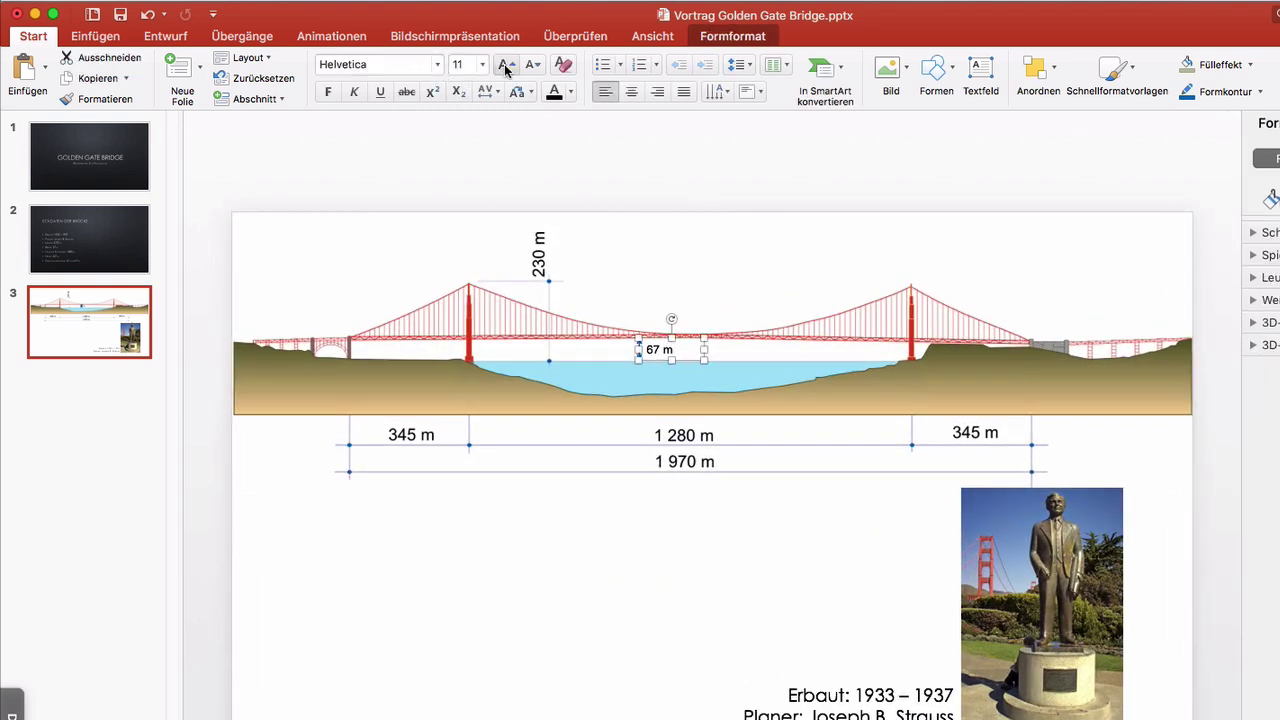
click(720, 290)
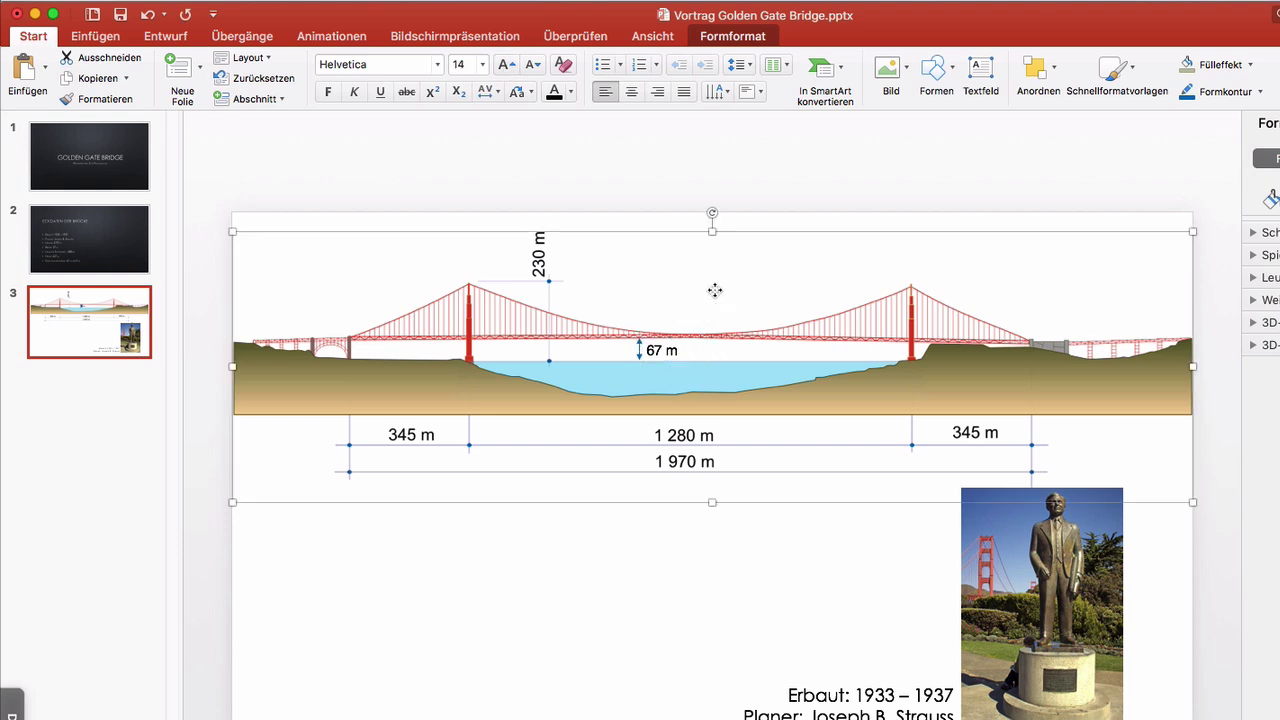
click(617, 645)
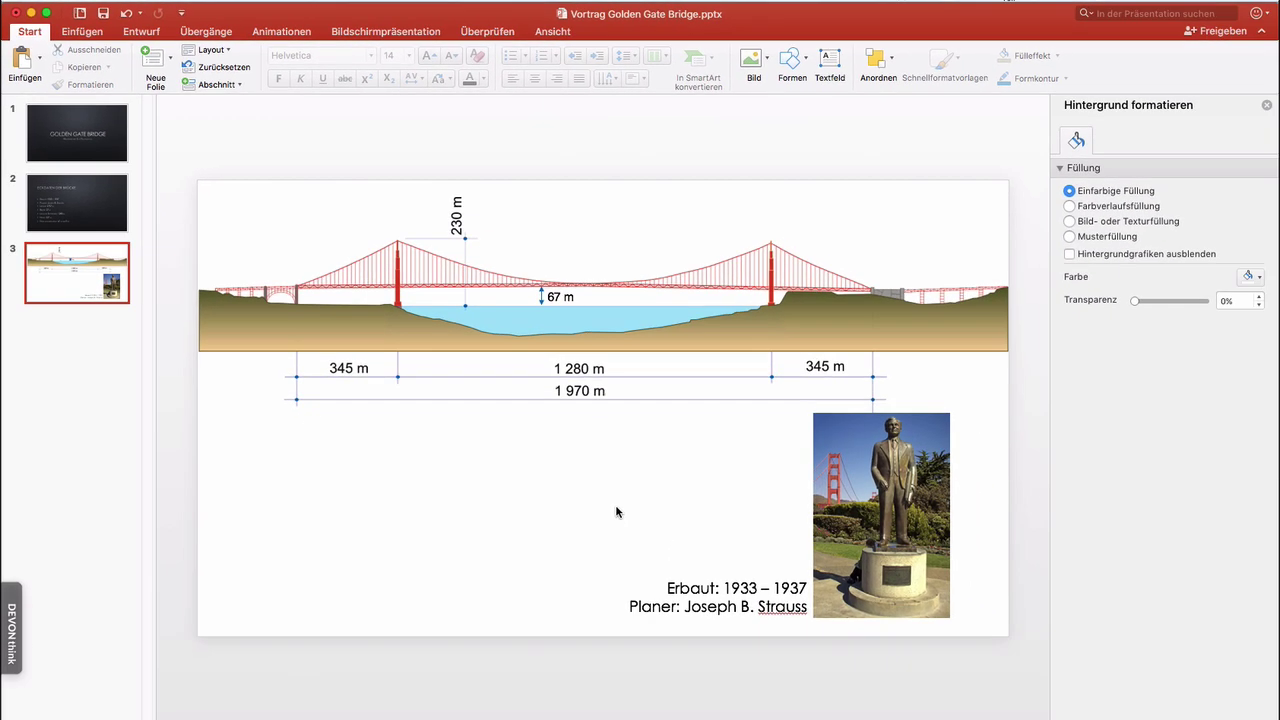
click(100, 210)
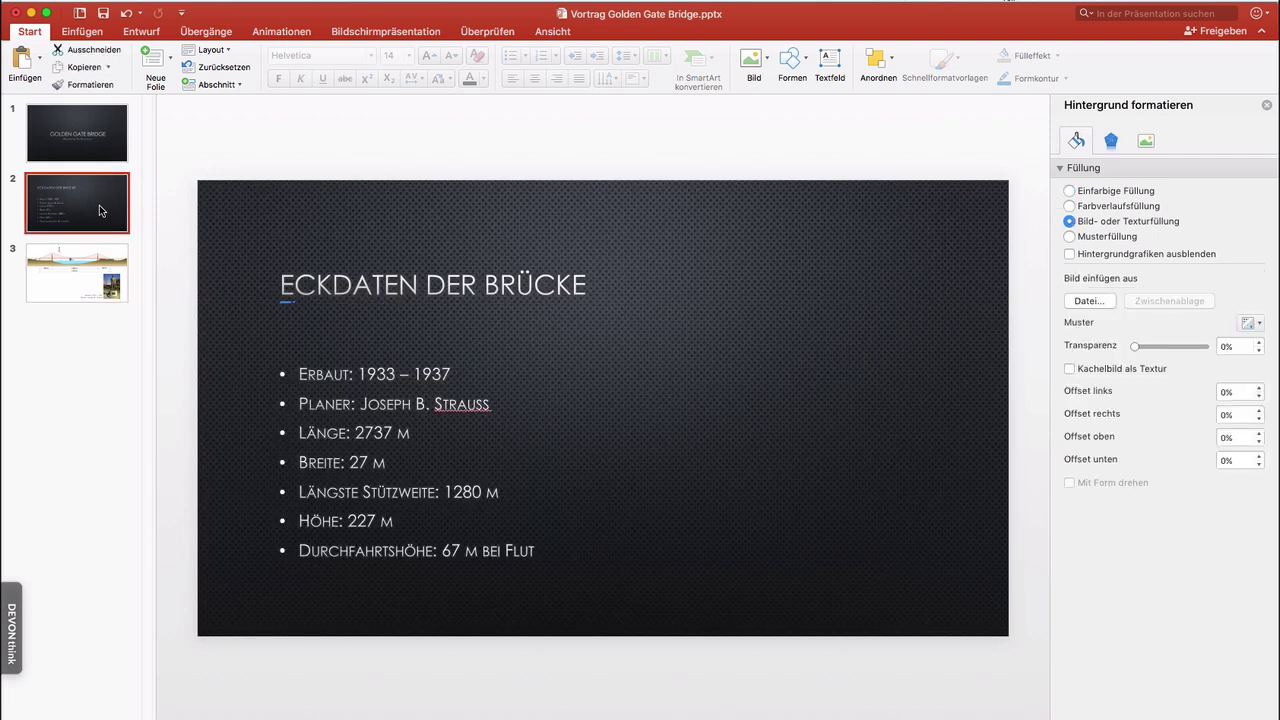
click(113, 288)
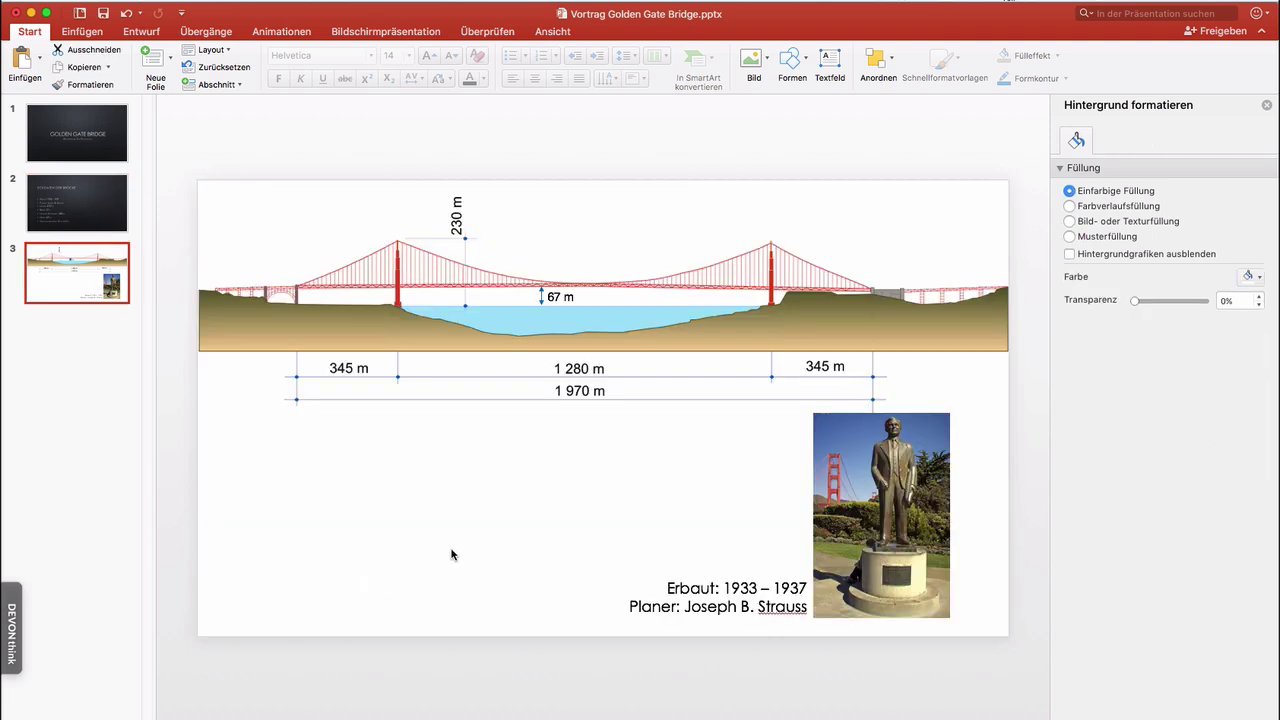